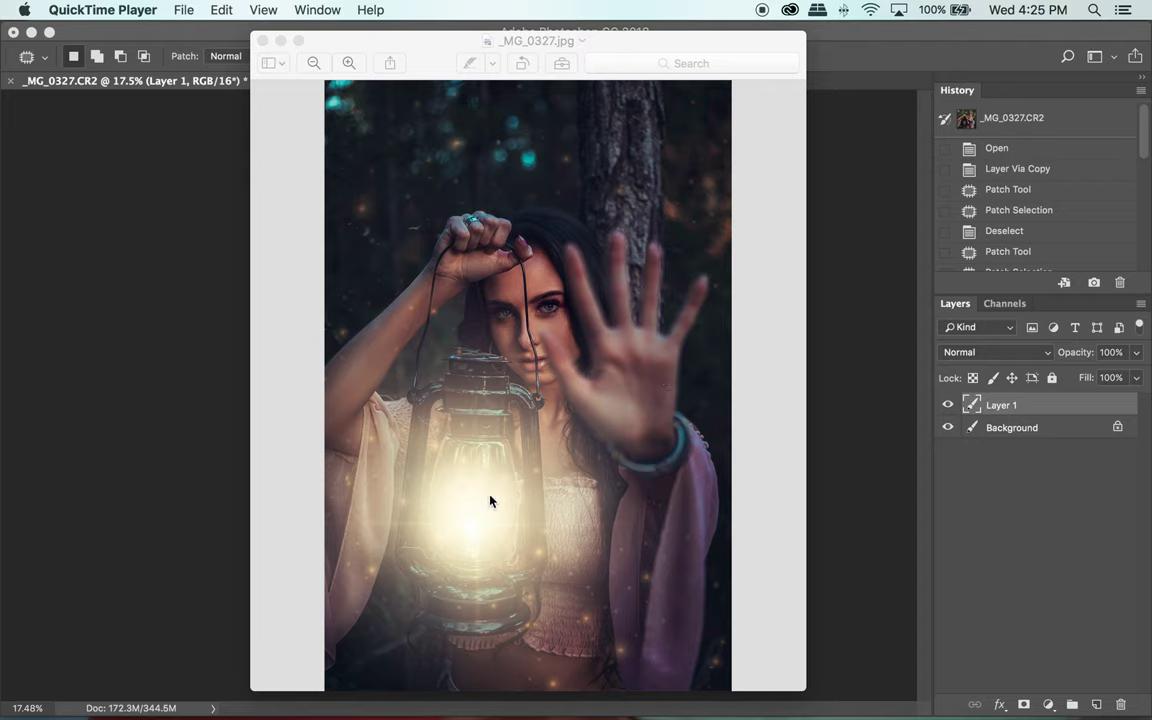
- Compare the finished lantern image in Preview with the unedited portrait in Photoshop
mouse_move(555, 699)
left_click(865, 470)
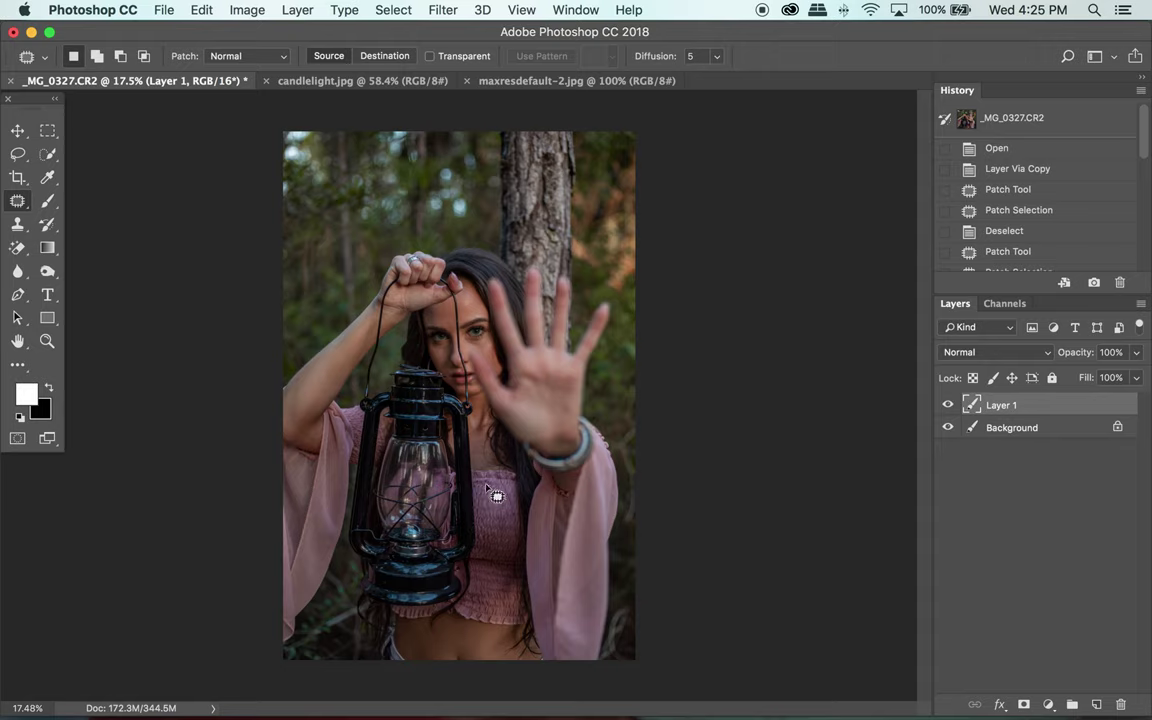
left_click(643, 503)
mouse_move(730, 712)
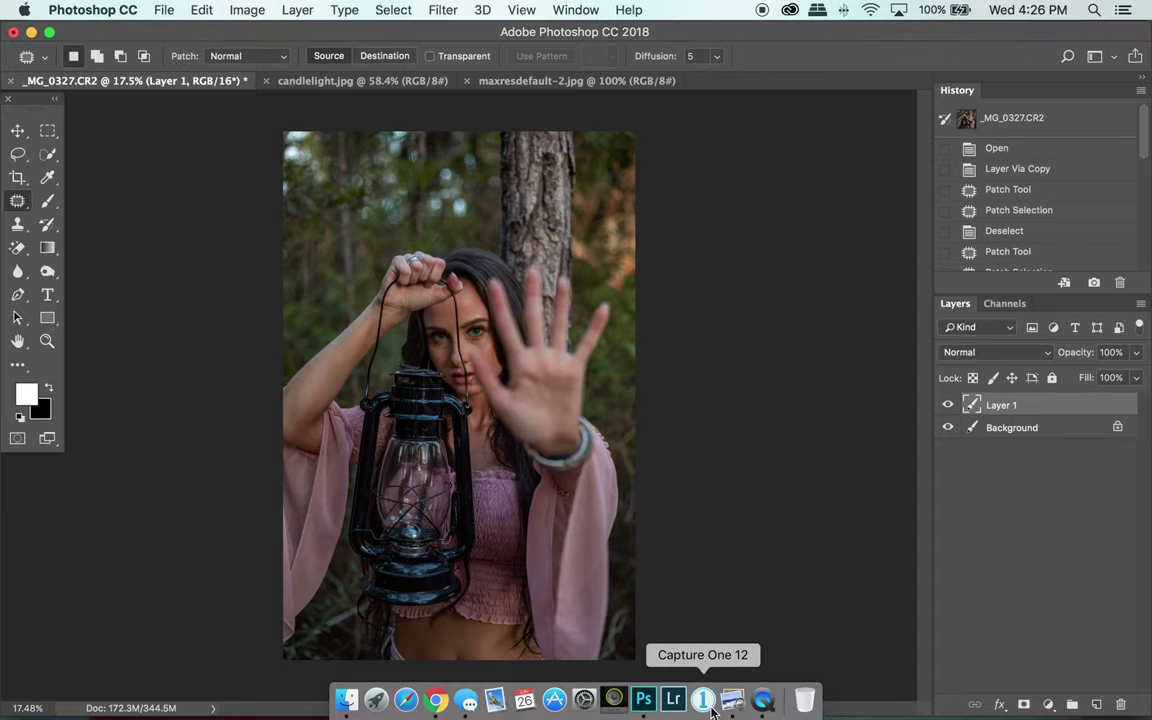
left_click(731, 703)
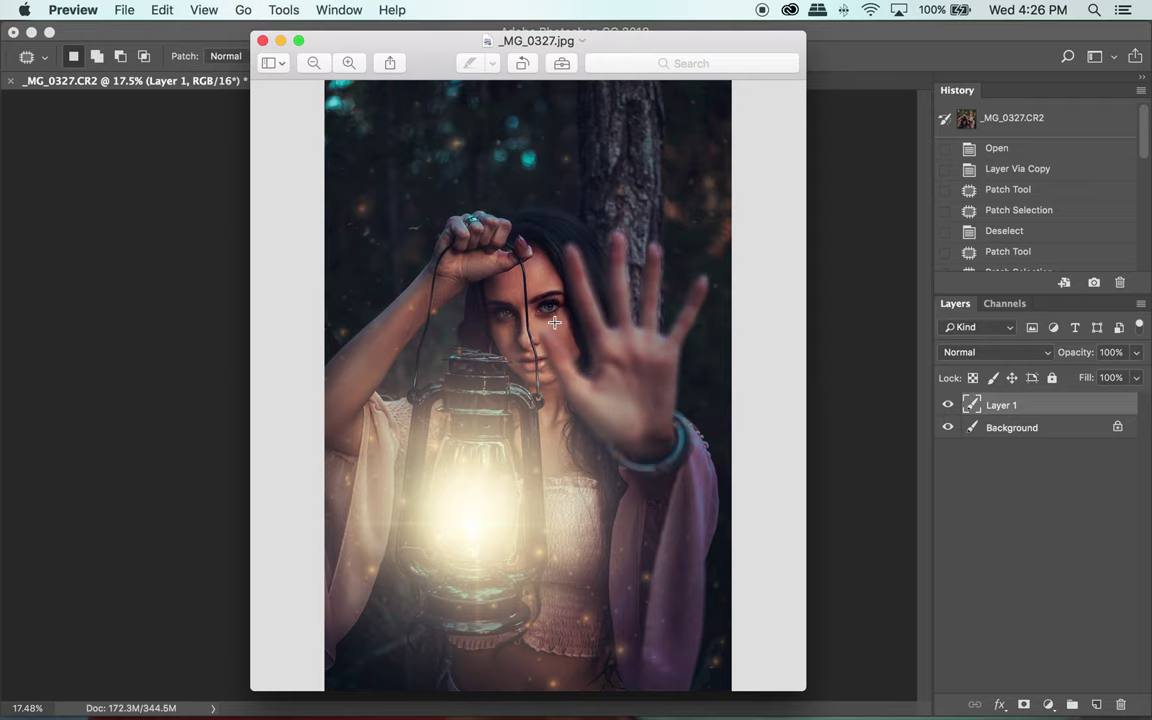
left_click(840, 385)
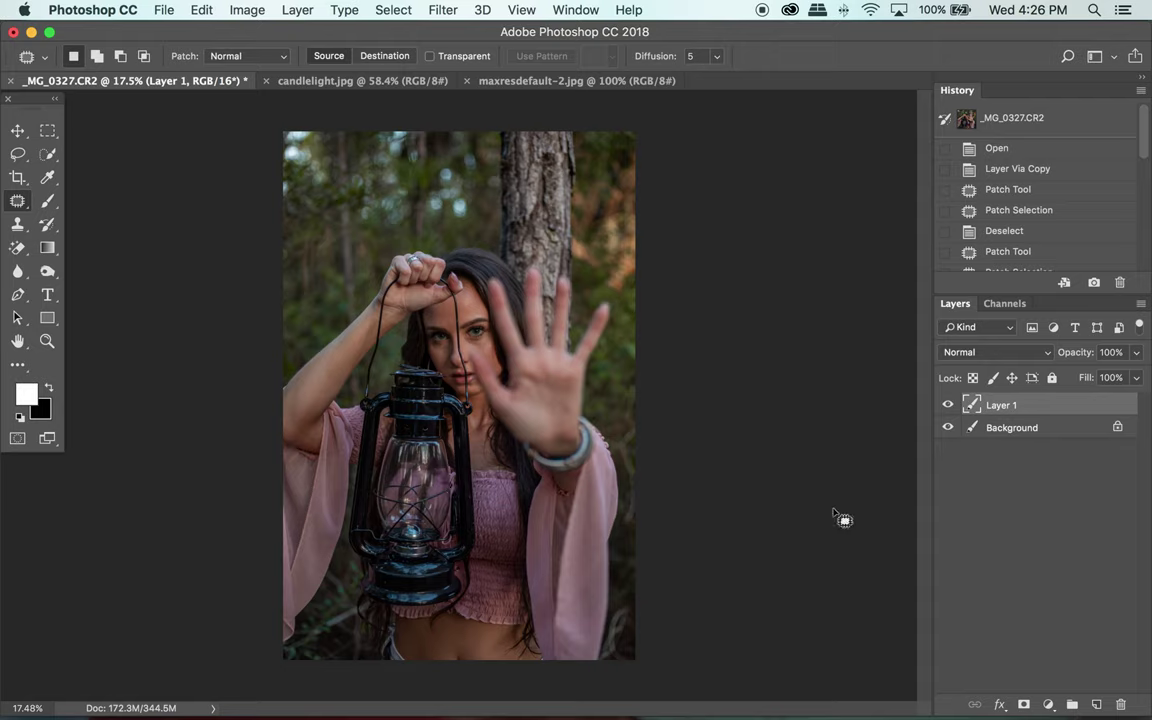
- Toggle Layer 1's visibility to compare the patched lantern glass with the original
left_click(948, 405)
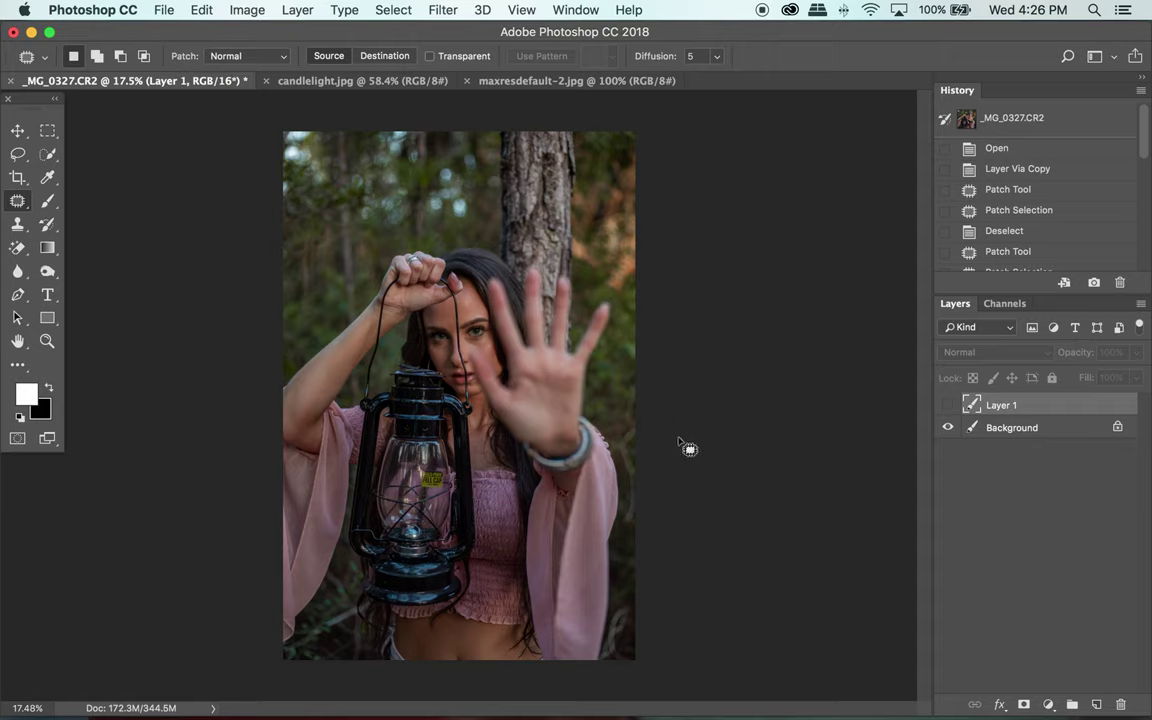
left_click(948, 405)
left_click(948, 405)
left_click(948, 405)
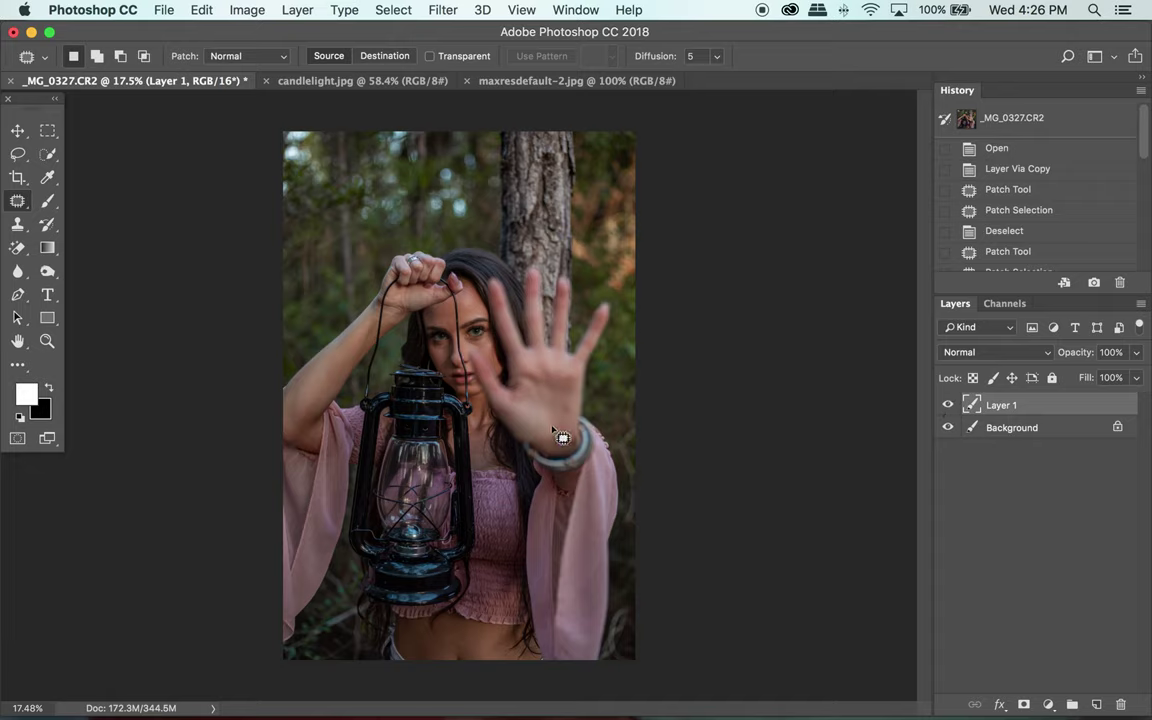
- Examine the candlelight.jpg source image and the finished reference image in Preview, then return to Layer 1 of the portrait in Photoshop
left_click(340, 84)
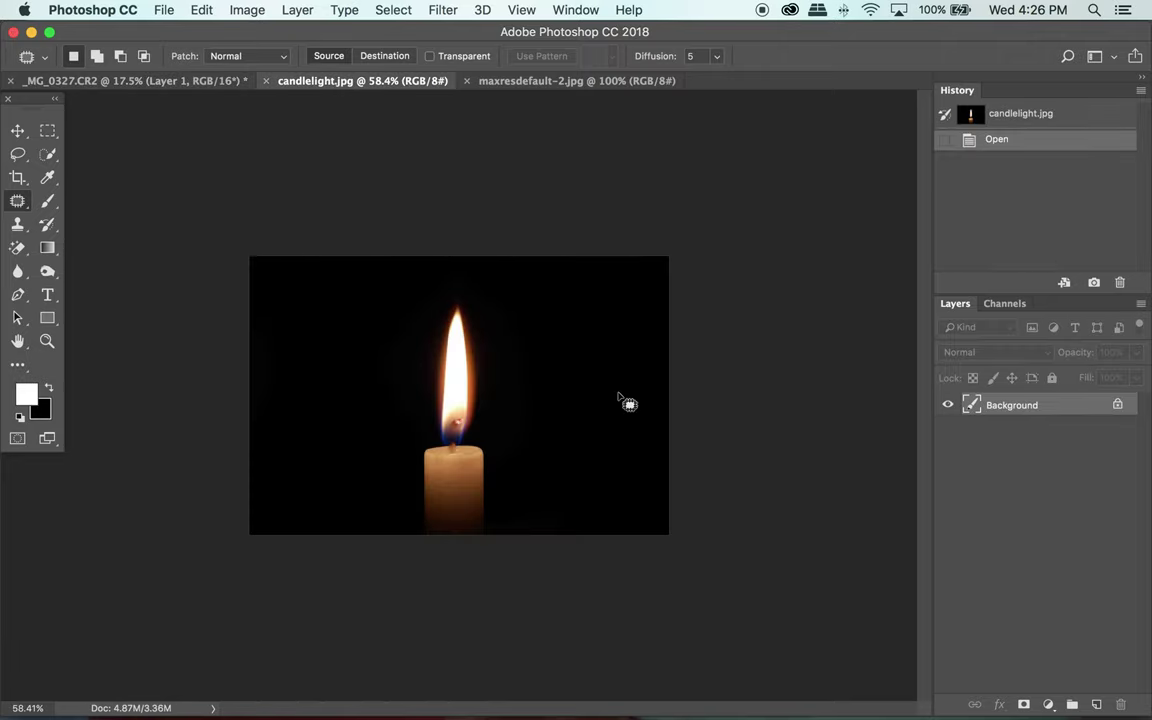
left_click(140, 81)
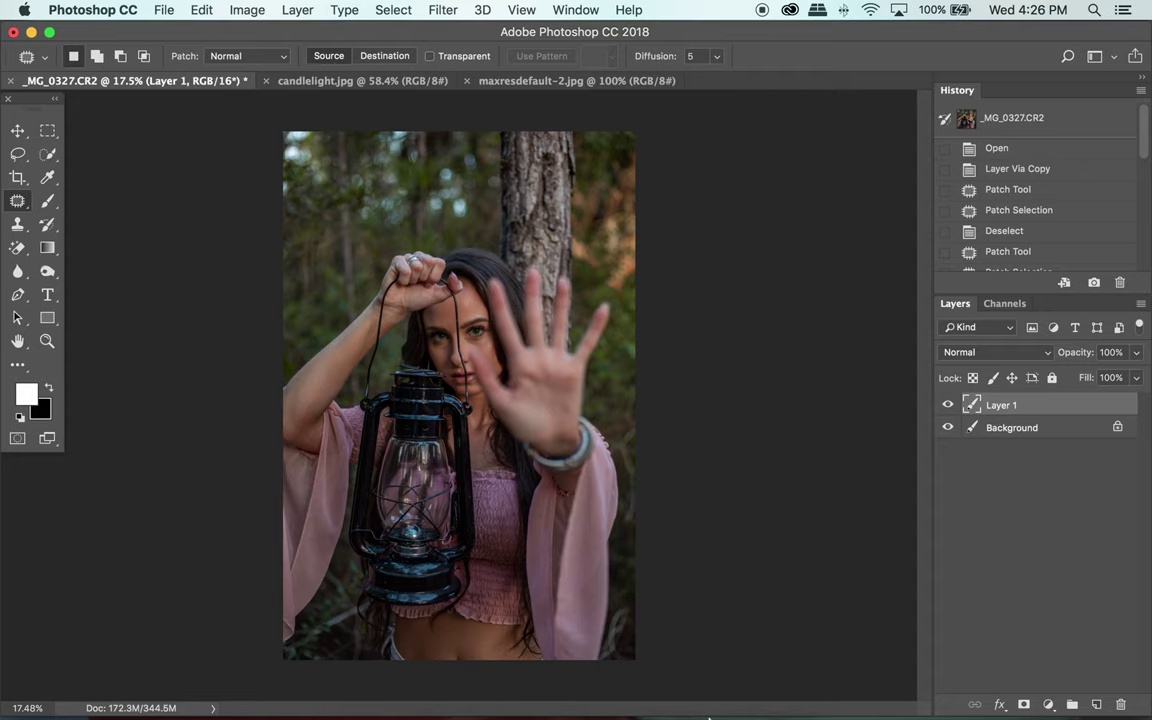
left_click(733, 697)
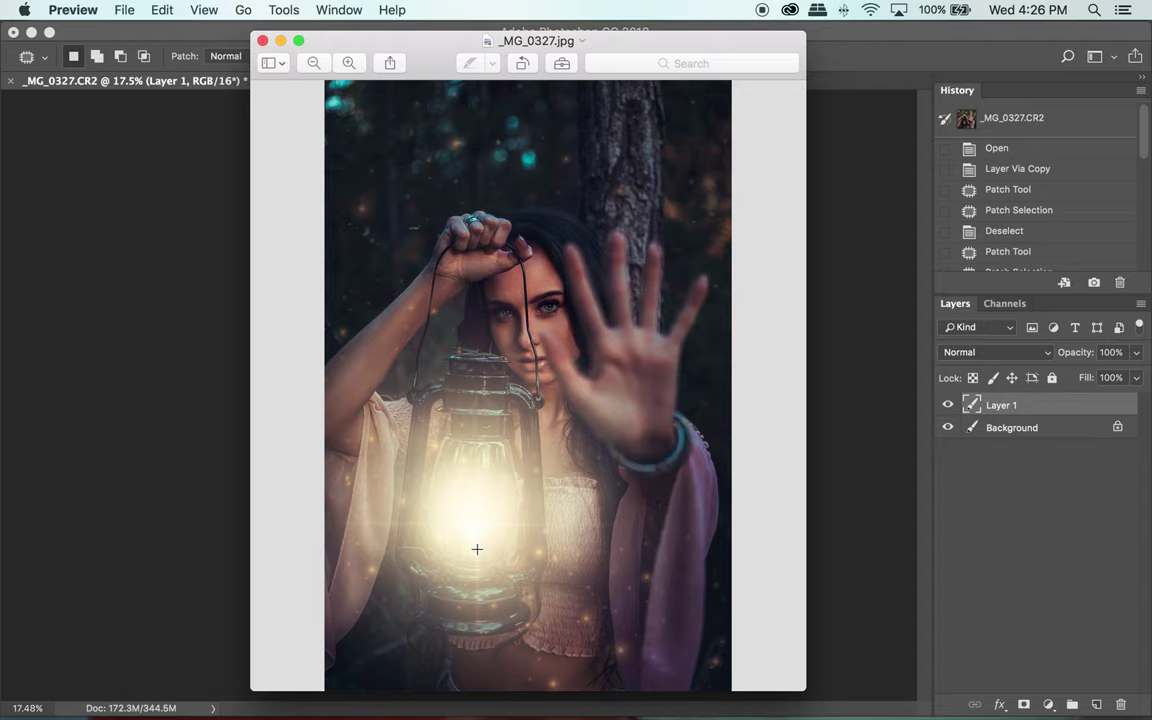
left_click(952, 484)
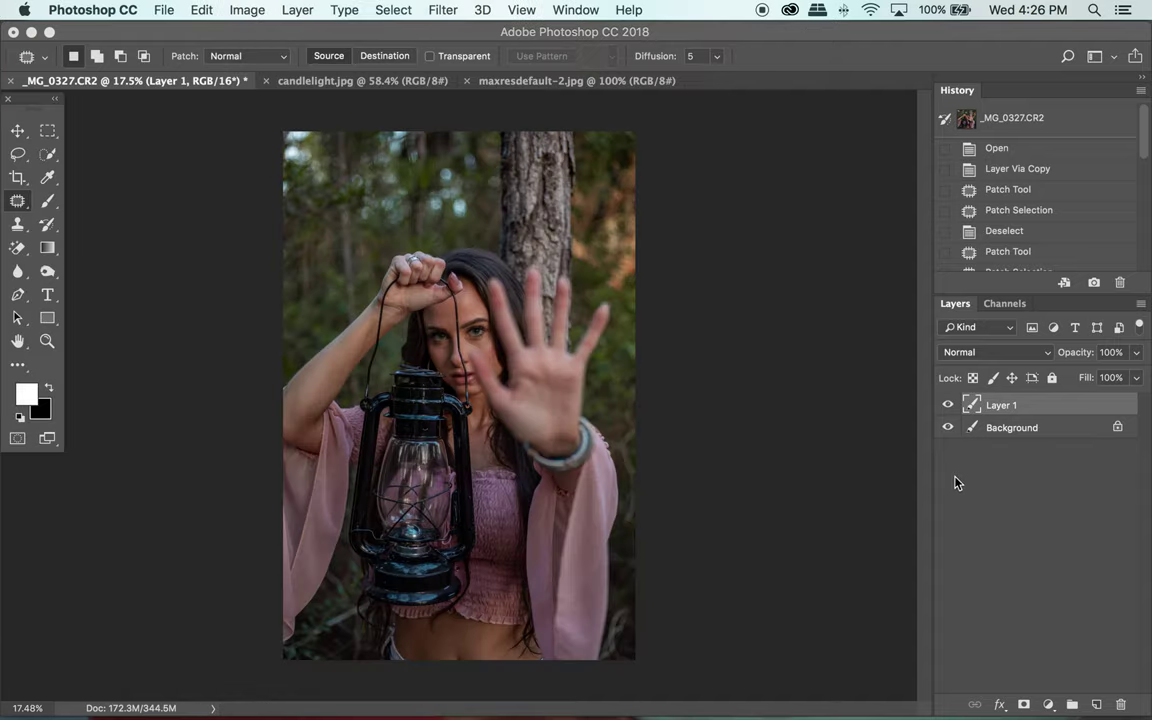
left_click(1029, 405)
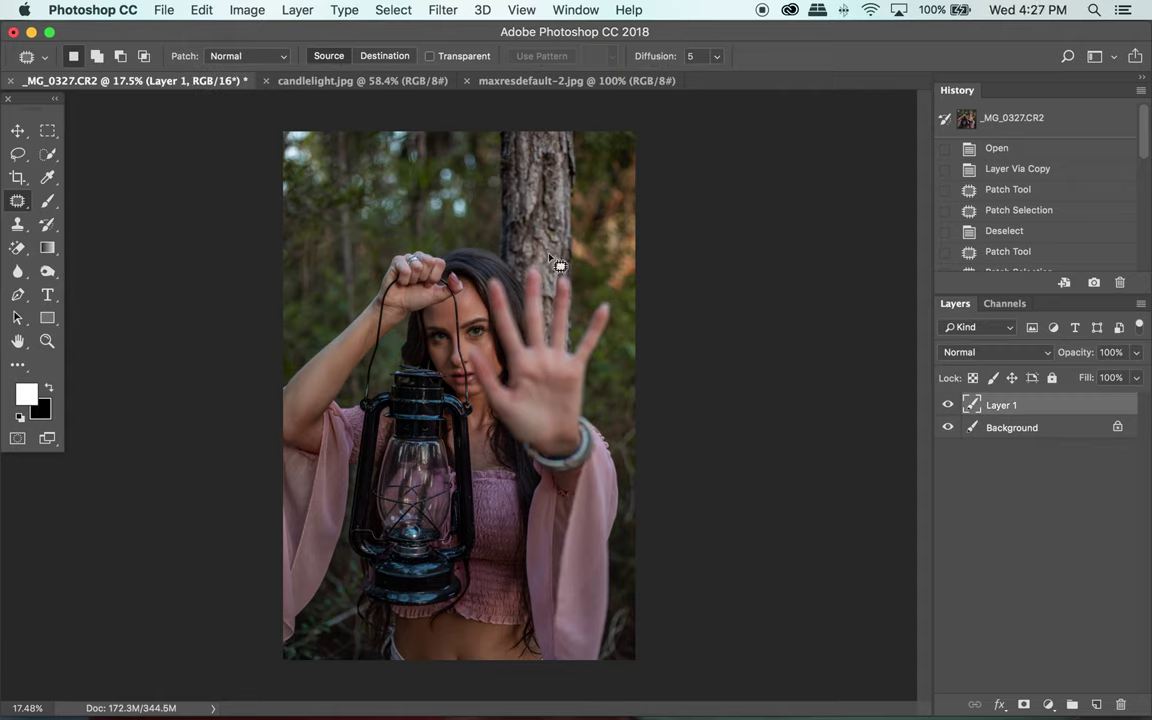
- Copy the candle image from candlelight.jpg into the _MG_0327.CR2 document as a new layer, accepting the different bit depth
left_click(348, 86)
left_click(17, 130)
left_click_drag(405, 364, 160, 86)
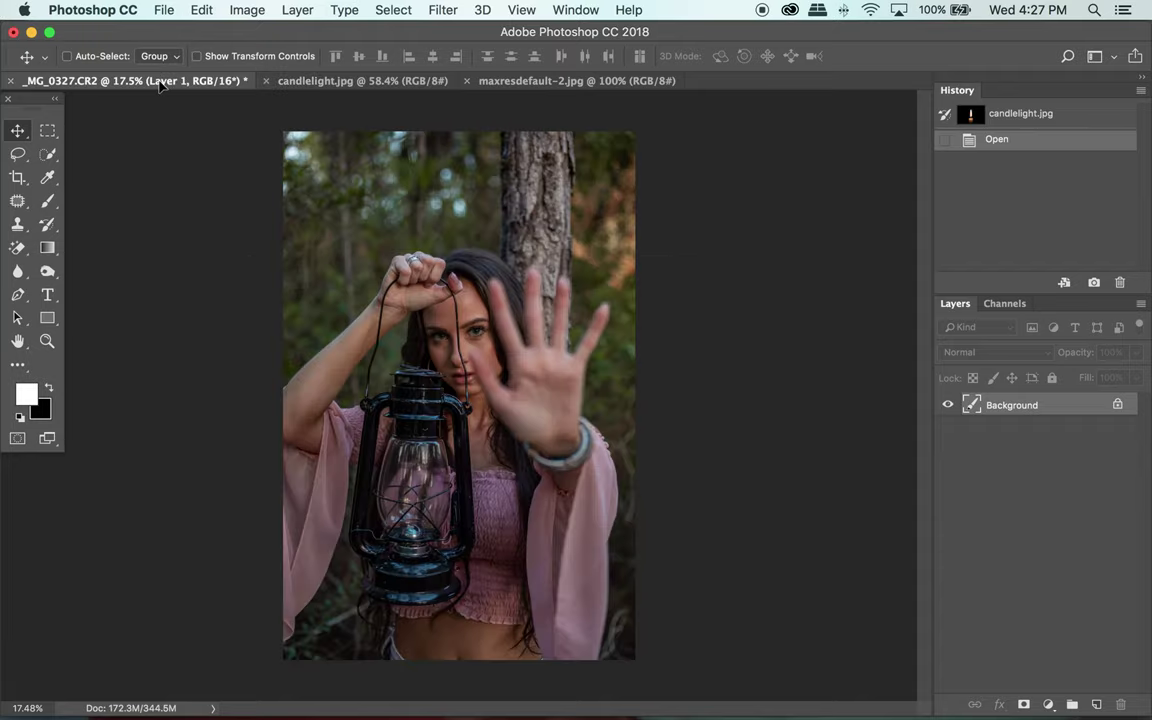
left_click_drag(475, 455, 552, 435)
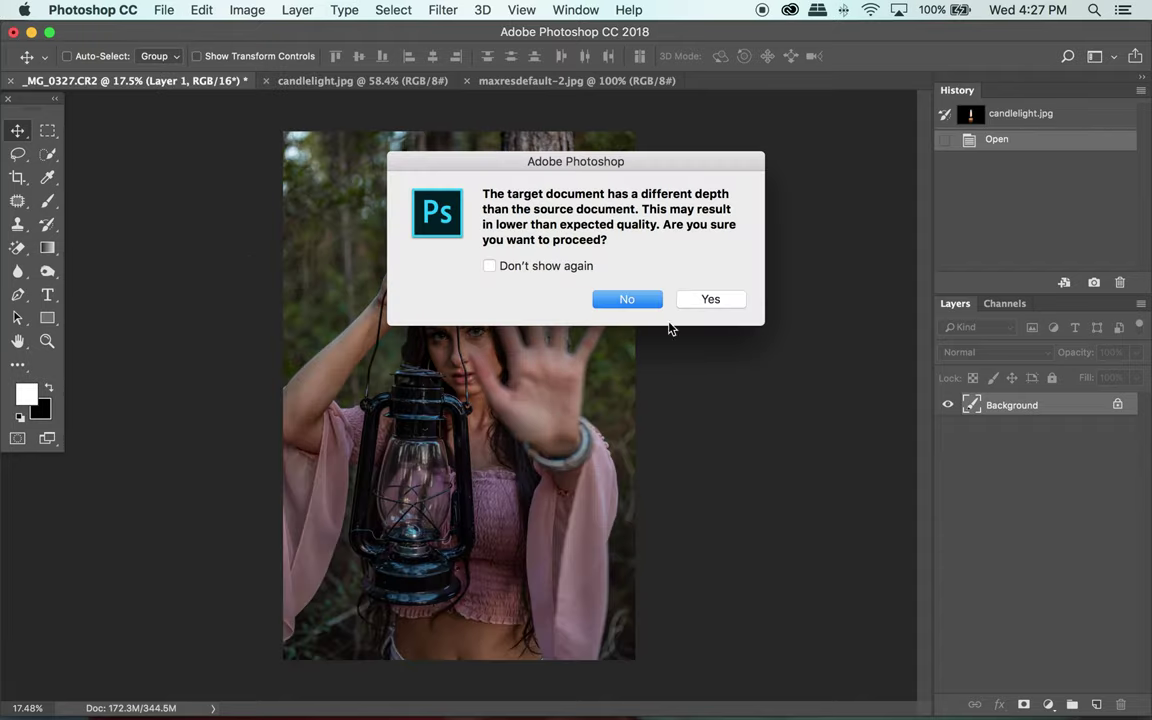
left_click(718, 301)
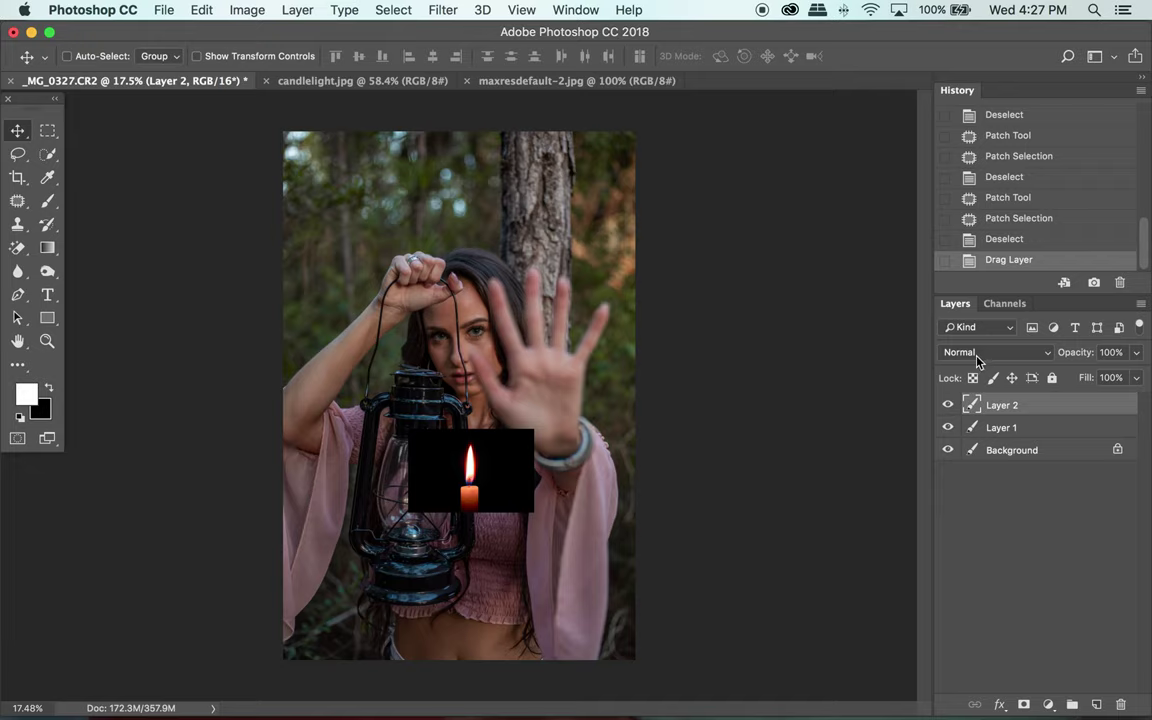
- Set the candle layer's blend mode to Screen and add a layer mask to it
left_click(977, 358)
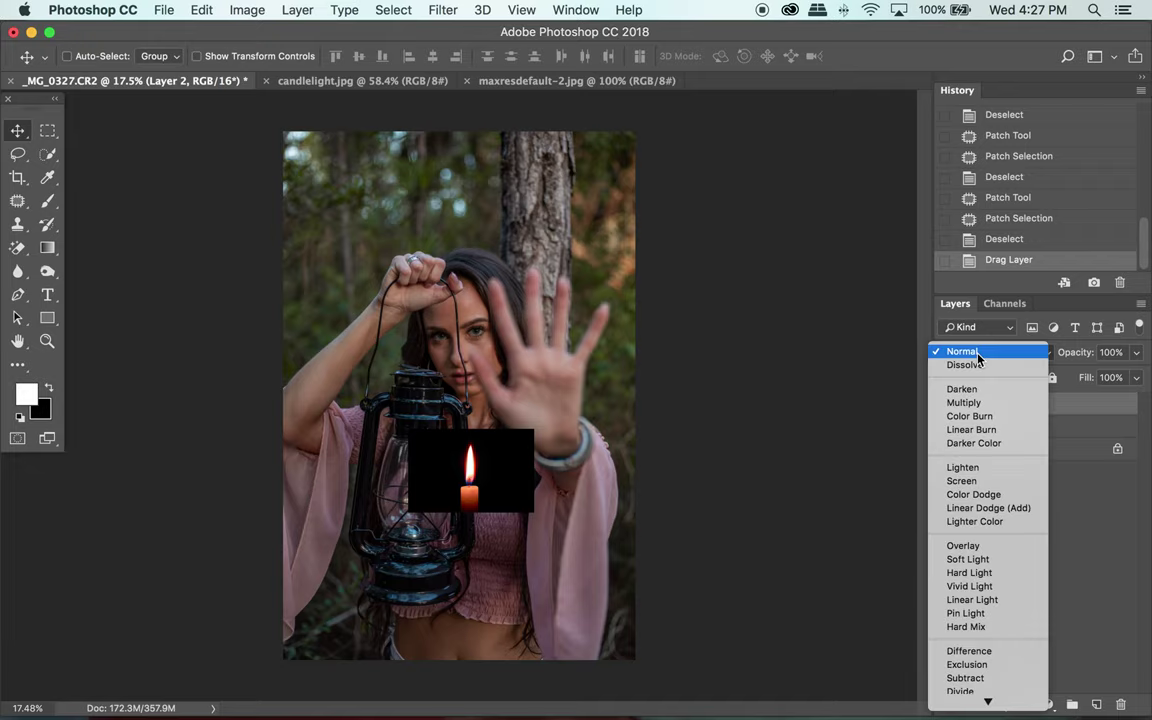
left_click(981, 483)
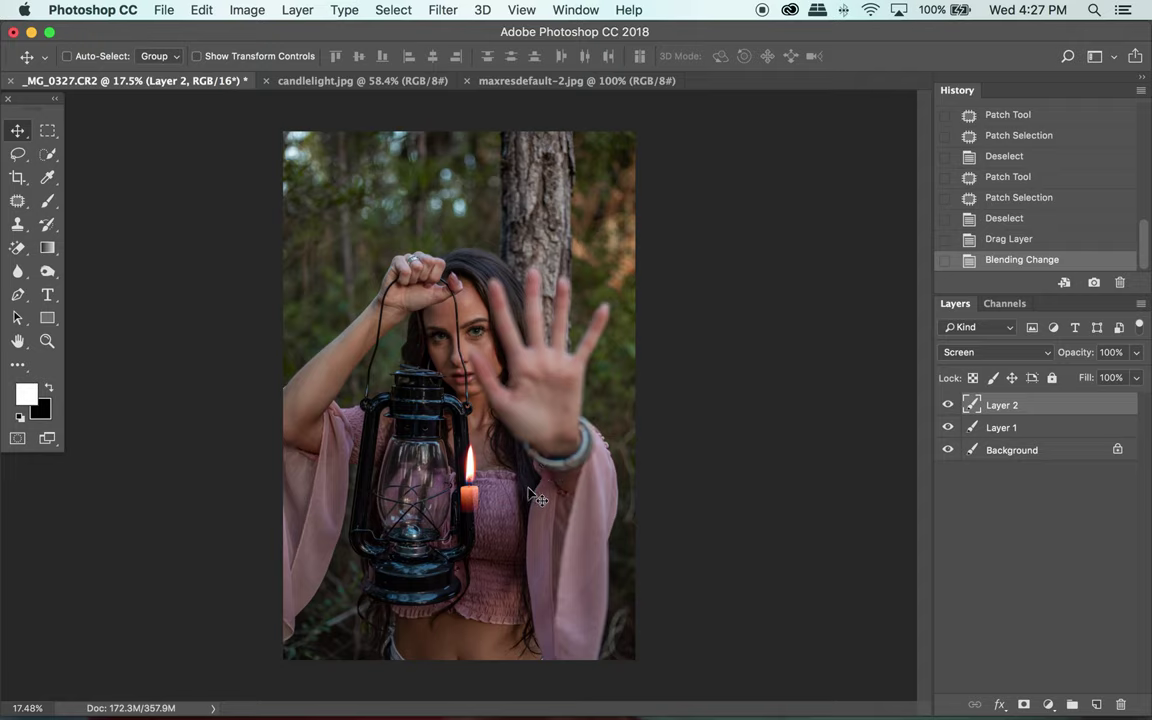
left_click(1024, 706)
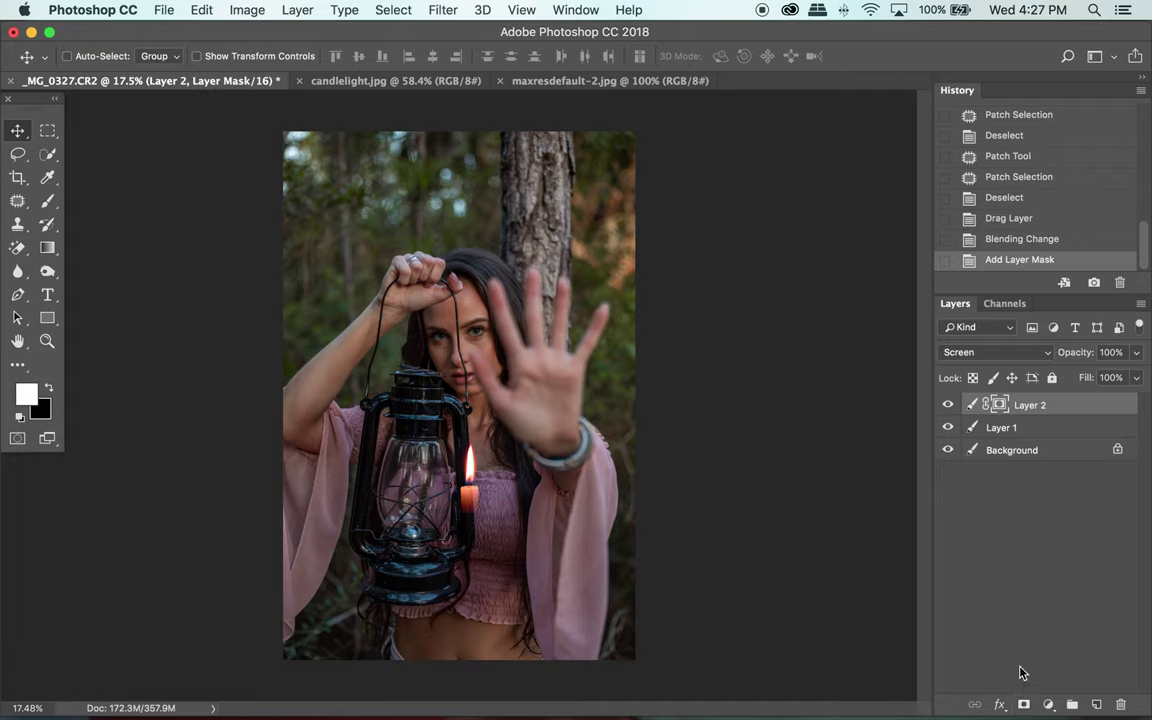
- Mask out the candle body below the flame with a black 200 px brush at 100% flow and 0% hardness
left_click(47, 200)
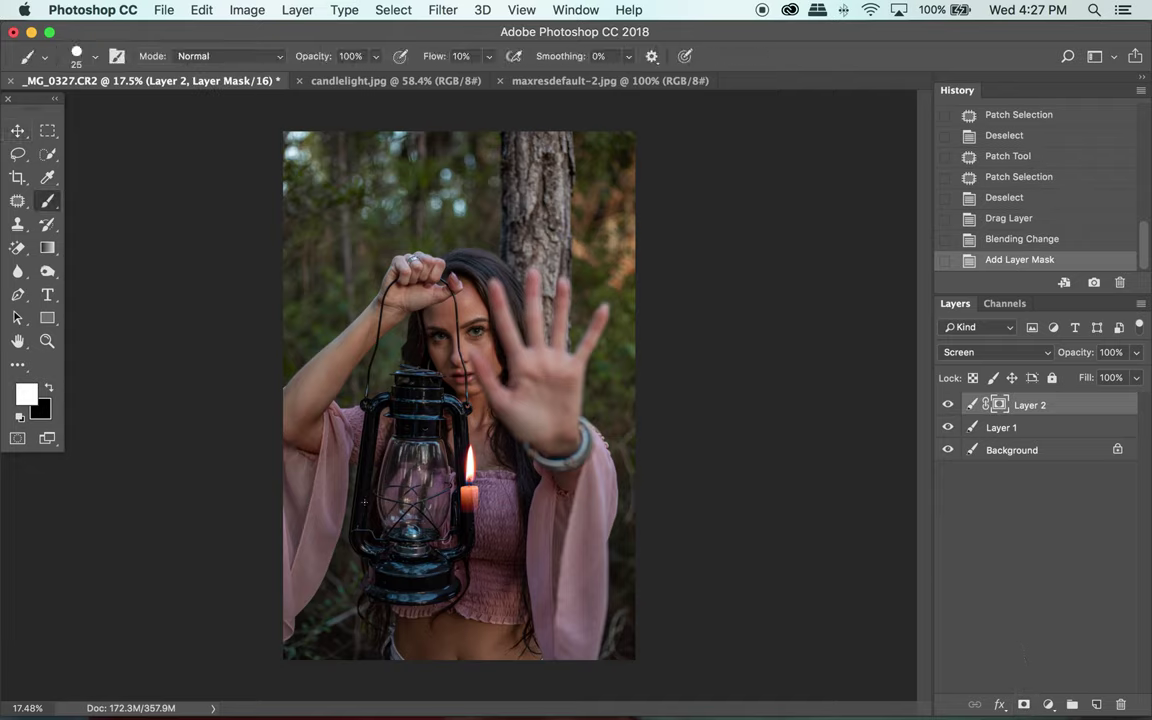
left_click(489, 56)
left_click_drag(444, 74, 508, 74)
scroll(434, 581, "up", 5)
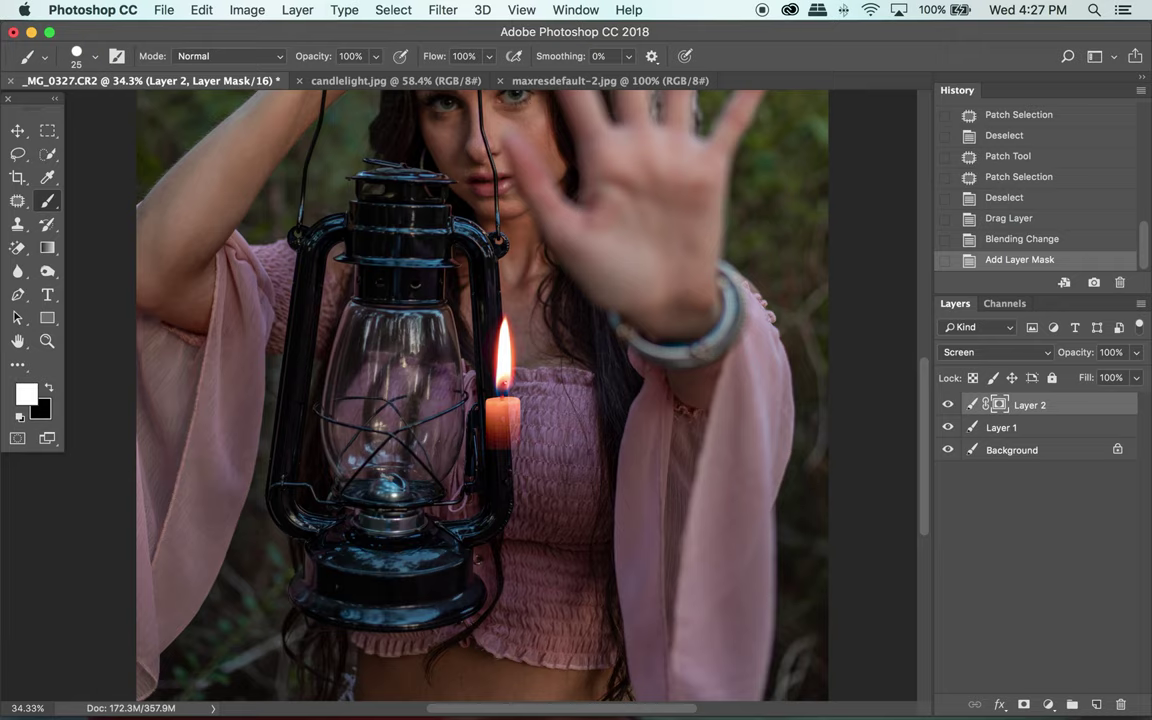
key("bracketright")
key("bracketright")
key("x")
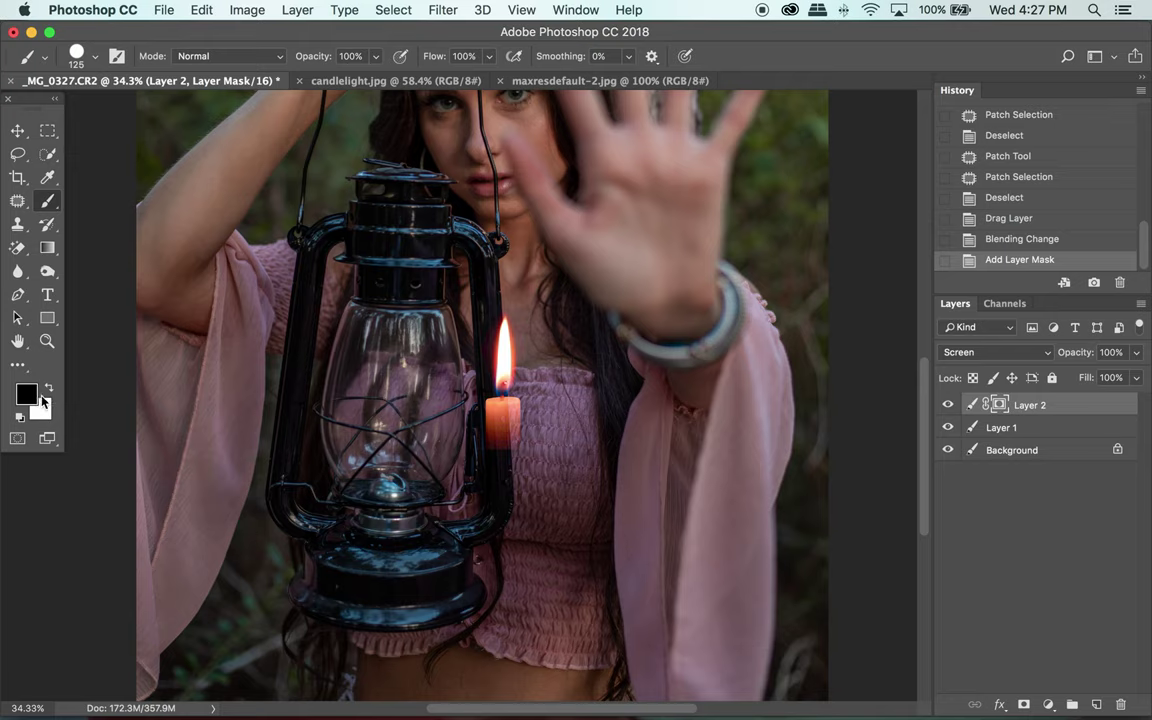
left_click(94, 56)
left_click_drag(110, 148, 95, 156)
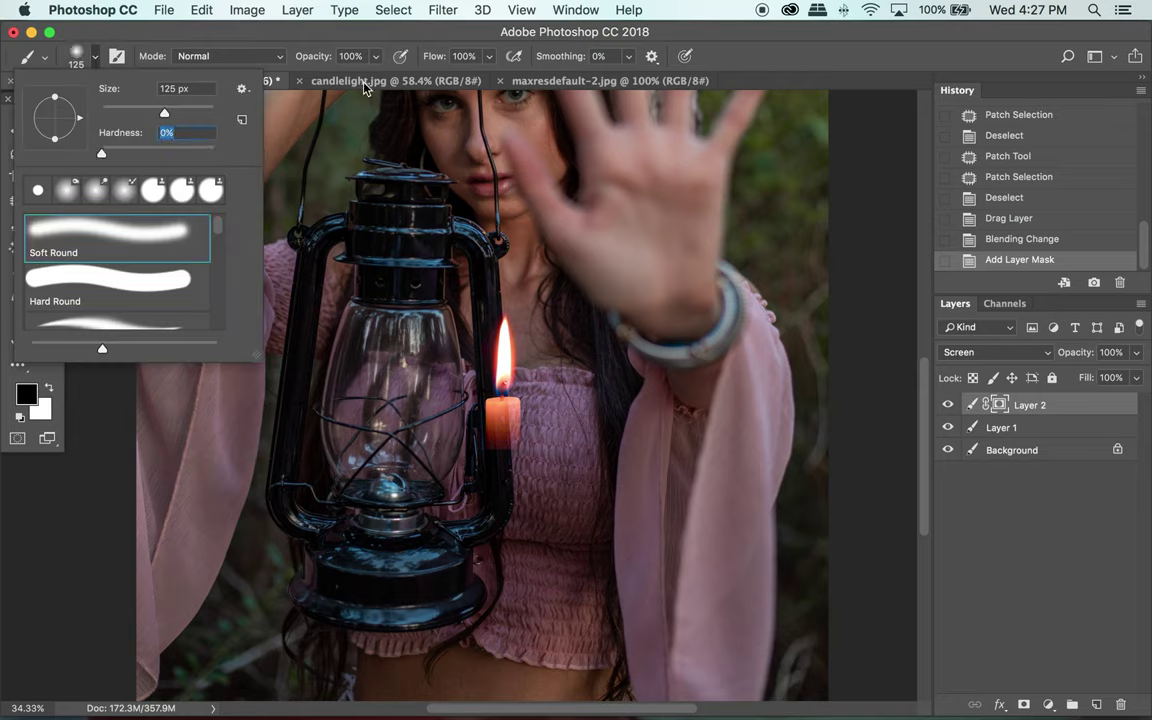
key("Return")
key("bracketright")
key("bracketright")
key("bracketright")
mouse_move(462, 402)
left_mouse_down()
mouse_move(425, 405)
mouse_move(485, 392)
mouse_move(496, 427)
mouse_move(440, 375)
mouse_move(465, 368)
mouse_move(511, 408)
mouse_move(443, 423)
mouse_move(477, 473)
left_mouse_up()
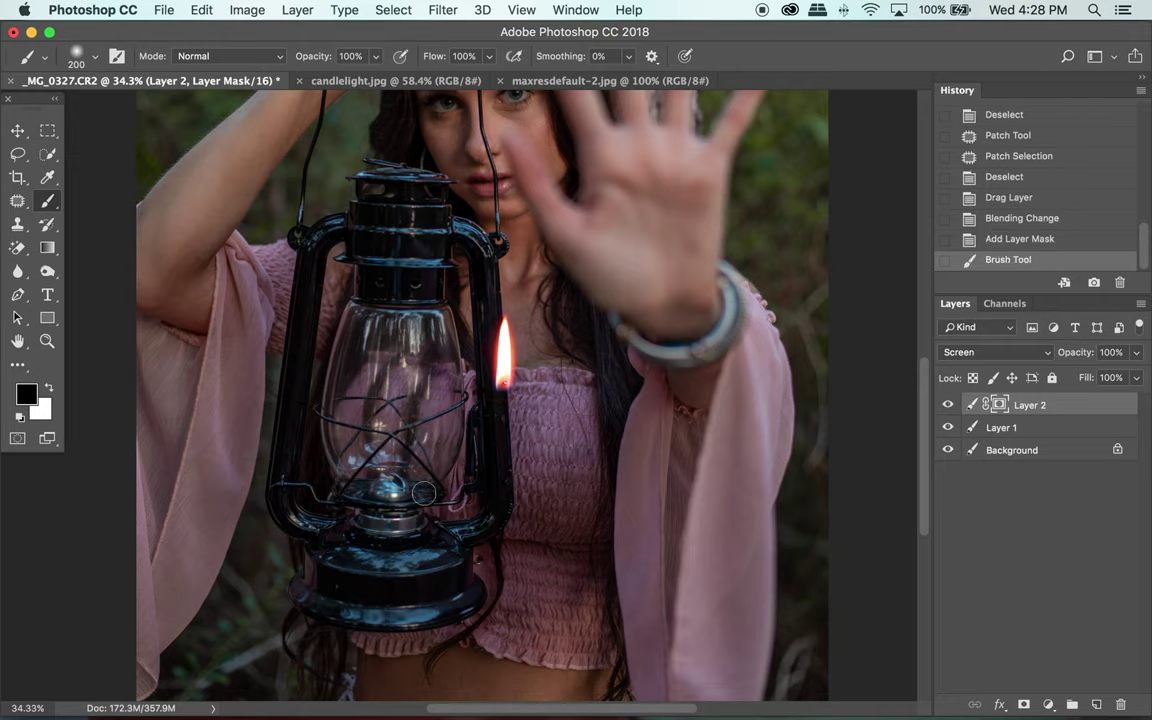
- Move the flame onto the lantern's burner and scale it down to 77.75% width and 71.43% height
left_click(18, 134)
left_click_drag(505, 380, 391, 457)
scroll(418, 450, "up", 2)
scroll(418, 450, "up", 3)
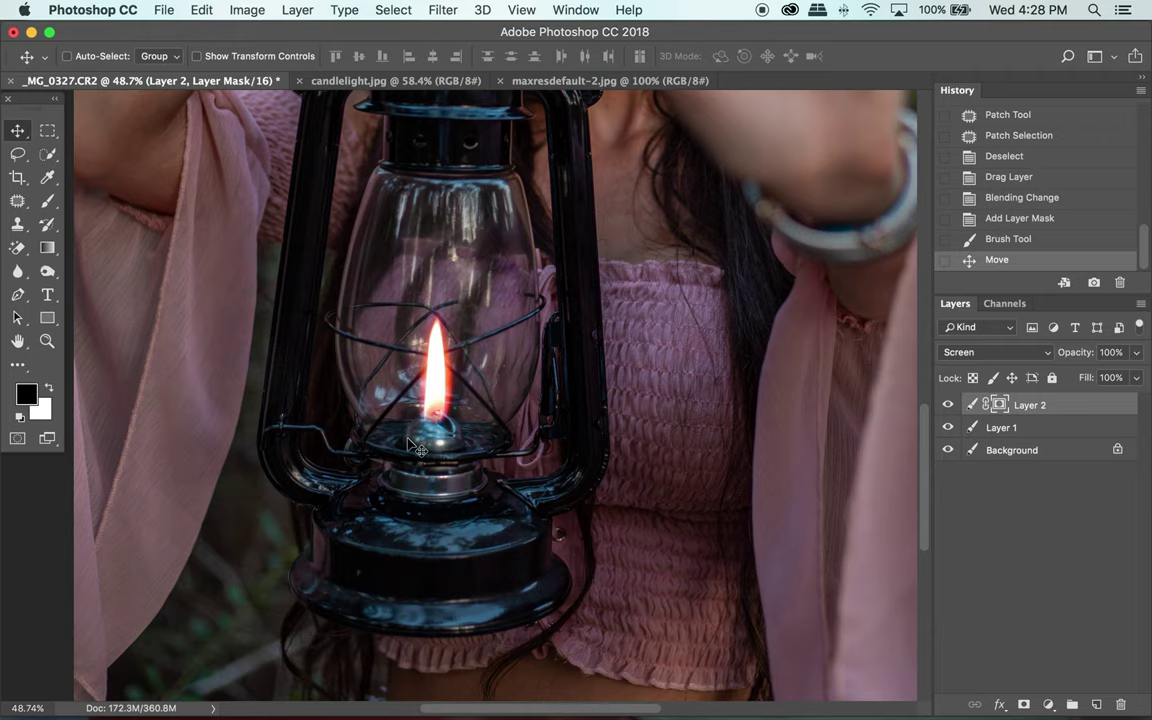
key("super+t")
left_click_drag(613, 272, 535, 342)
left_click_drag(470, 420, 515, 394)
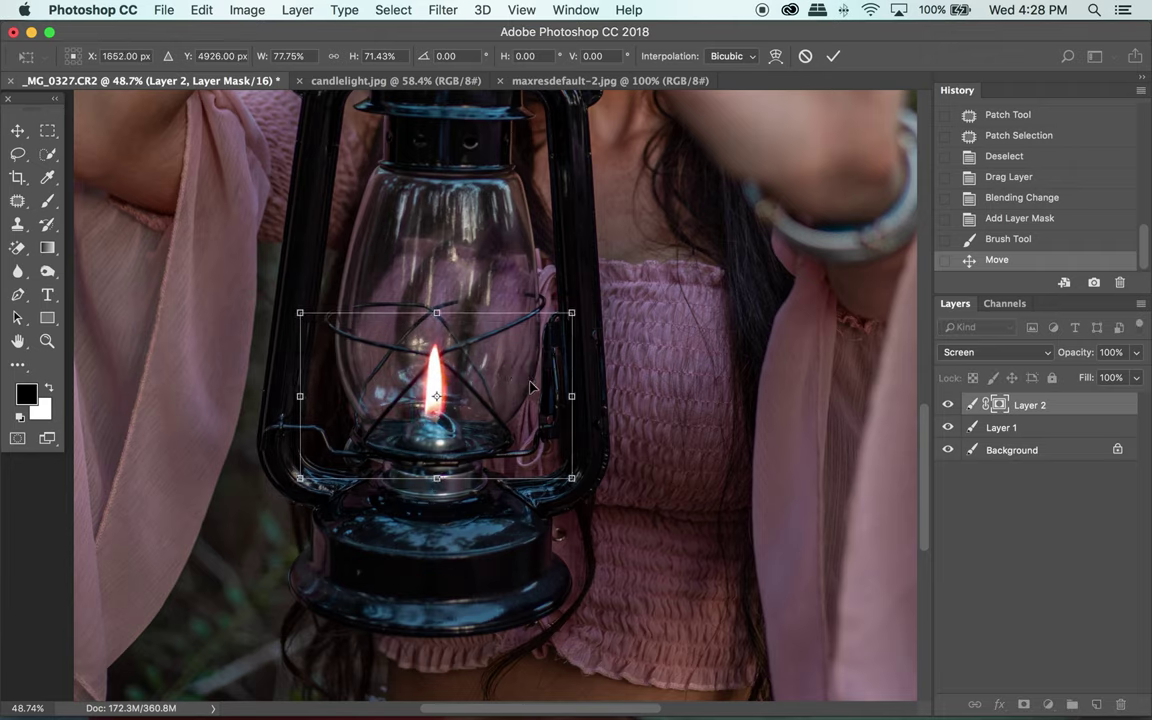
key("Return")
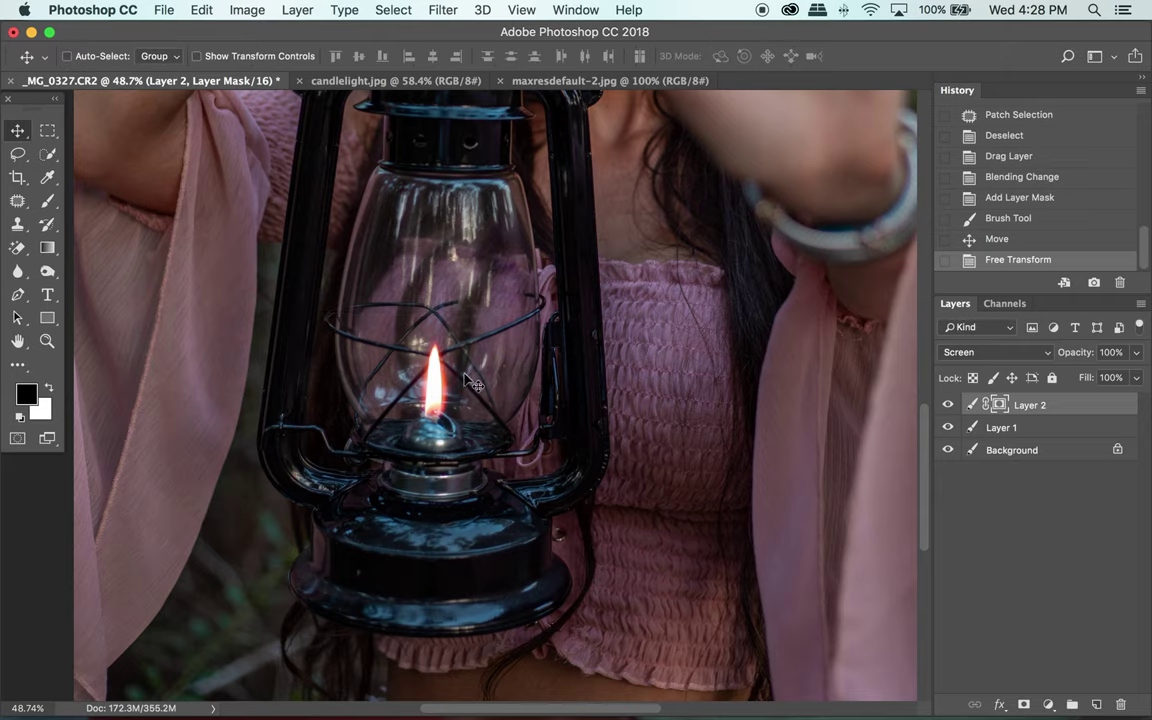
- Mask out the flame where the lantern's wires cross it with a 20 px black brush, and compare by toggling the flame layer
left_click(48, 207)
scroll(345, 314, "up", 3)
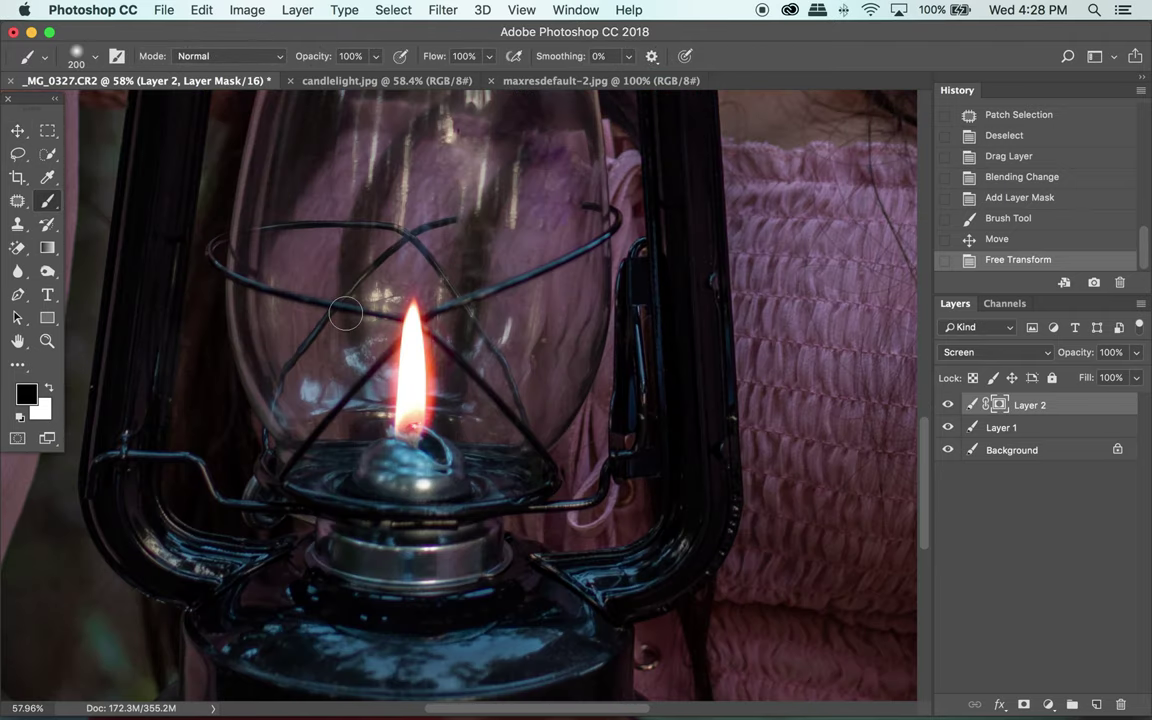
scroll(345, 314, "up", 5)
key("bracketleft")
key("bracketleft")
key("bracketleft")
key("bracketleft")
key("bracketleft")
key("bracketleft")
key("bracketleft")
key("bracketleft")
key("bracketleft")
key("bracketleft")
key("bracketleft")
key("bracketleft")
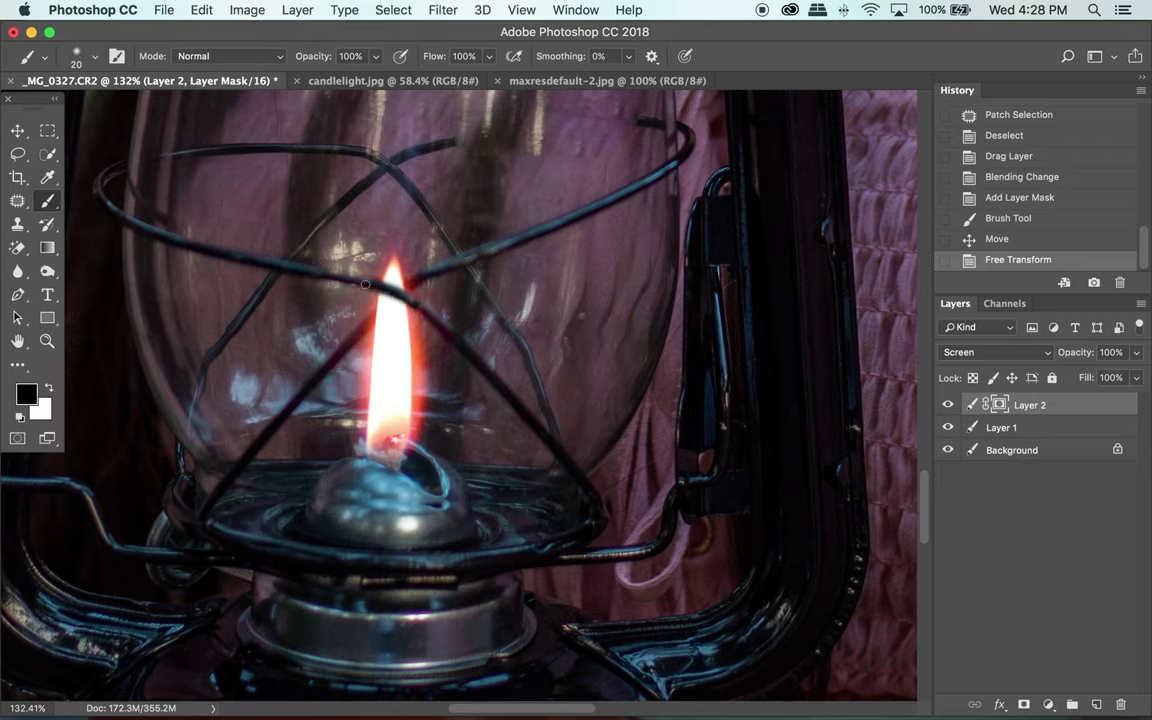
mouse_move(427, 308)
left_mouse_down()
mouse_move(416, 280)
mouse_move(464, 251)
left_mouse_up()
left_click_drag(412, 302, 336, 279)
left_click(952, 404)
left_click(949, 405)
- Target Layer 2's image instead of its mask and open its Layer Style settings, keeping the lantern in view
scroll(723, 321, "down", 5)
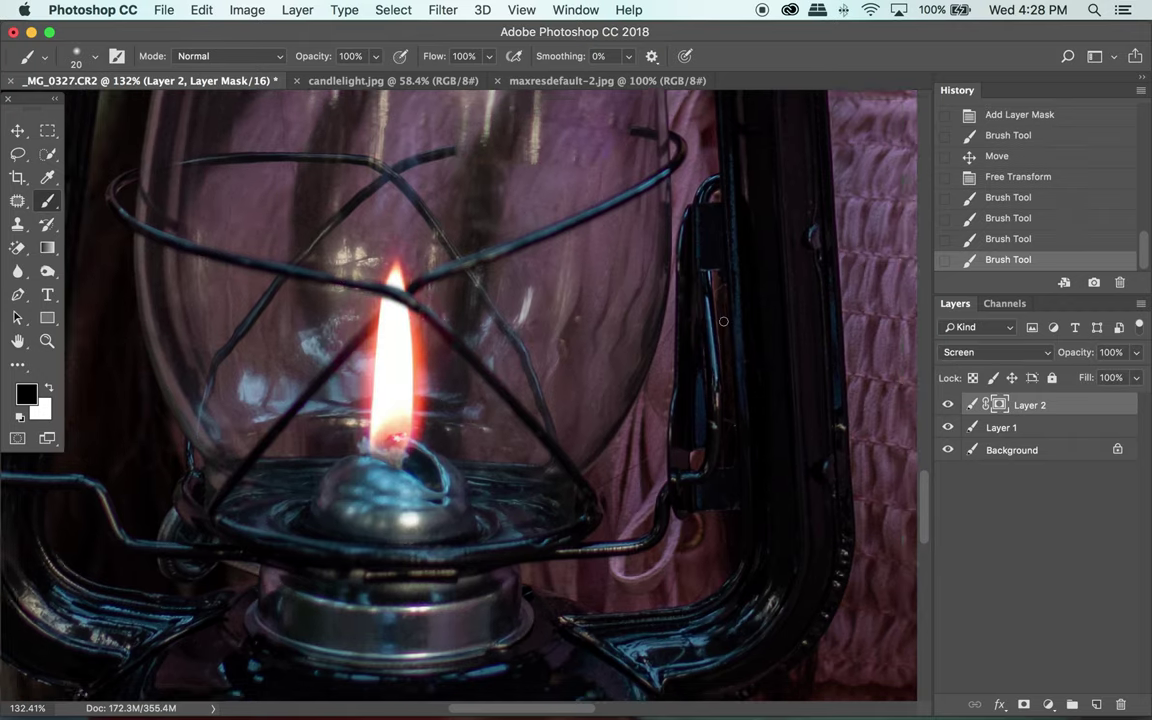
scroll(490, 395, "down", 6)
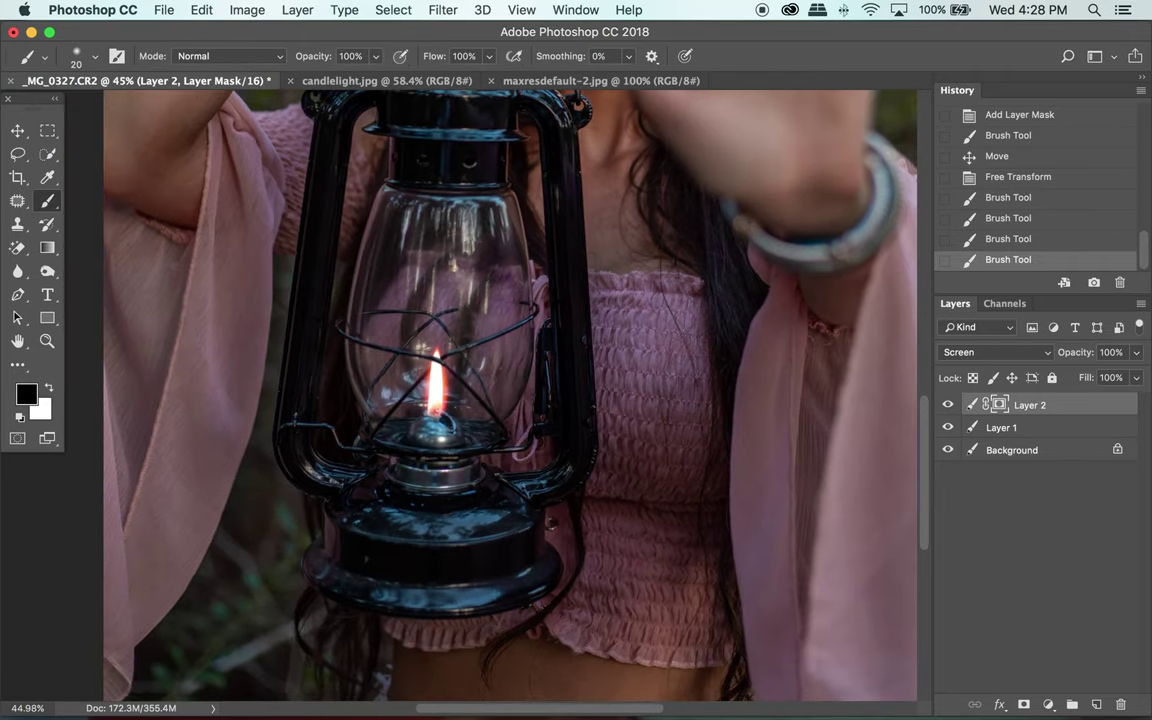
scroll(519, 372, "down", 2)
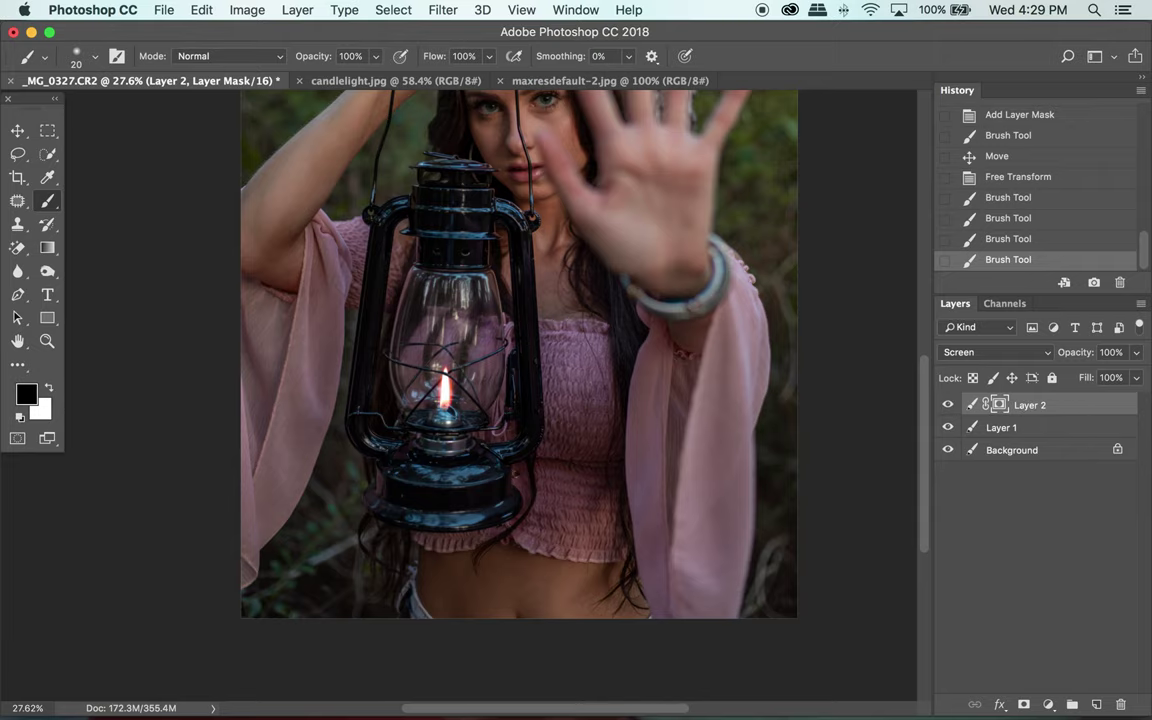
scroll(456, 397, "down", 2)
key("super+2")
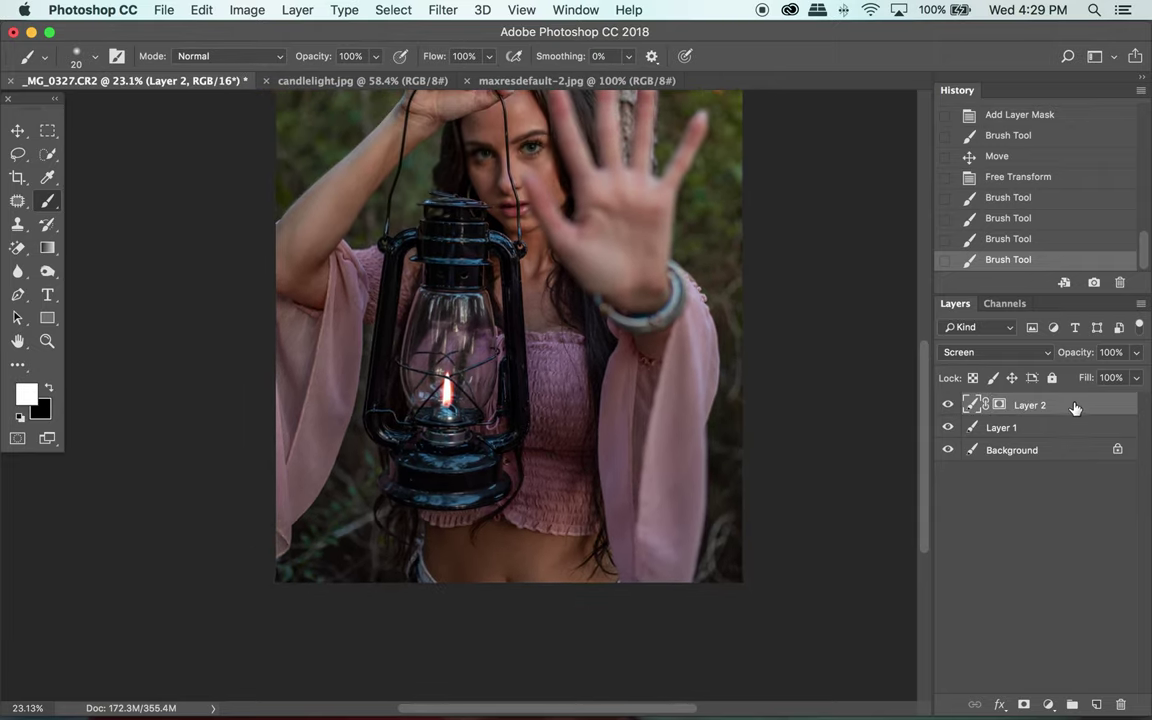
double_click(1075, 406)
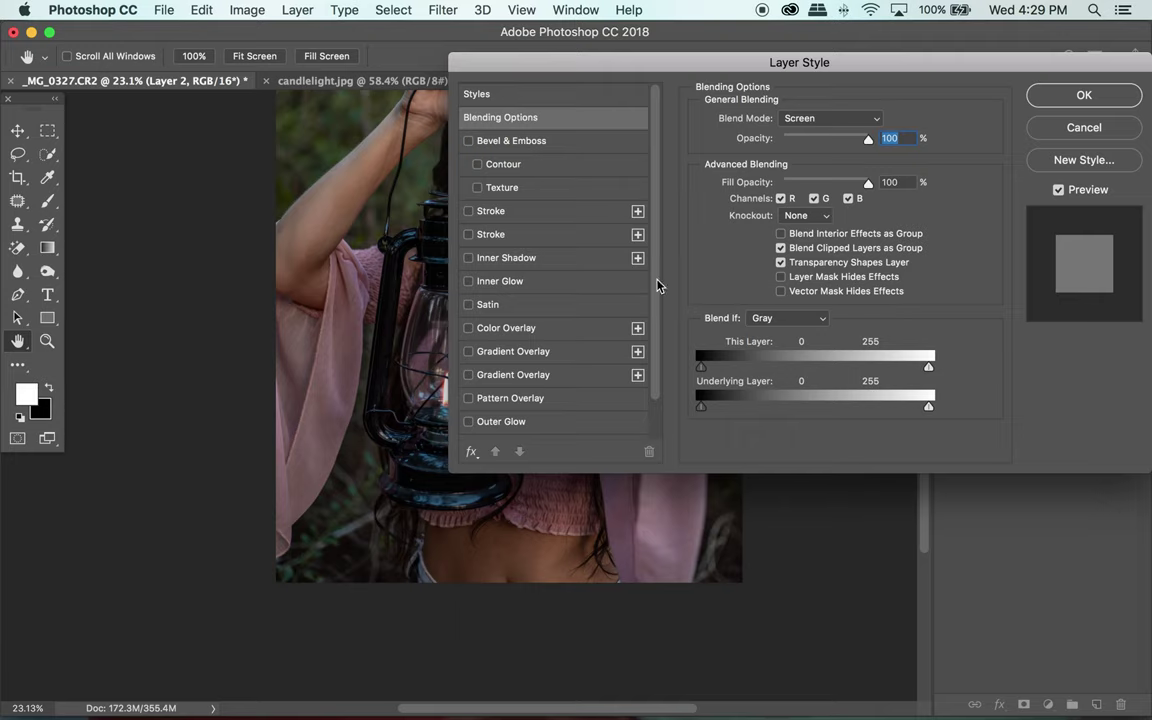
left_click_drag(575, 56, 669, 53)
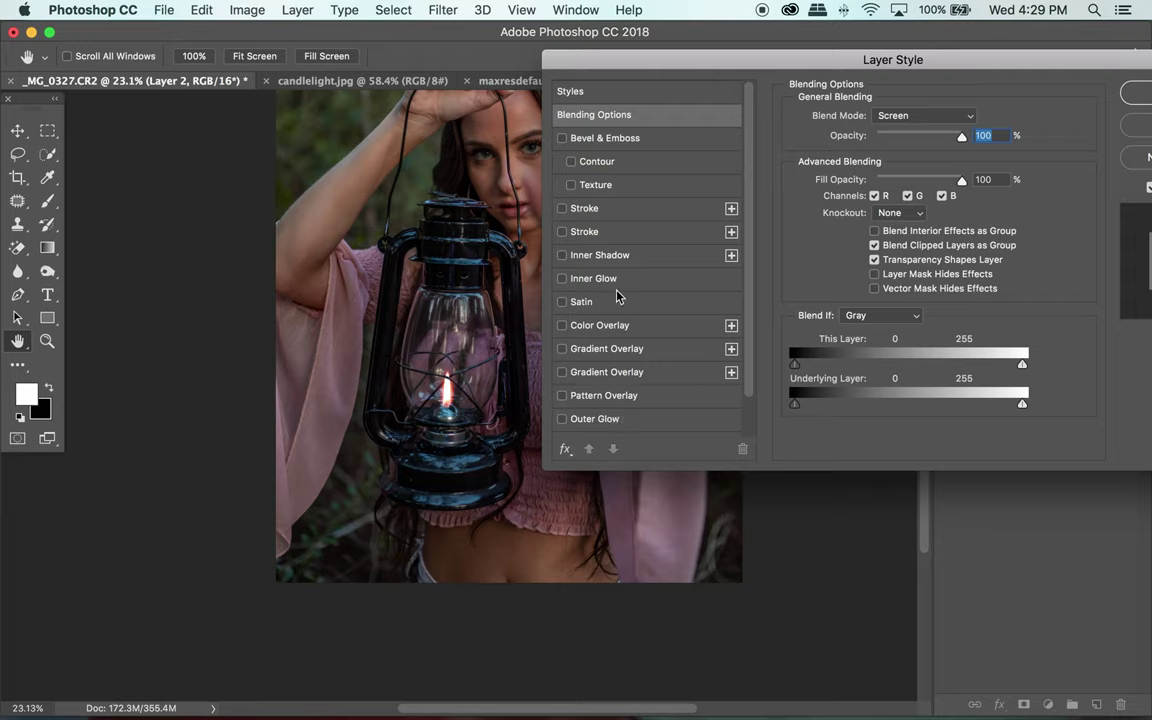
- Try the Color Overlay effect on the flame layer and turn it off again
left_click(622, 326)
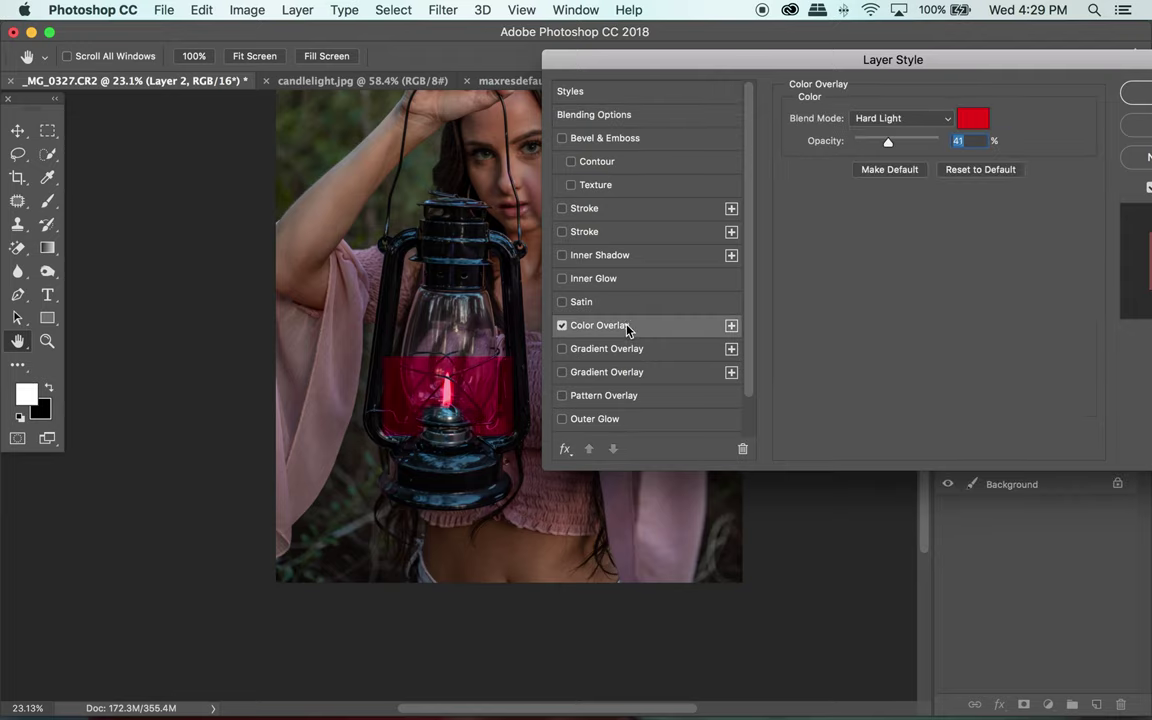
left_click(562, 325)
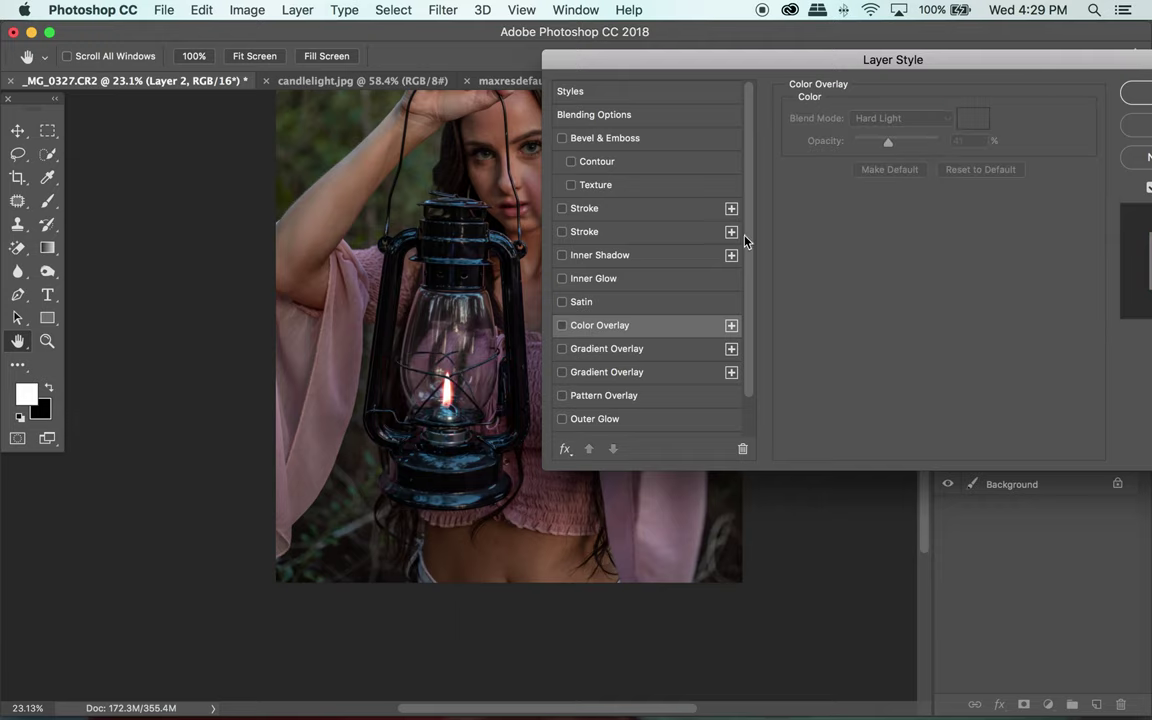
- Cancel the Layer Style settings and add a Hue/Saturation adjustment layer clipped to the flame layer
left_click_drag(1054, 67, 951, 69)
left_click(1060, 125)
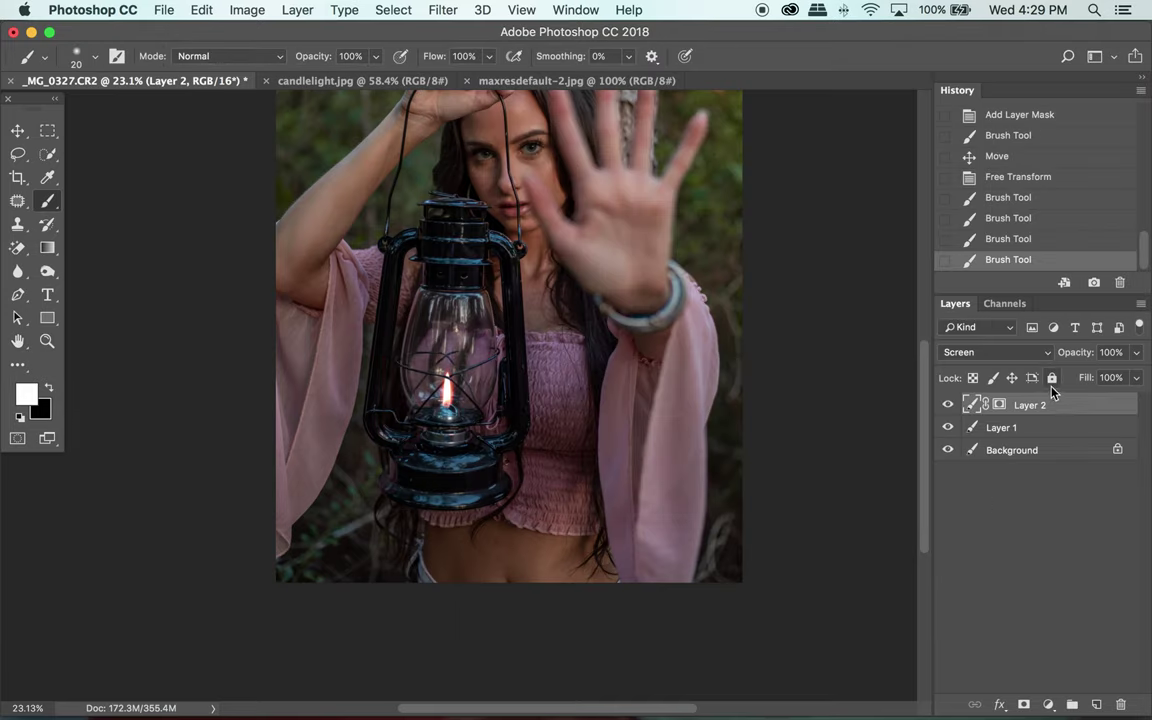
left_click(1048, 706)
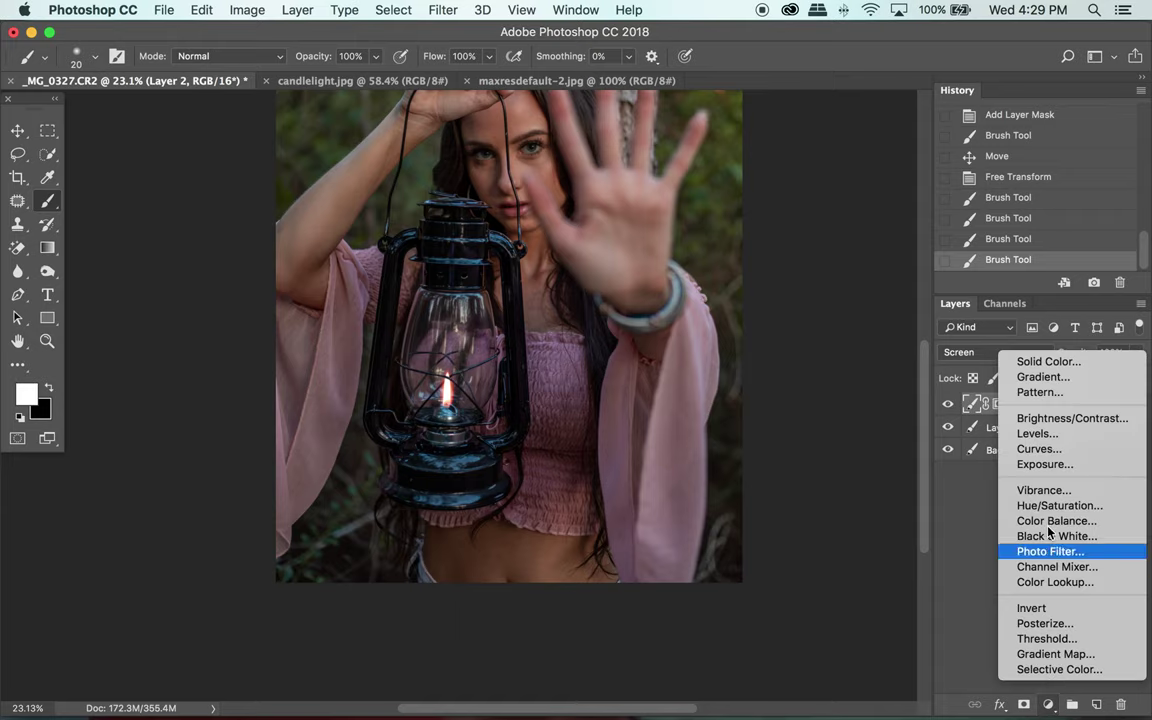
left_click(1051, 506)
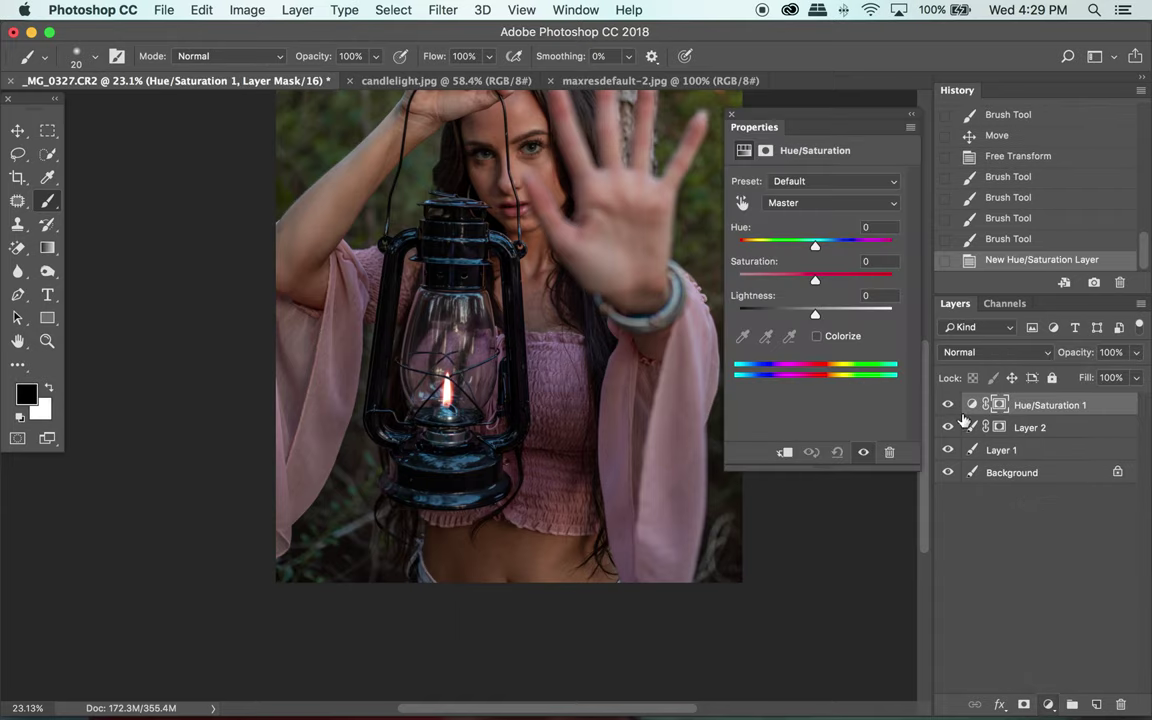
left_click(784, 452)
- Shift the flame's hue to +26, lower its saturation slightly, and set its lightness to -21
left_click_drag(815, 245, 791, 318)
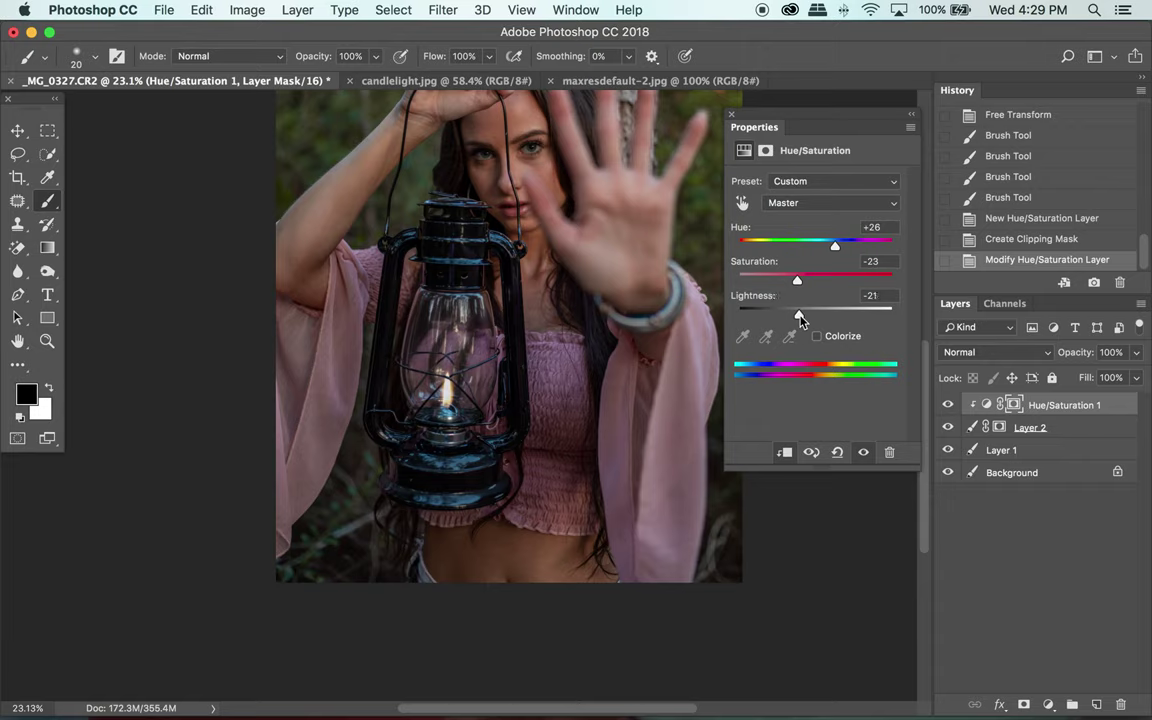
left_click_drag(798, 283, 805, 280)
left_click(733, 118)
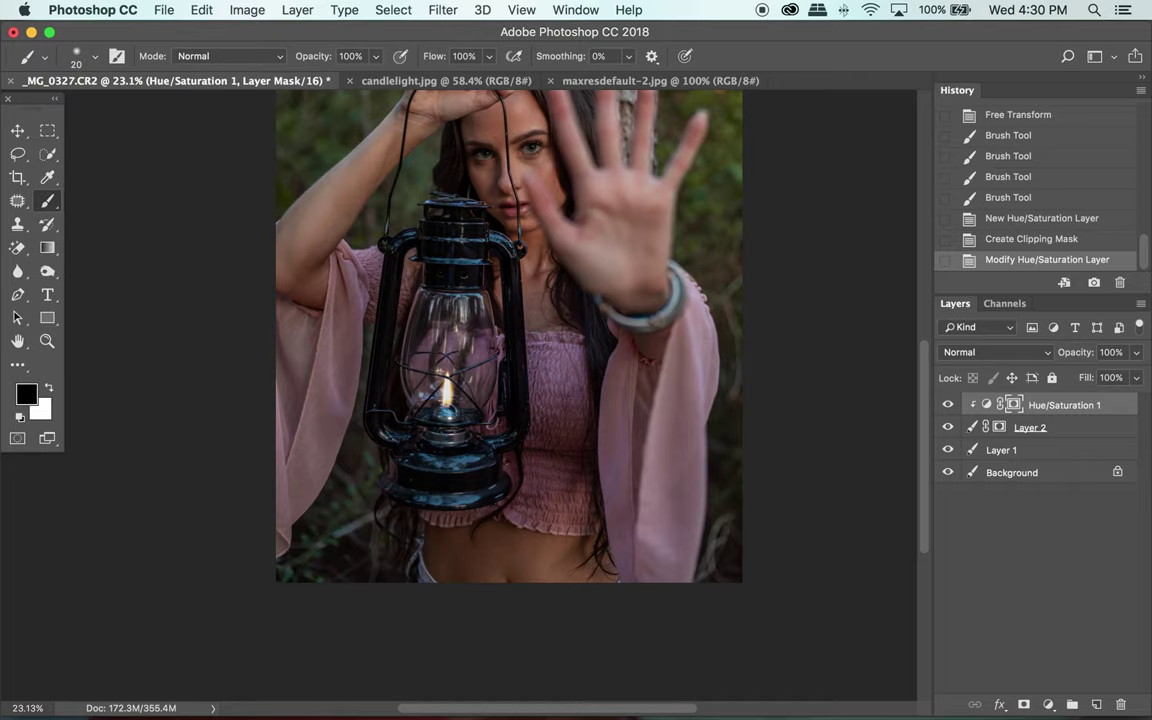
- Show the whole portrait and compare it with the finished reference image _MG_0327.jpg in Preview
scroll(336, 400, "down", 3)
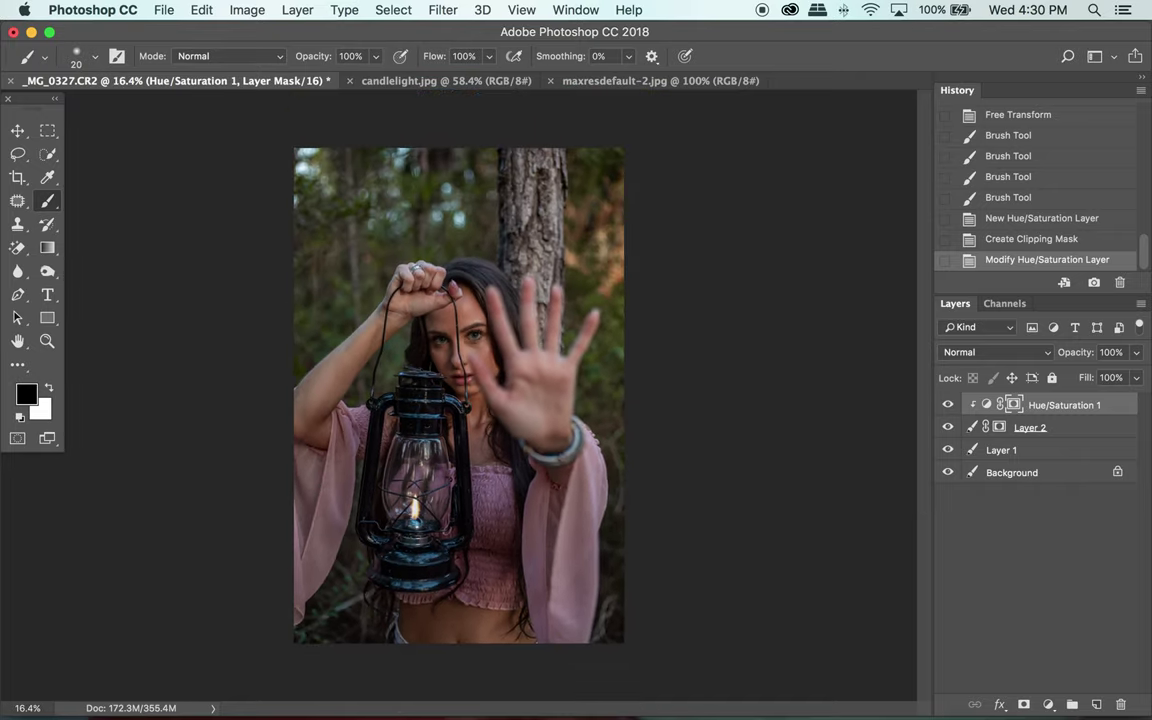
left_click(732, 700)
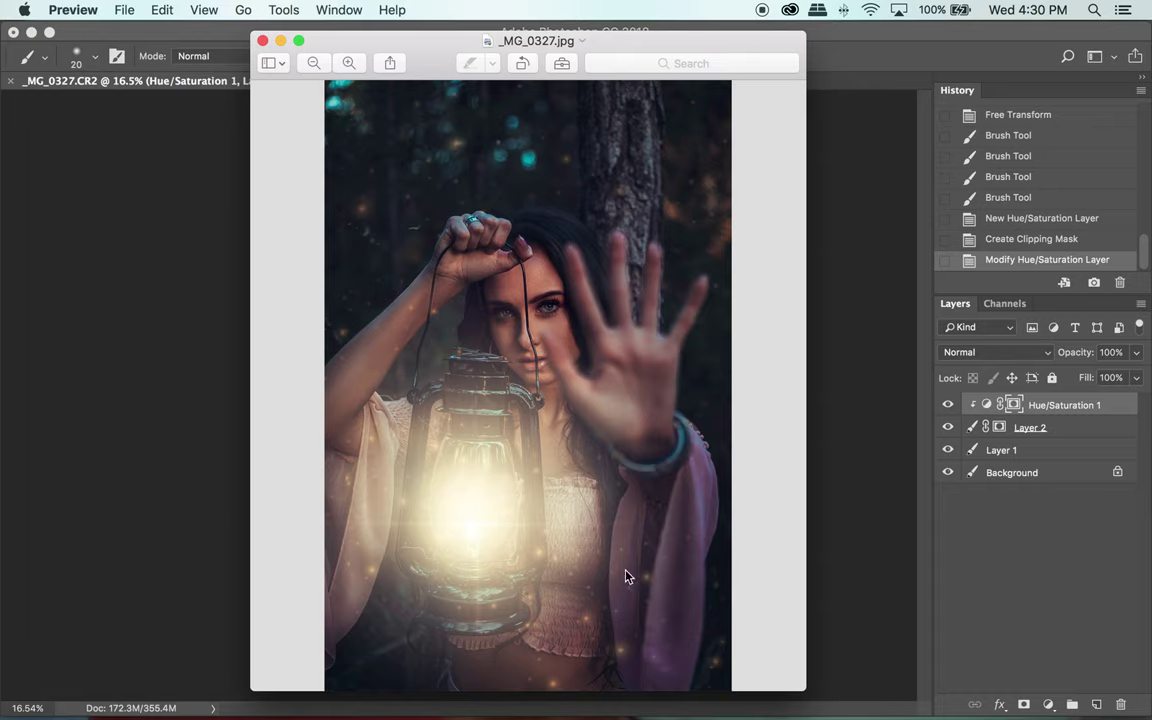
left_click(262, 40)
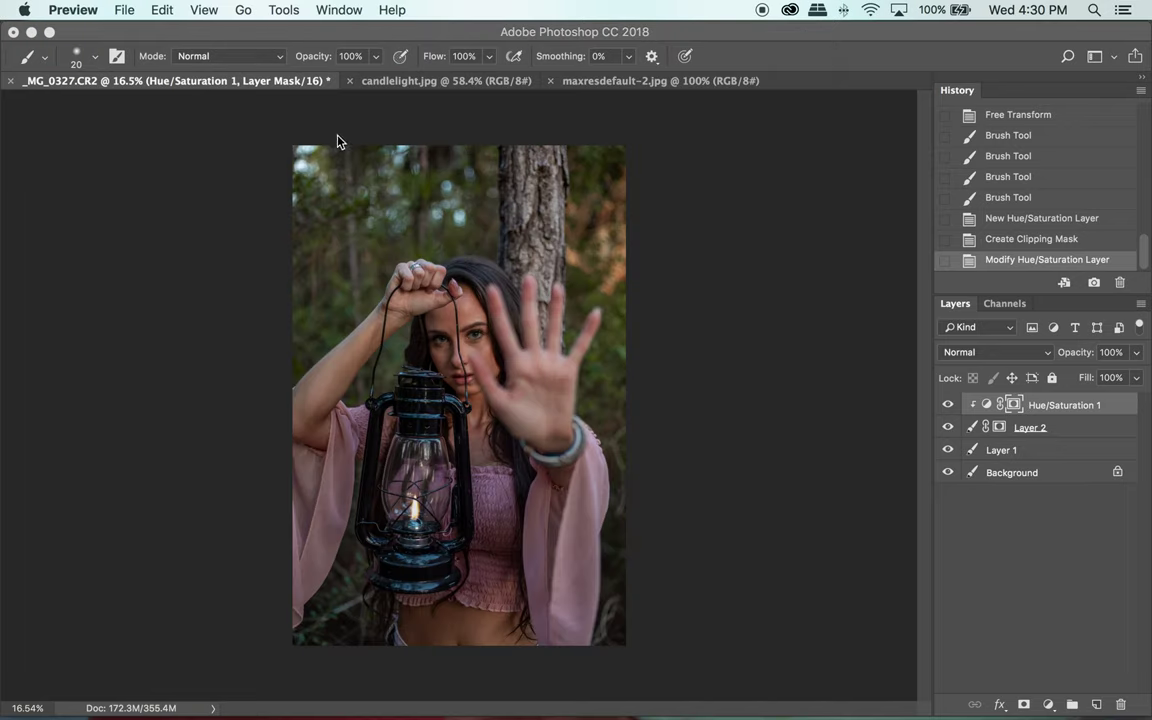
- Group Layer 2 together with its clipped Hue/Saturation adjustment layer
left_click(985, 506)
left_click(985, 506)
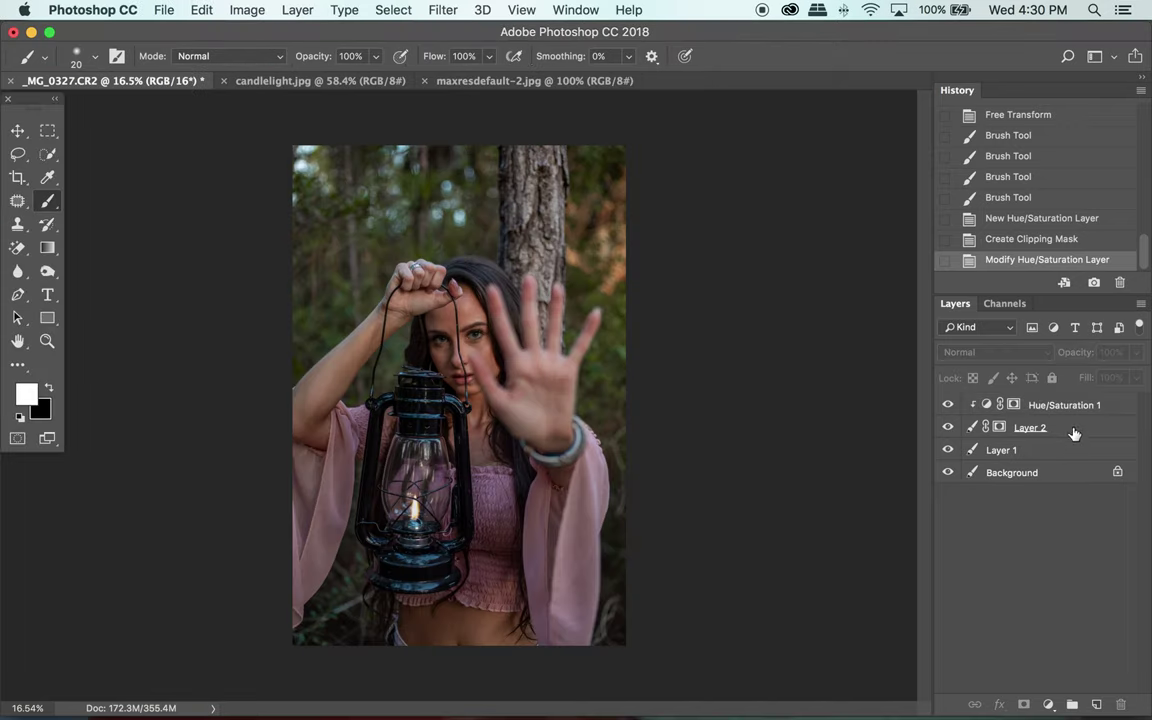
left_click(1079, 430)
left_click(1073, 406, "shift")
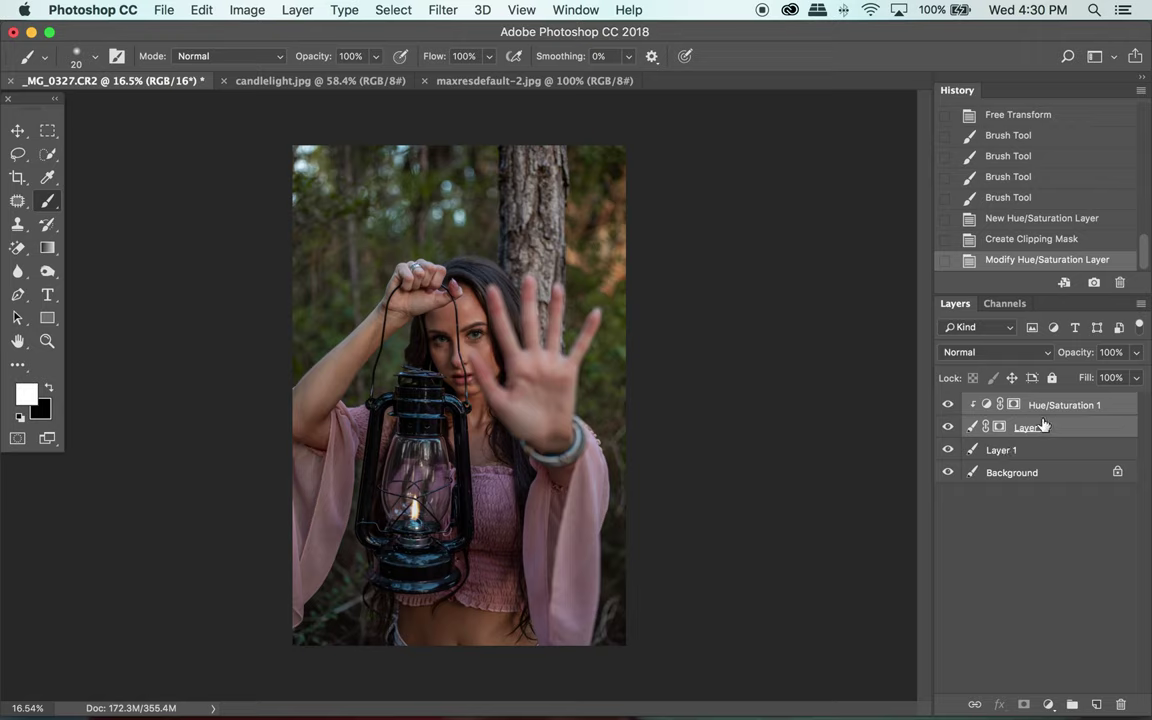
key("super+g")
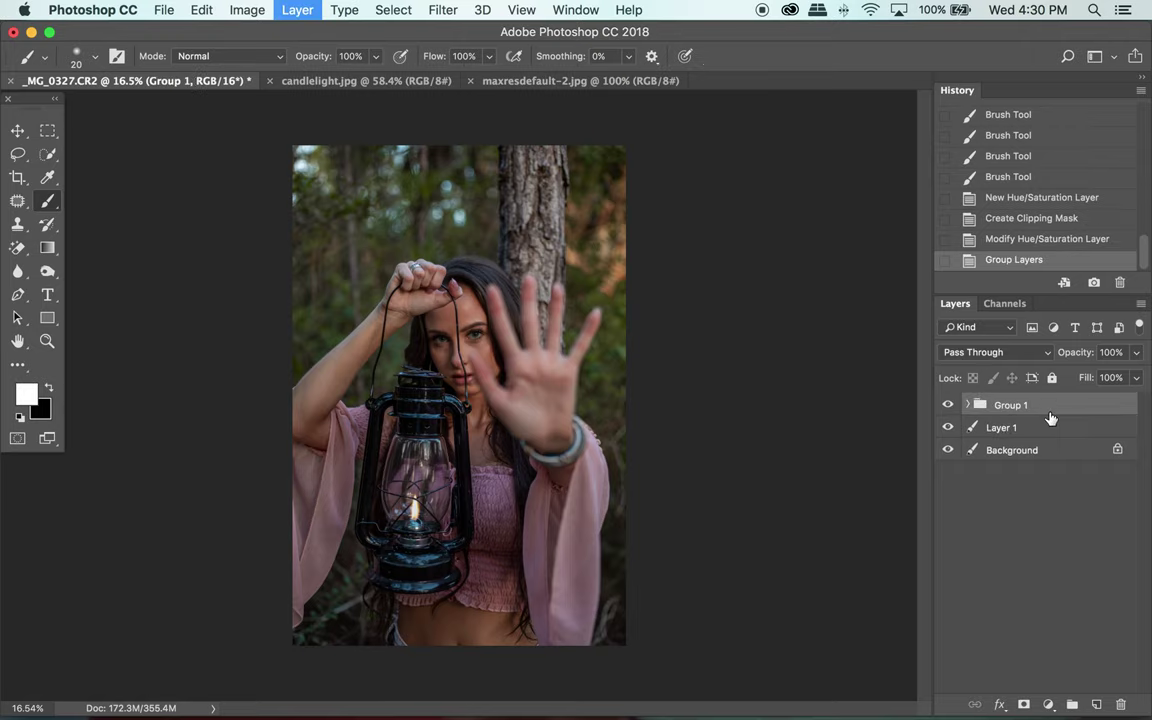
- Add a new layer above the flame group and ready a radial Foreground to Transparent gradient in white
left_click(1096, 705)
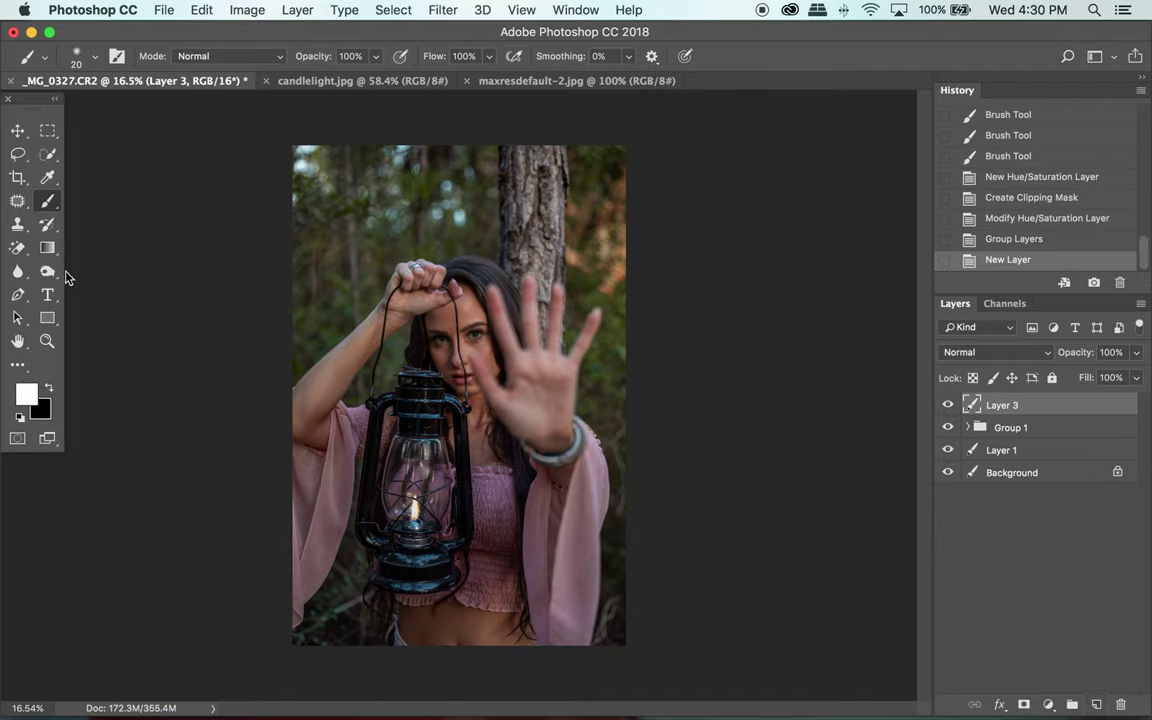
left_click(48, 248)
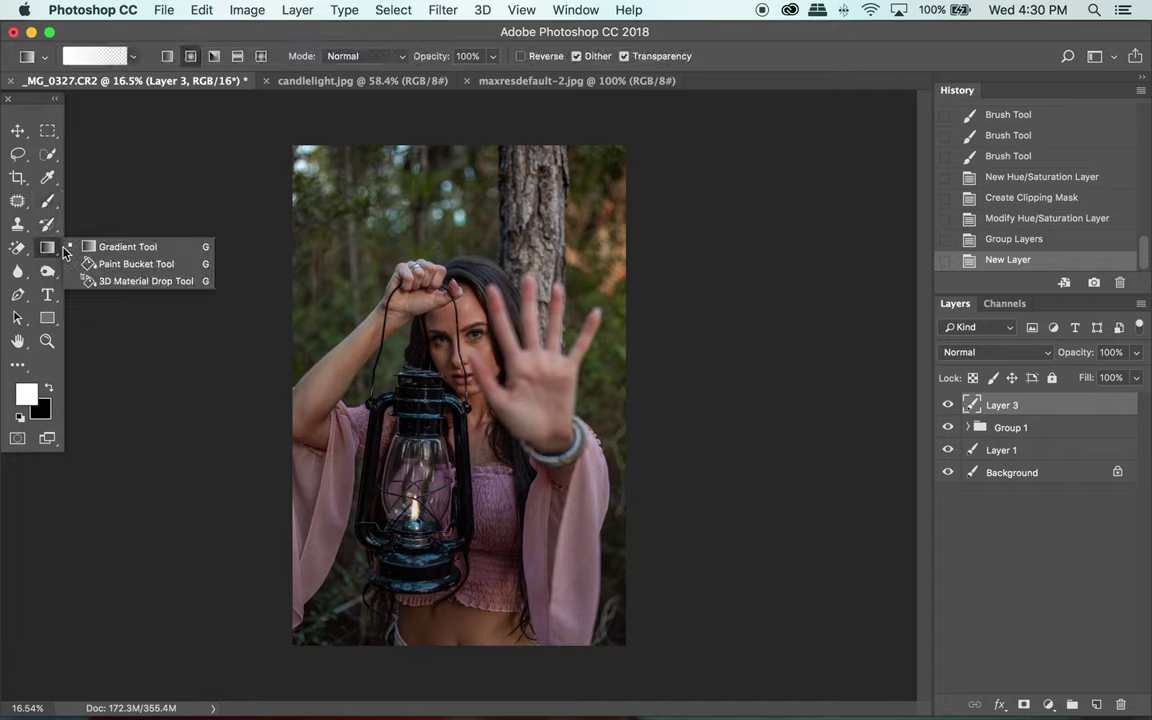
left_click(108, 246)
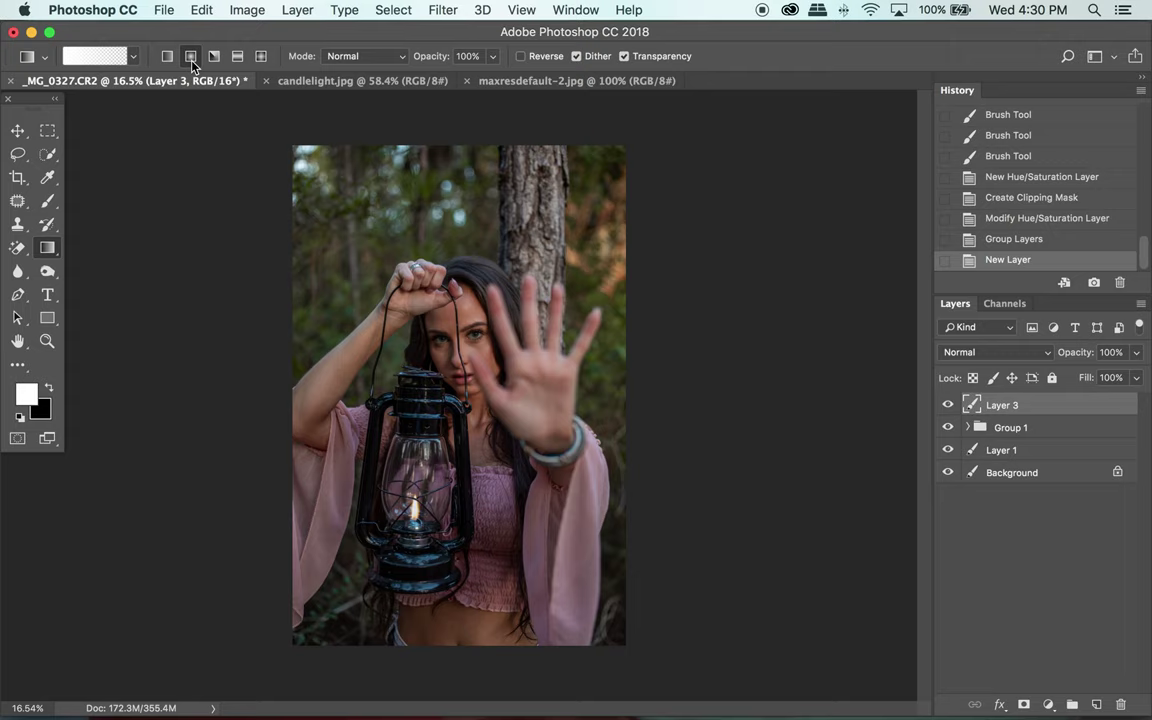
left_click(97, 56)
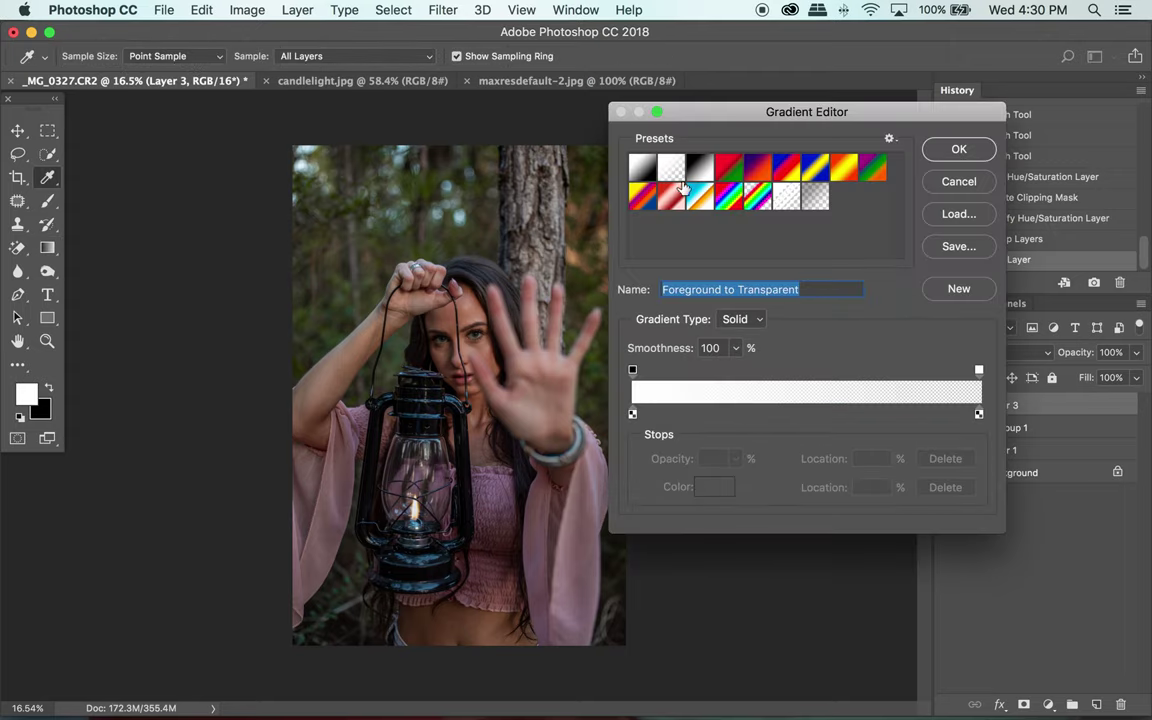
left_click(955, 149)
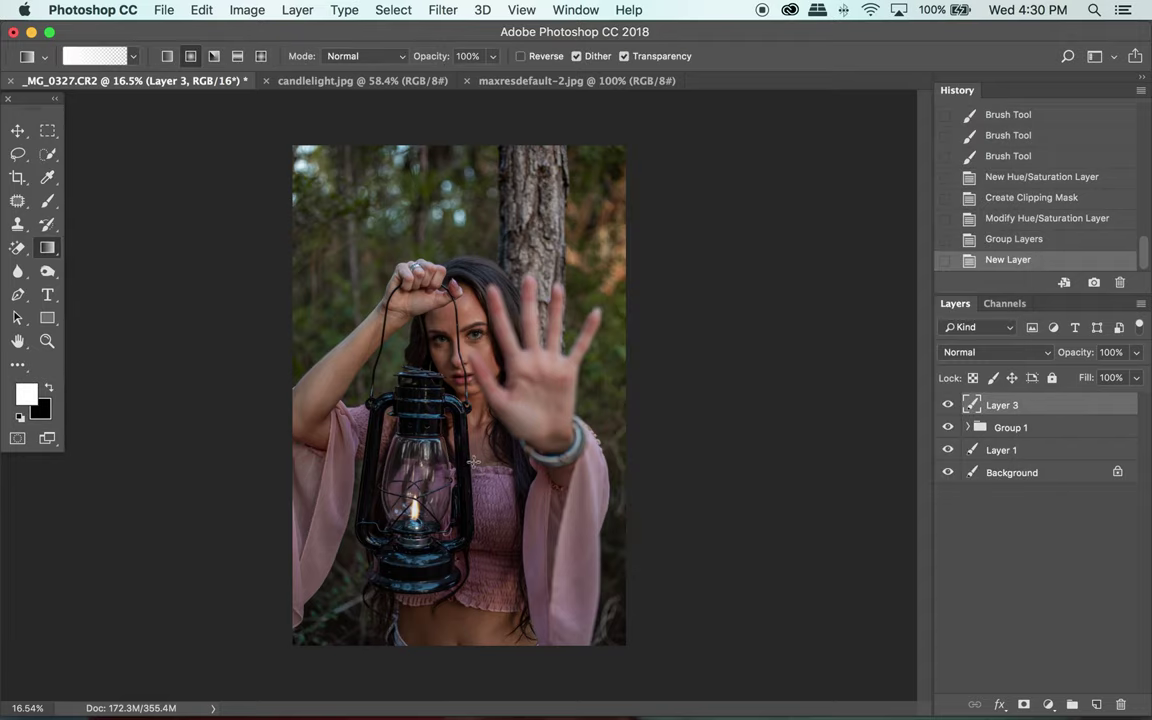
- Try white radial gradient glows on and beside the lantern, and undo them
left_click_drag(400, 461, 462, 398)
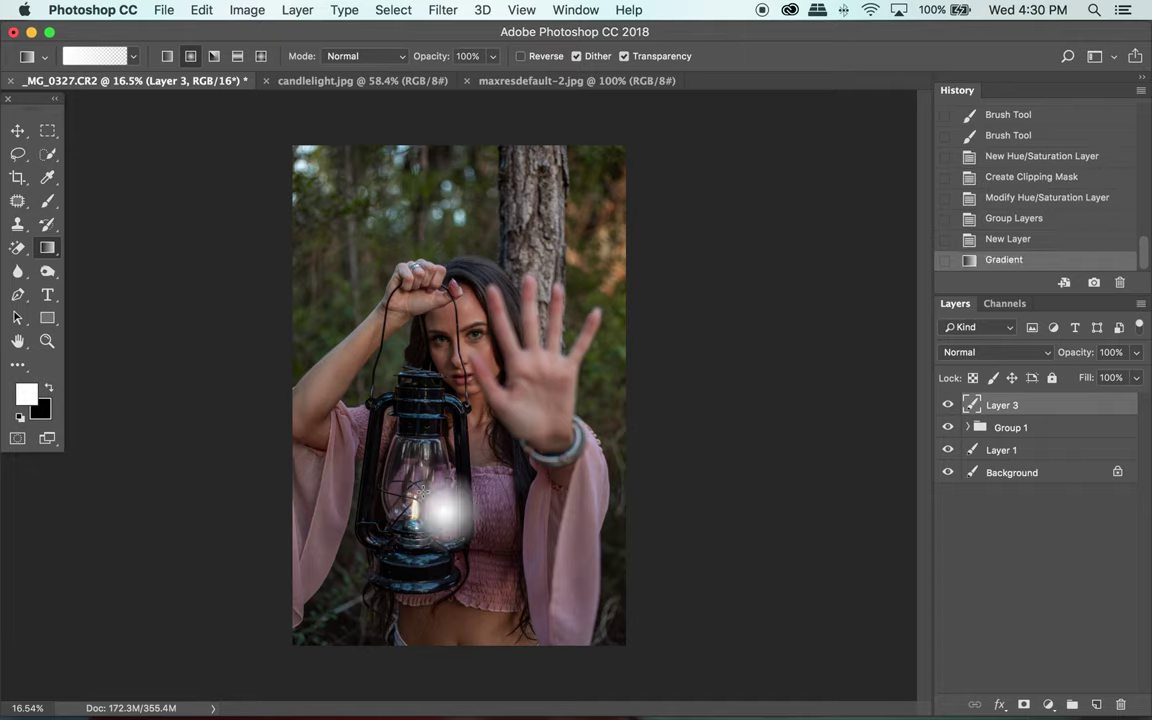
key("super+z")
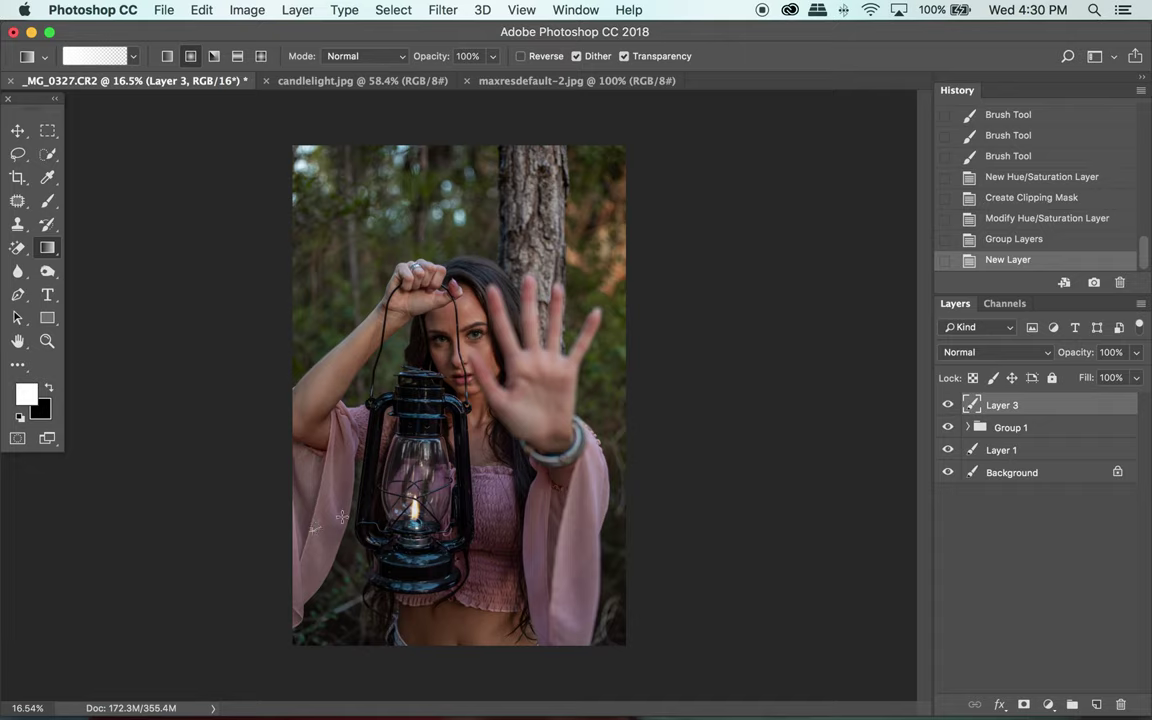
left_click_drag(313, 527, 375, 544)
key("v")
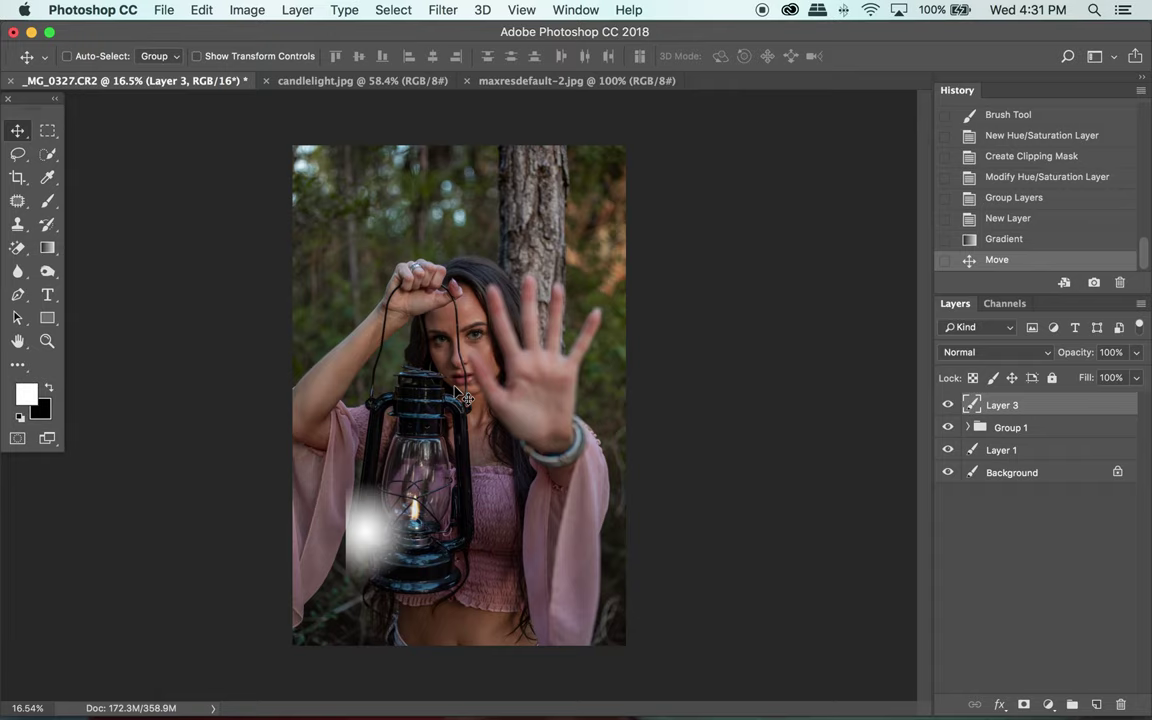
left_click(201, 10)
left_click(204, 12)
left_click(204, 12)
left_click(210, 49)
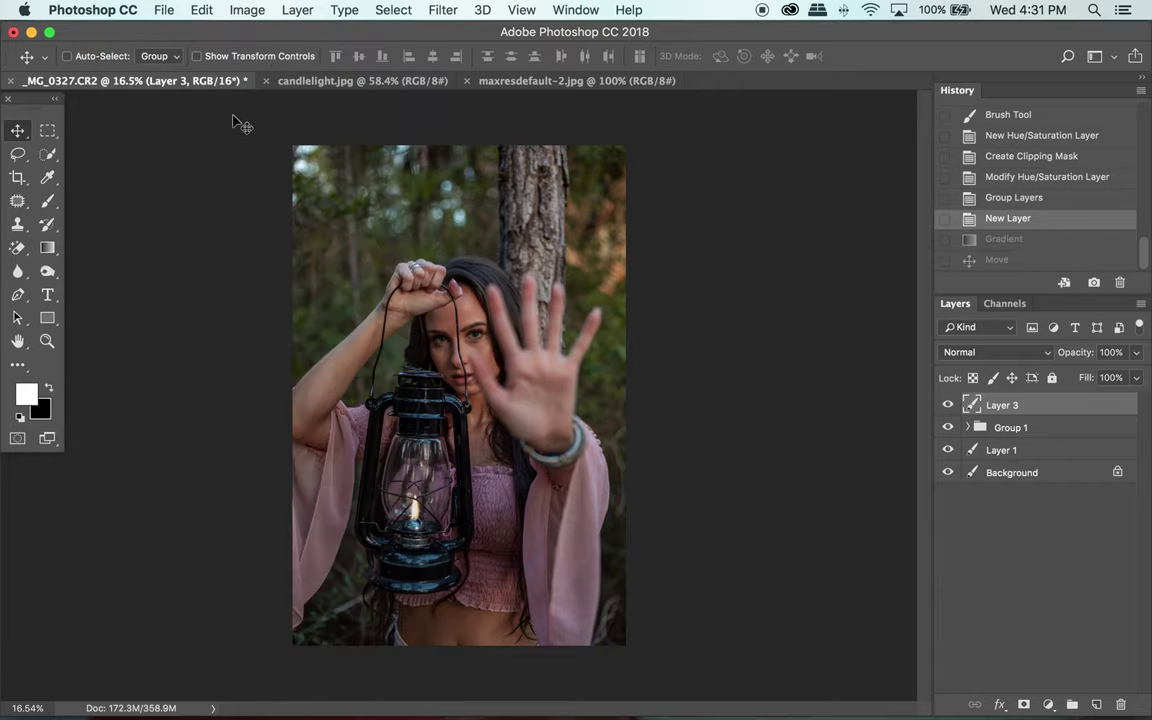
- Draw a white radial gradient glow beside the flame and move it to the centre of the lantern glass
left_click(47, 247)
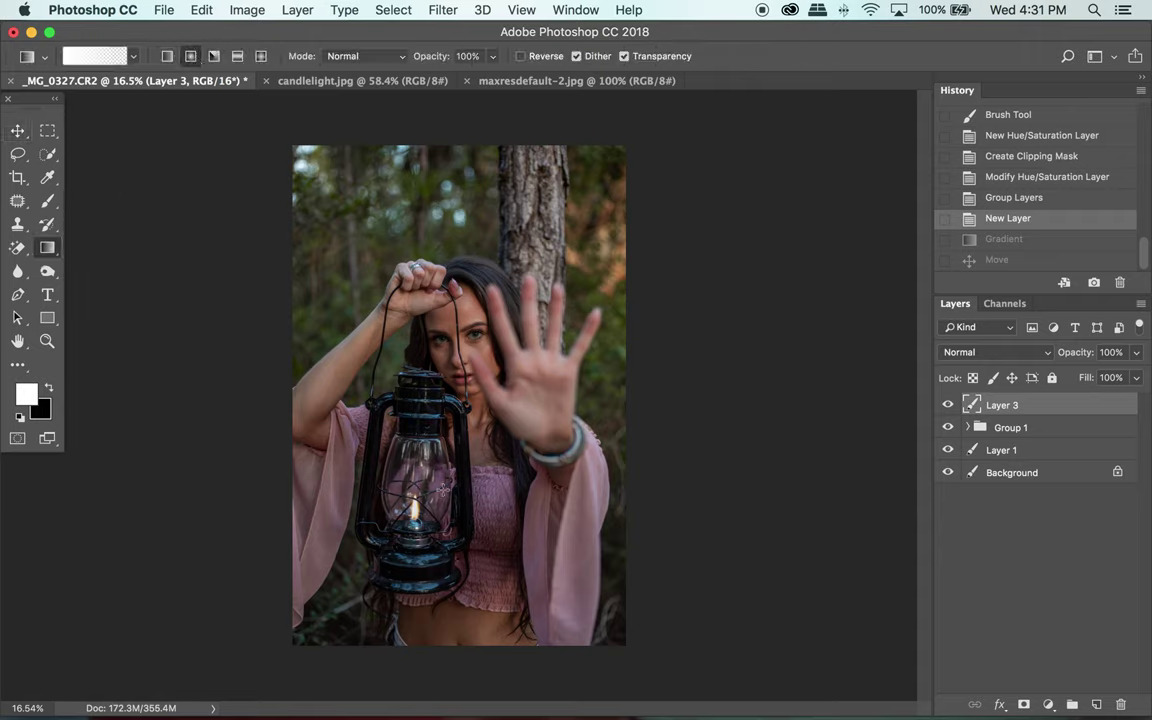
mouse_move(442, 494)
left_mouse_down()
mouse_move(418, 435)
mouse_move(445, 413)
mouse_move(549, 430)
left_mouse_up()
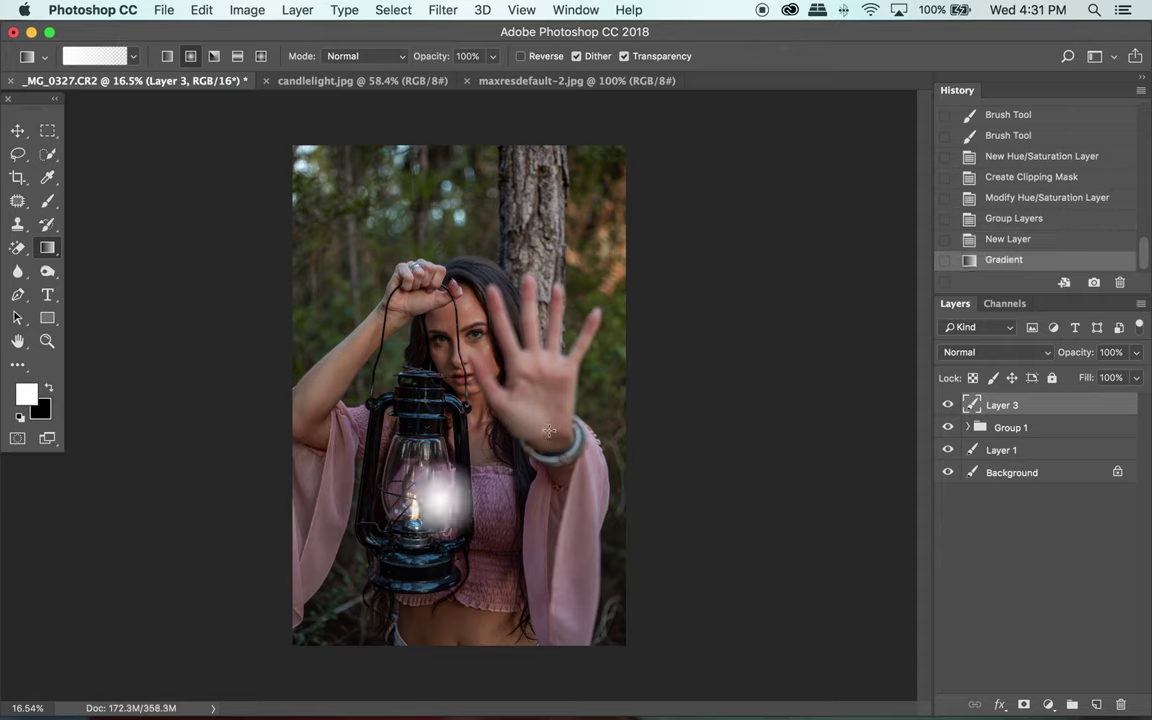
left_click(17, 133)
left_click_drag(442, 507, 421, 492)
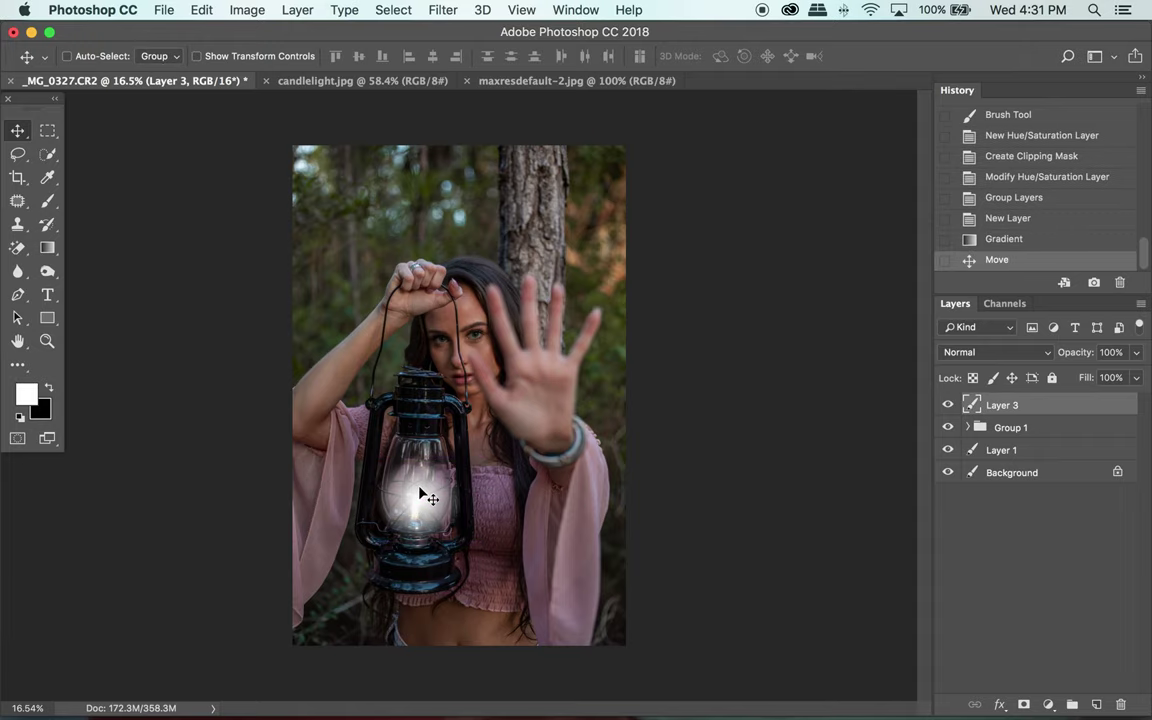
- Open Layer 3's Layer Style settings with the lantern in view and enable Outer Glow
scroll(420, 492, "up", 2)
scroll(420, 492, "up", 2)
scroll(420, 492, "down", 2)
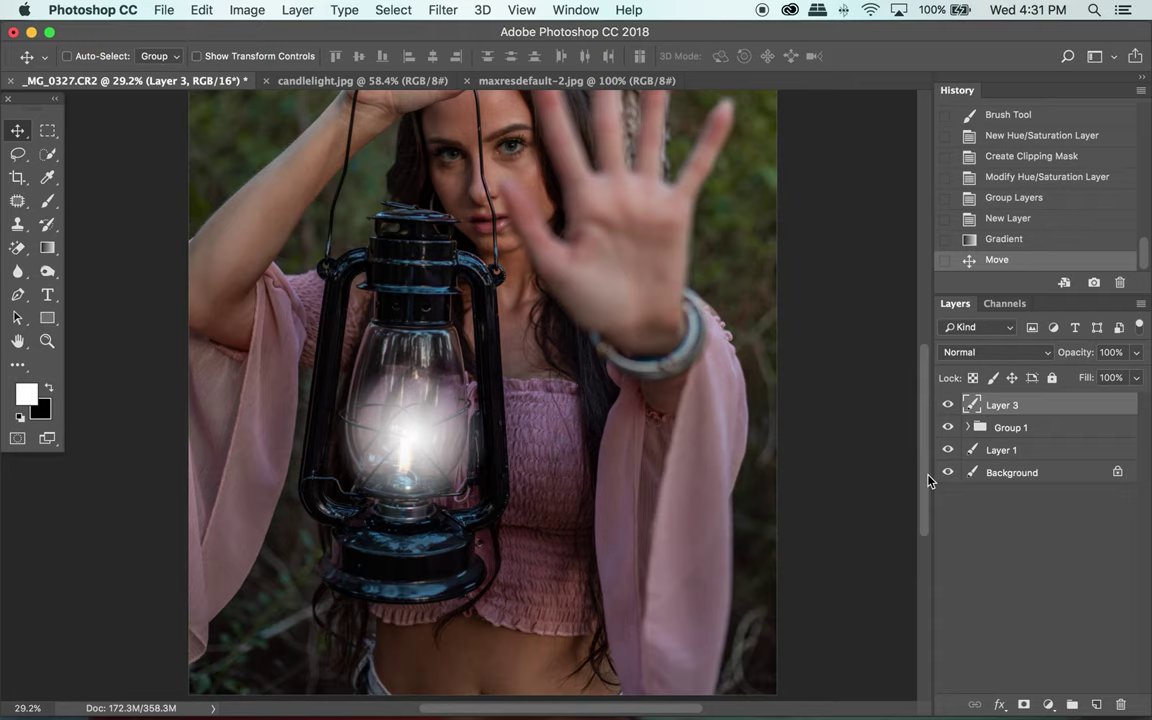
double_click(1068, 412)
left_click_drag(694, 70, 743, 77)
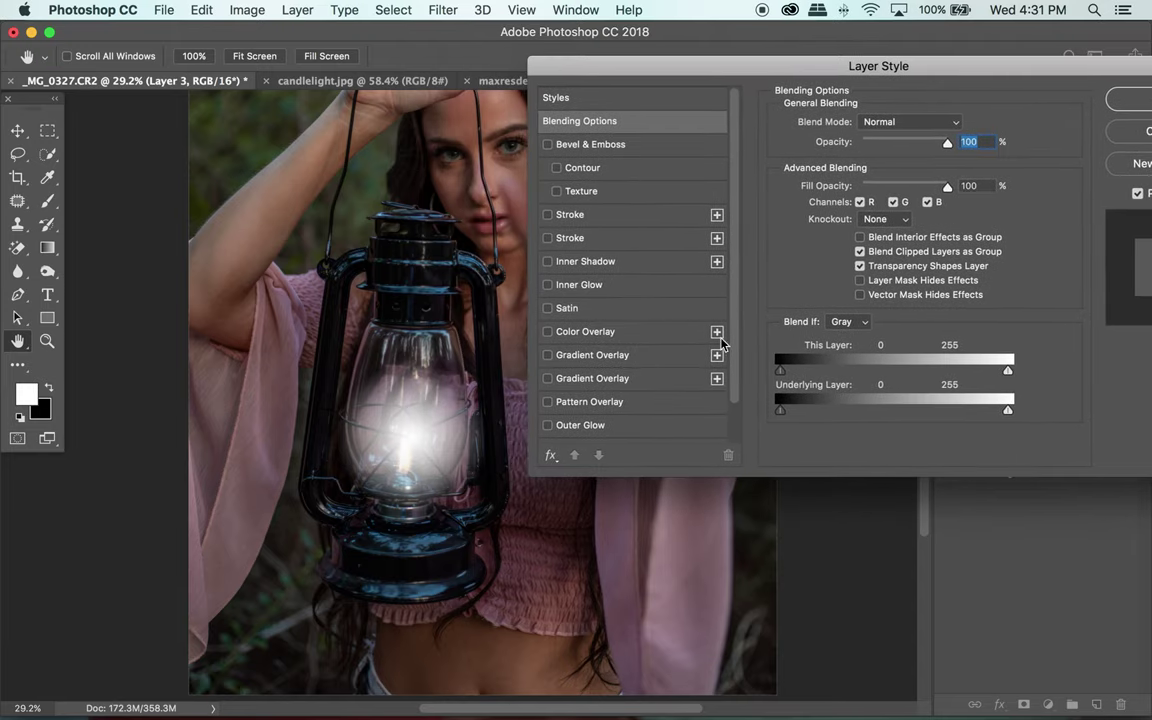
left_click(585, 428)
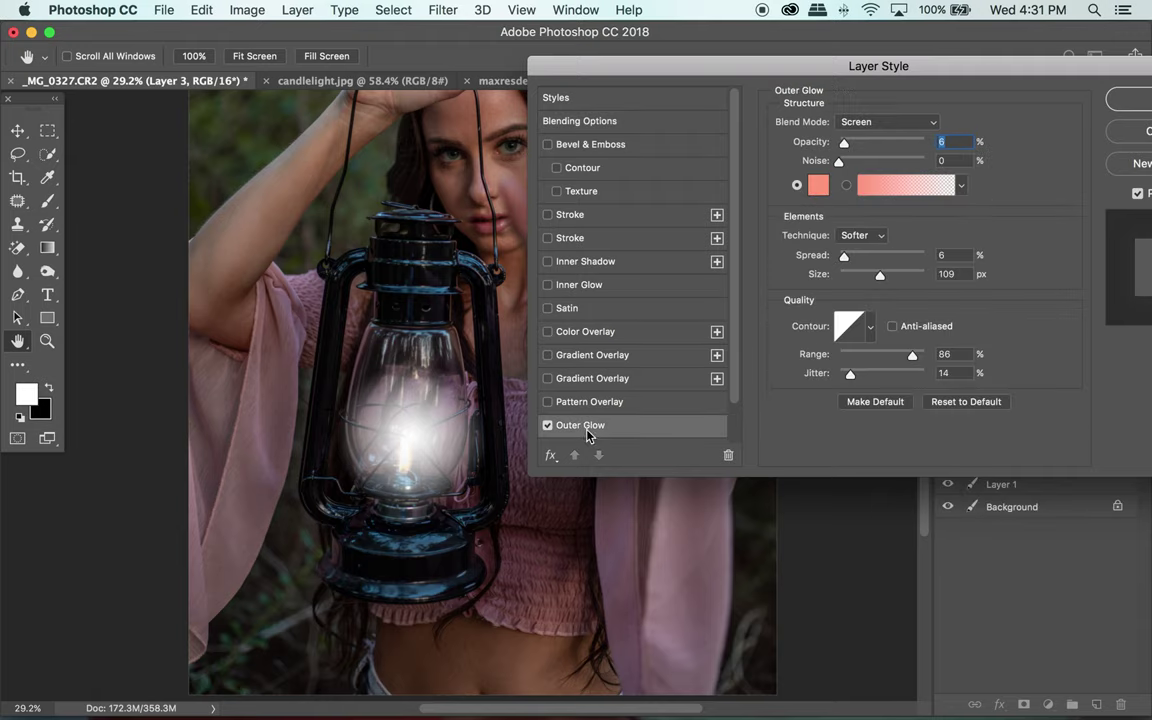
- Change the Outer Glow colour to a bright, saturated yellow
left_click(818, 187)
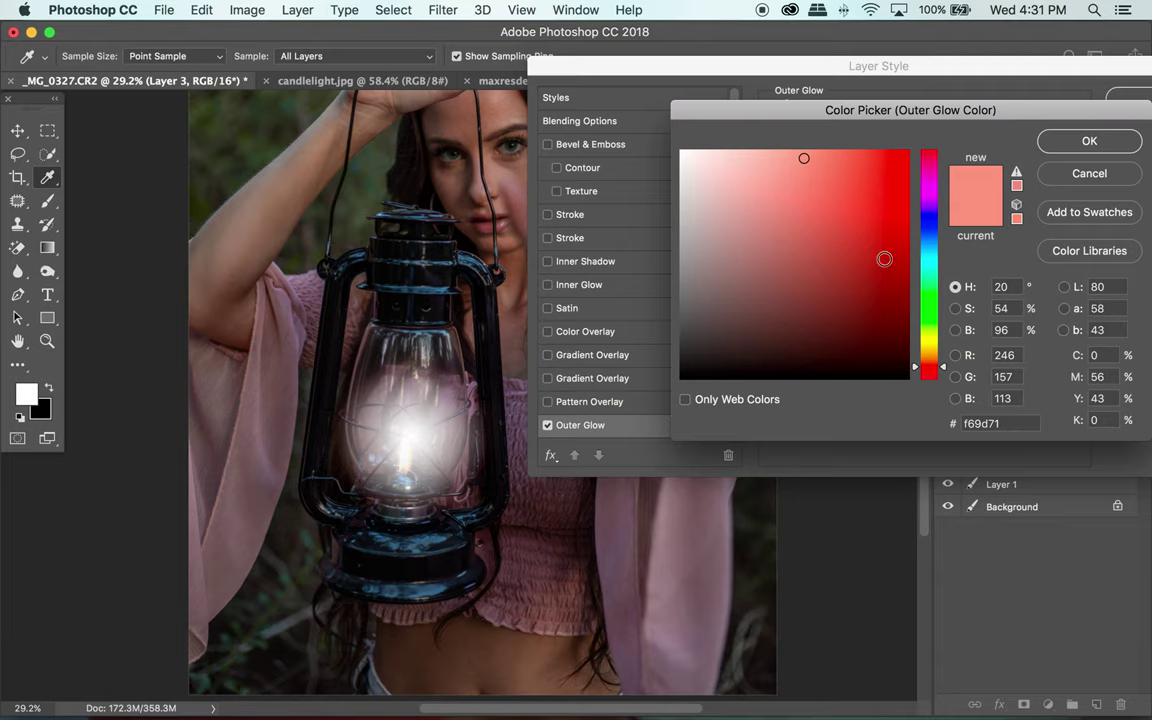
left_click(930, 344)
left_click(870, 185)
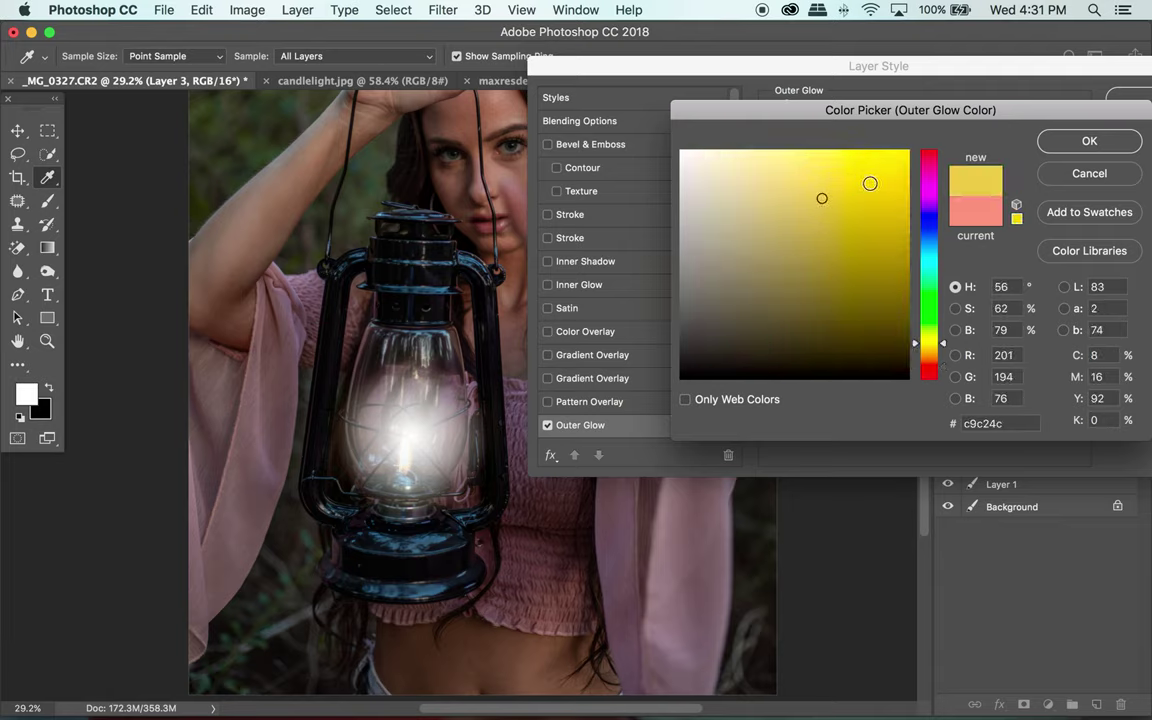
left_click(836, 190)
left_click(878, 172)
key("Return")
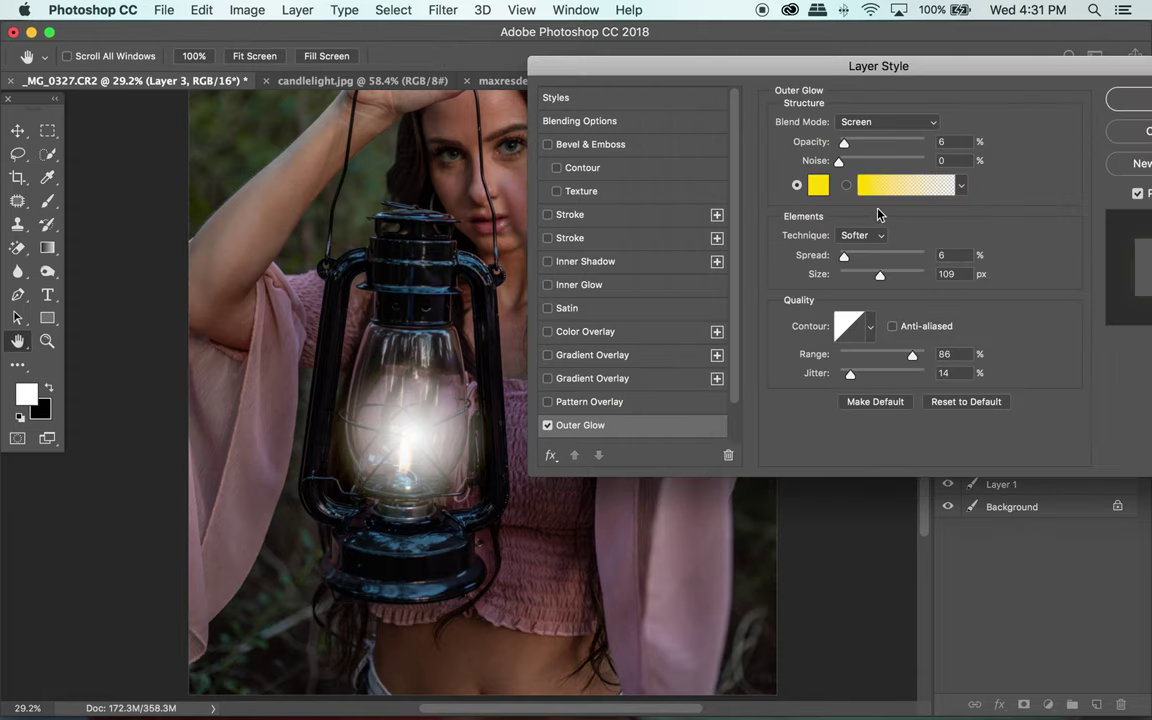
- Set the Outer Glow's opacity to 20% and spread to 16%, and increase its size
mouse_move(844, 143)
left_mouse_down()
mouse_move(900, 148)
mouse_move(864, 155)
mouse_move(858, 145)
left_mouse_up()
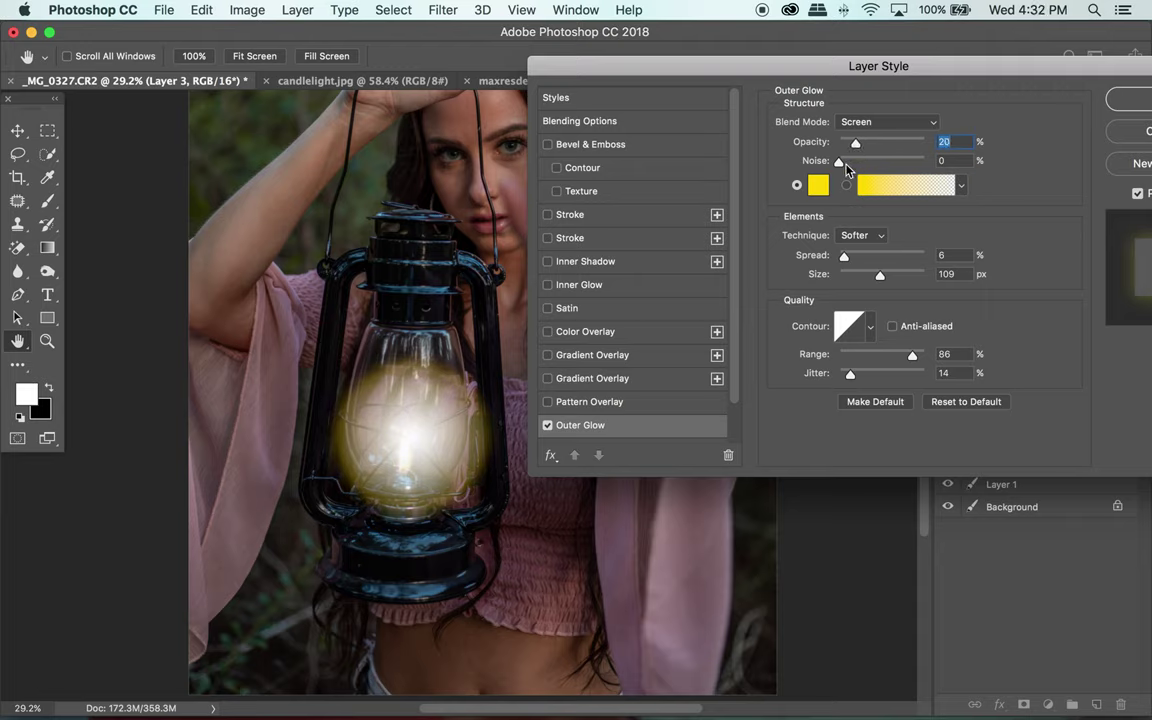
left_click_drag(844, 256, 897, 282)
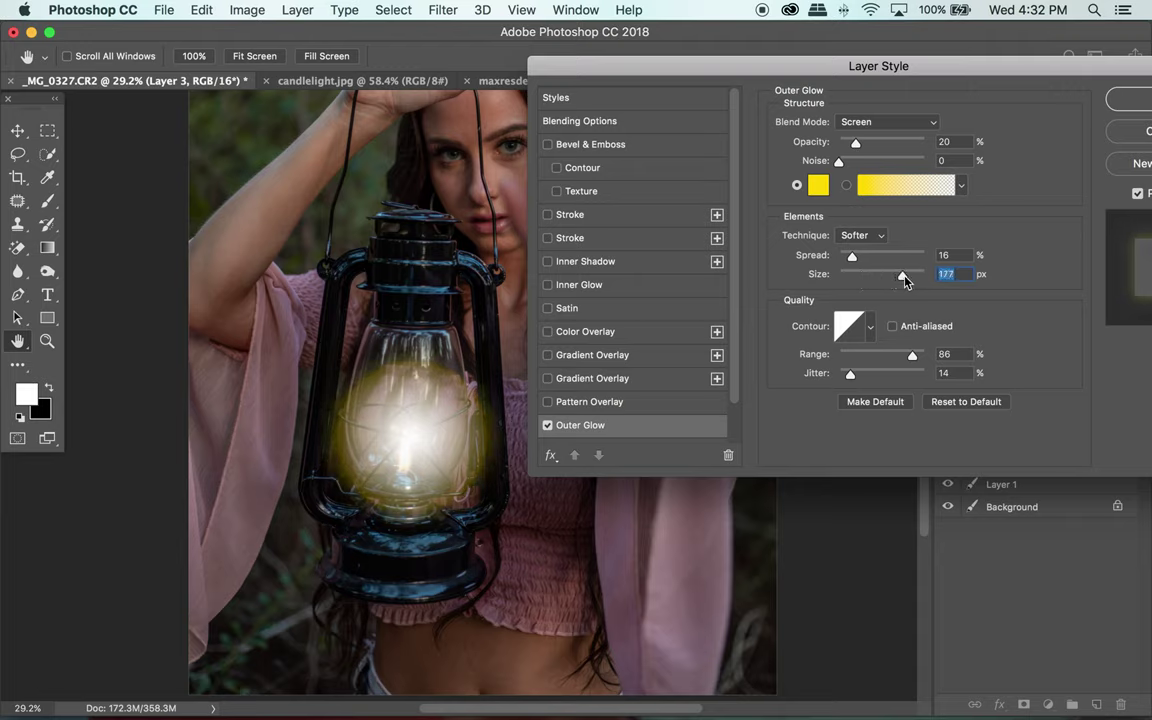
left_click_drag(903, 275, 910, 275)
- Enable Inner Glow on the gradient layer and set its colour to a pale, creamy yellow
left_click(631, 290)
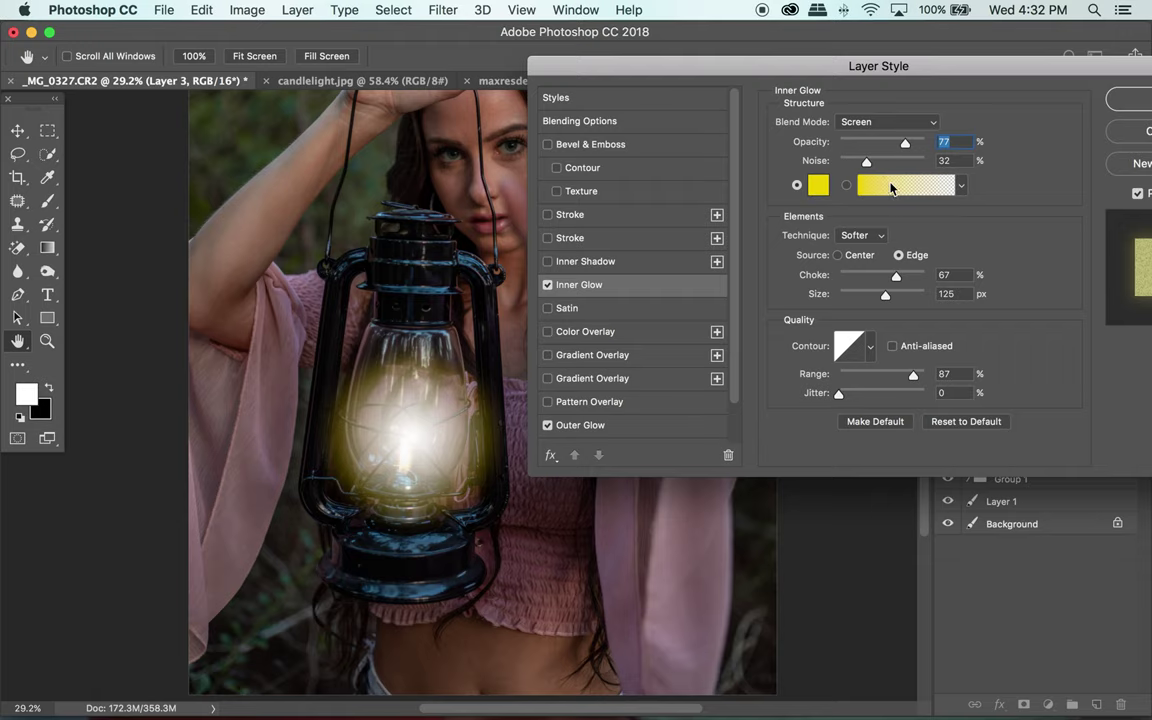
left_click(818, 187)
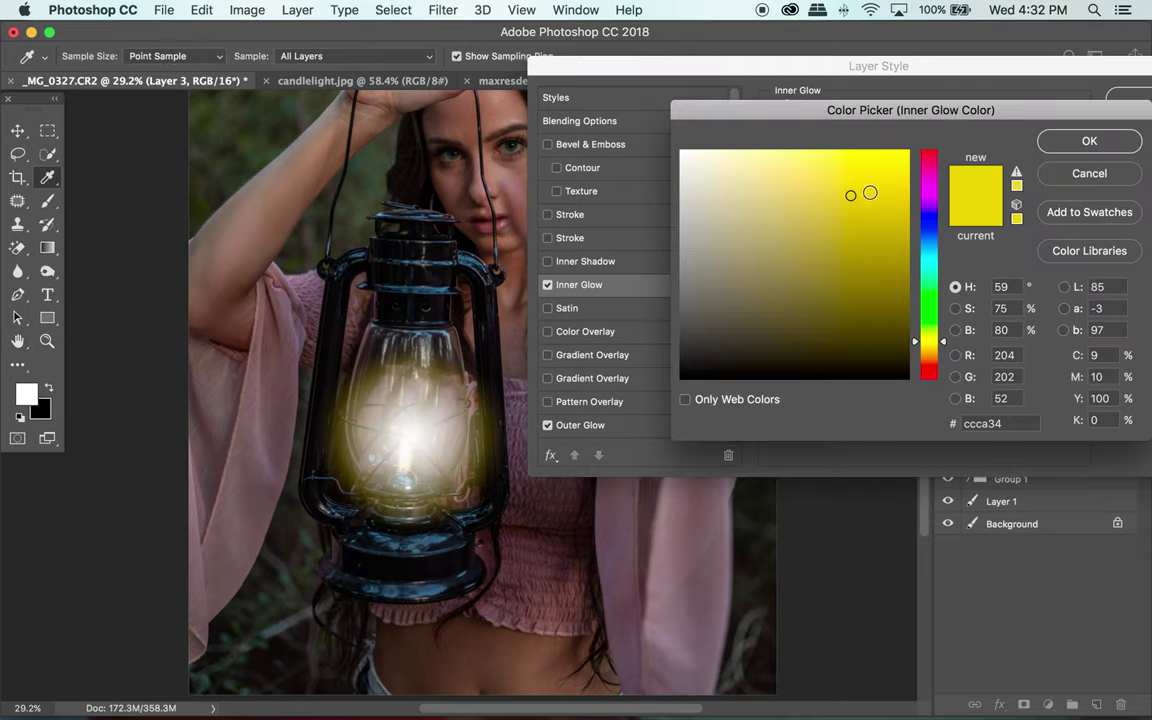
left_click(889, 279)
left_click(762, 173)
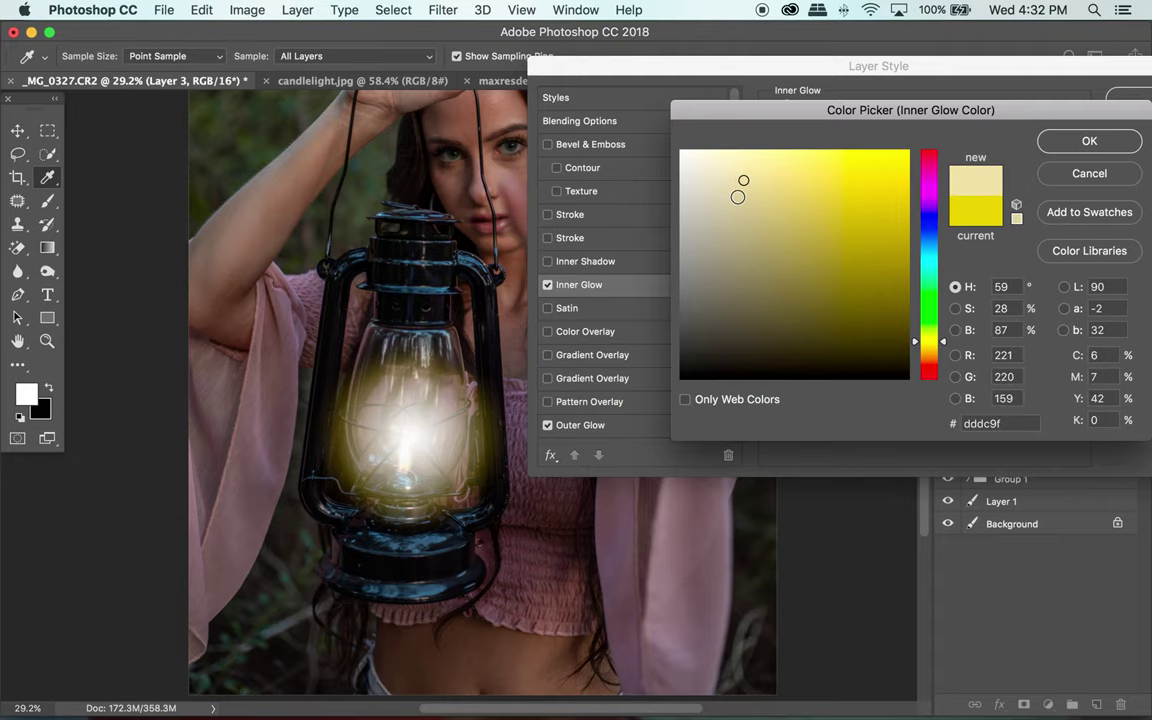
left_click(739, 195)
left_click(1066, 144)
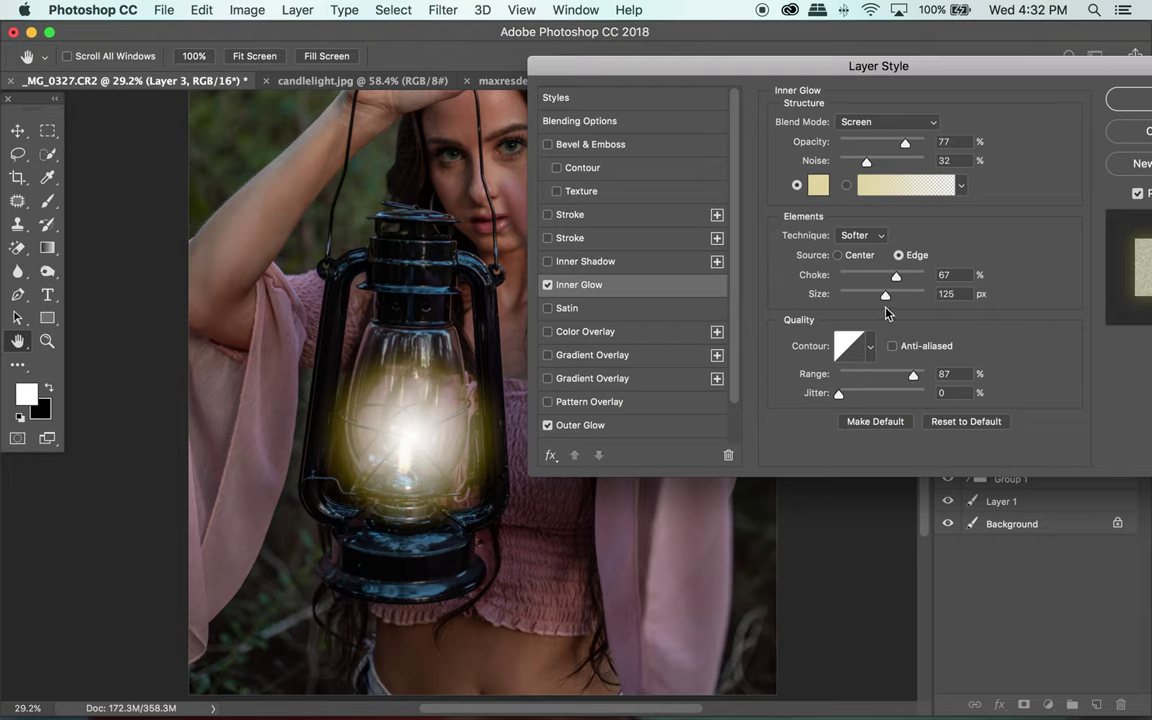
- Adjust Layer 3's Inner Glow to 82% opacity, 77% choke and 78% range
mouse_move(896, 281)
left_mouse_down()
mouse_move(848, 279)
mouse_move(908, 278)
left_mouse_up()
mouse_move(913, 377)
left_mouse_down()
mouse_move(836, 376)
mouse_move(906, 377)
left_mouse_up()
left_click_drag(907, 146, 912, 147)
- Enable Color Overlay on Layer 3 and change its colour to a deep, saturated orange
left_click(615, 333)
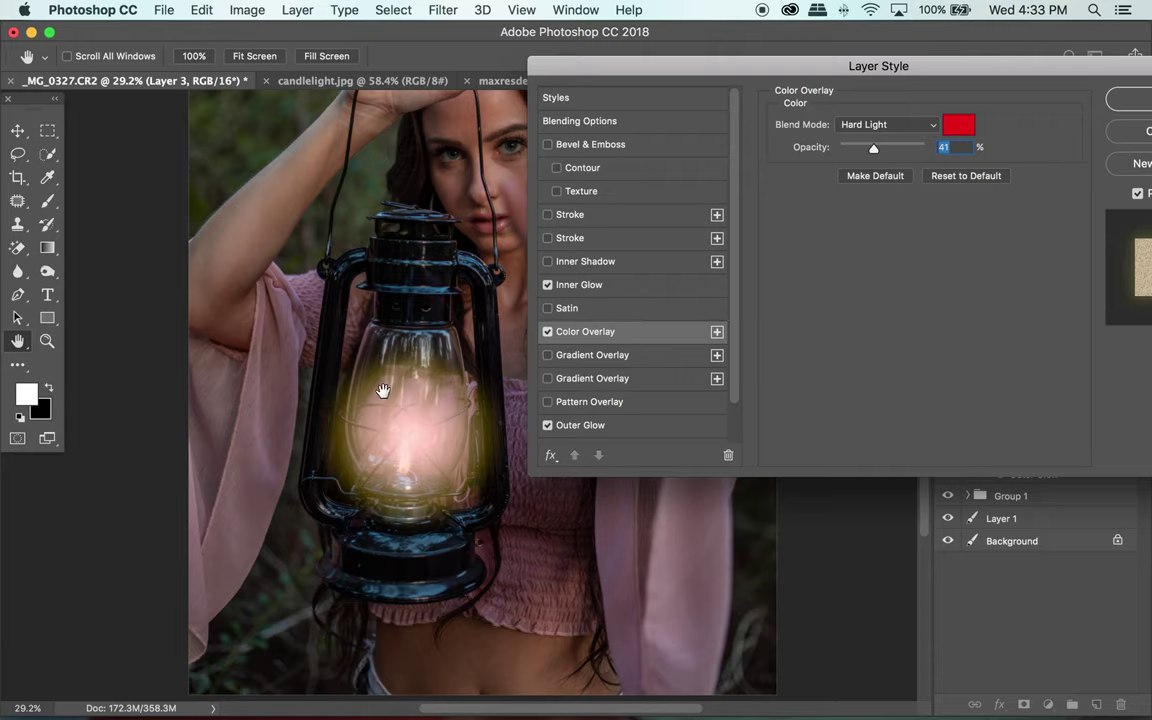
left_click(958, 125)
left_click_drag(925, 338, 935, 363)
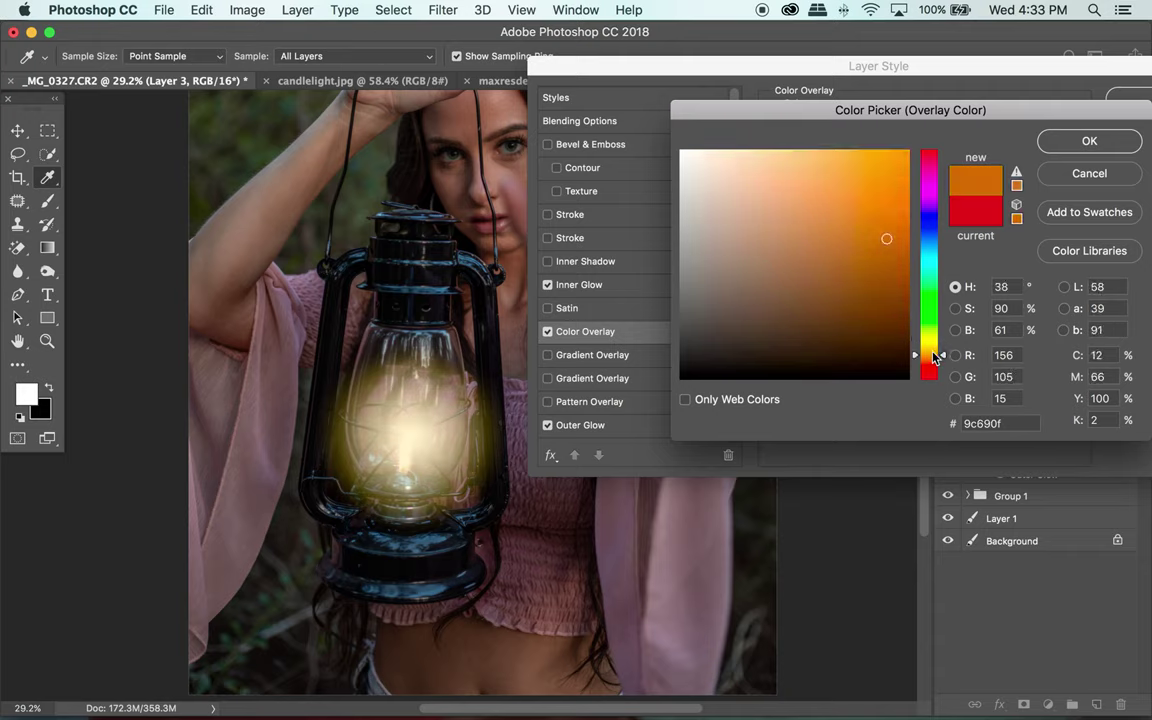
left_click(858, 218)
left_click(874, 186)
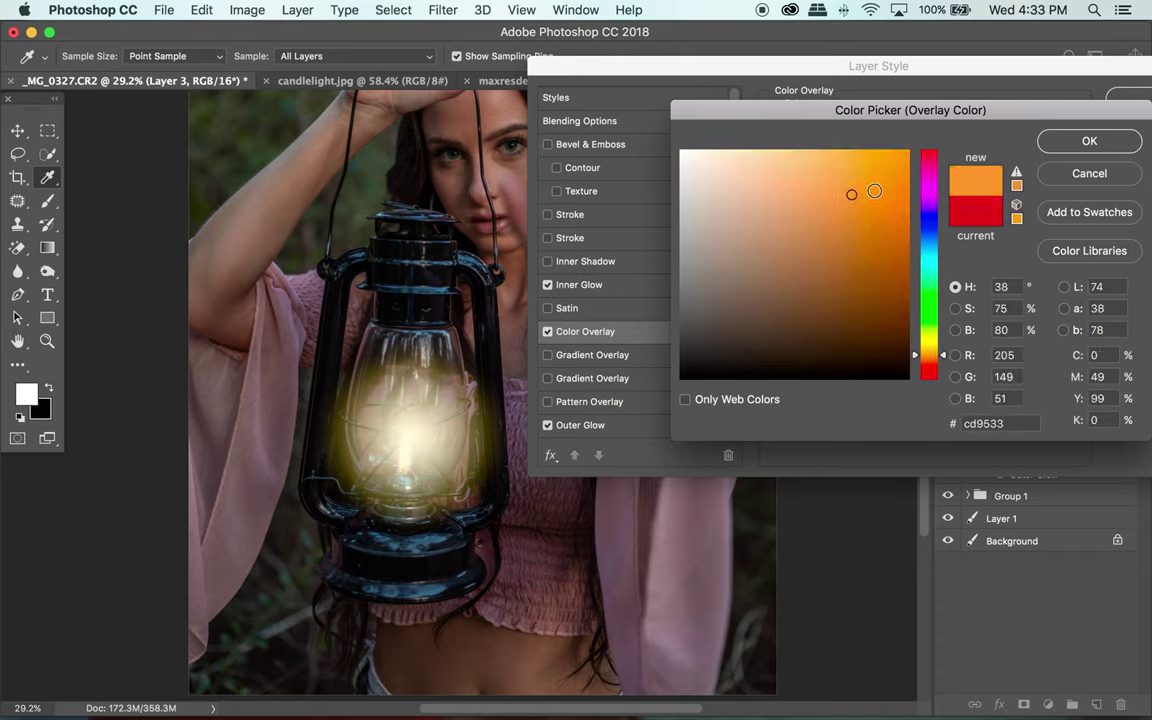
left_click(892, 216)
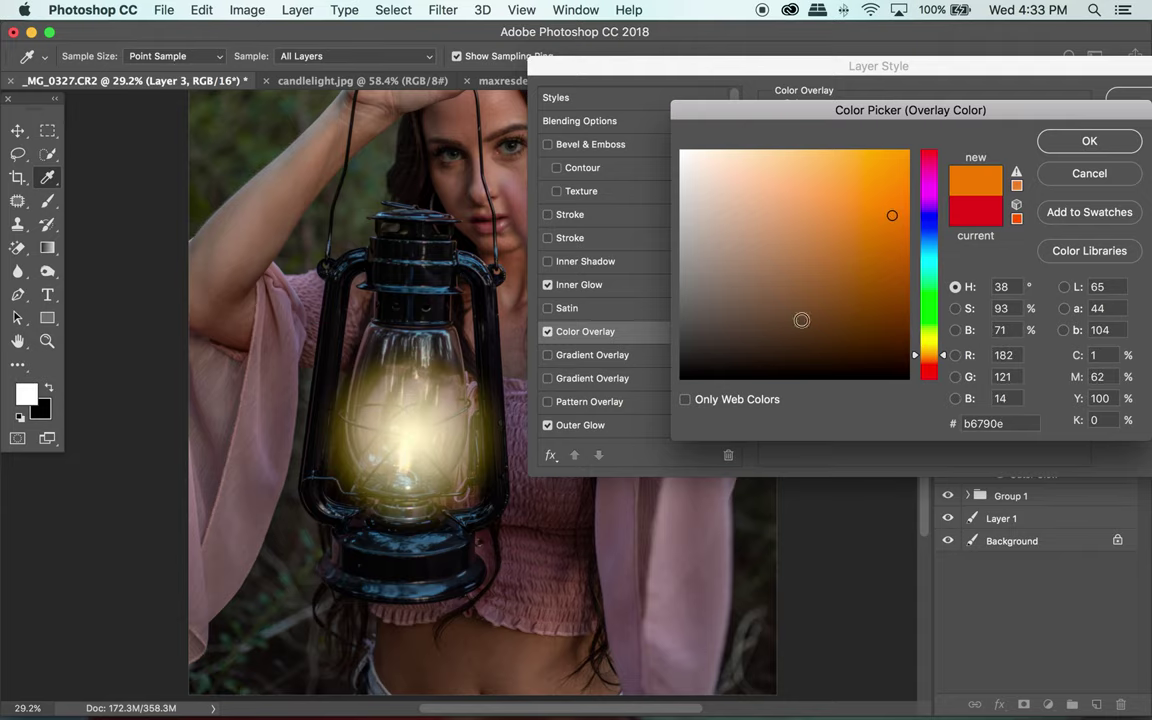
left_click(1083, 143)
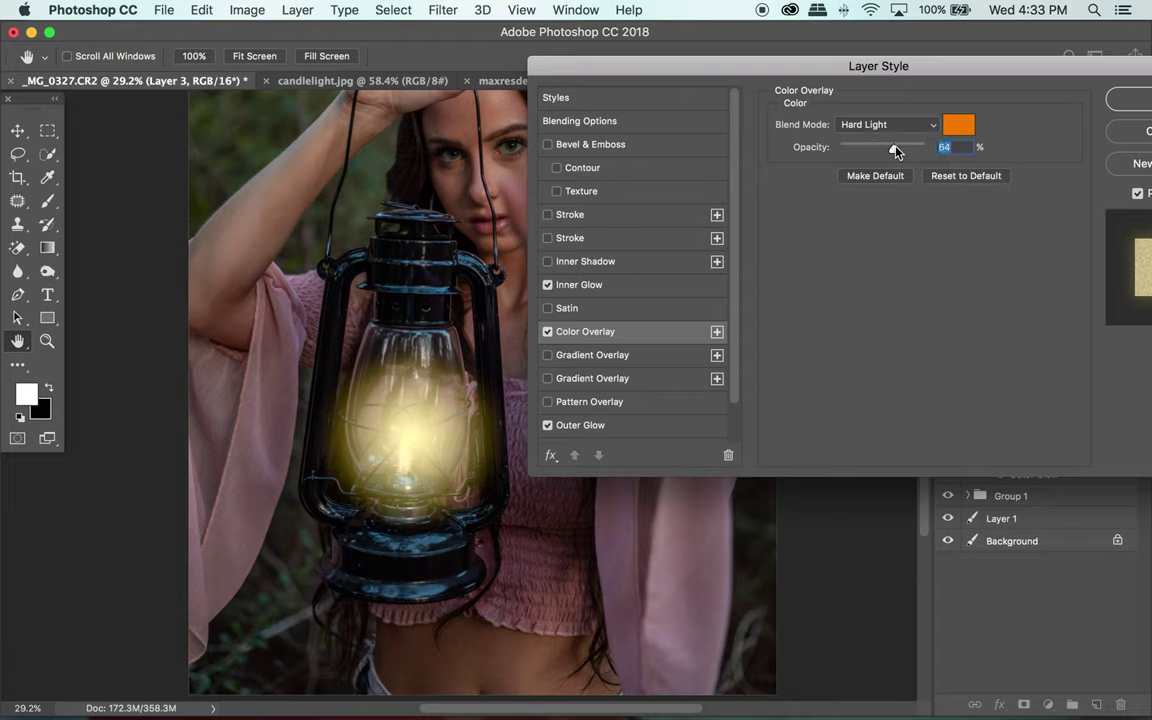
- Set the orange Color Overlay's opacity to 56% and apply Layer 3's layer style
mouse_move(897, 150)
left_mouse_down()
mouse_move(866, 152)
mouse_move(893, 153)
left_mouse_up()
left_click_drag(913, 75, 833, 81)
left_click(1063, 111)
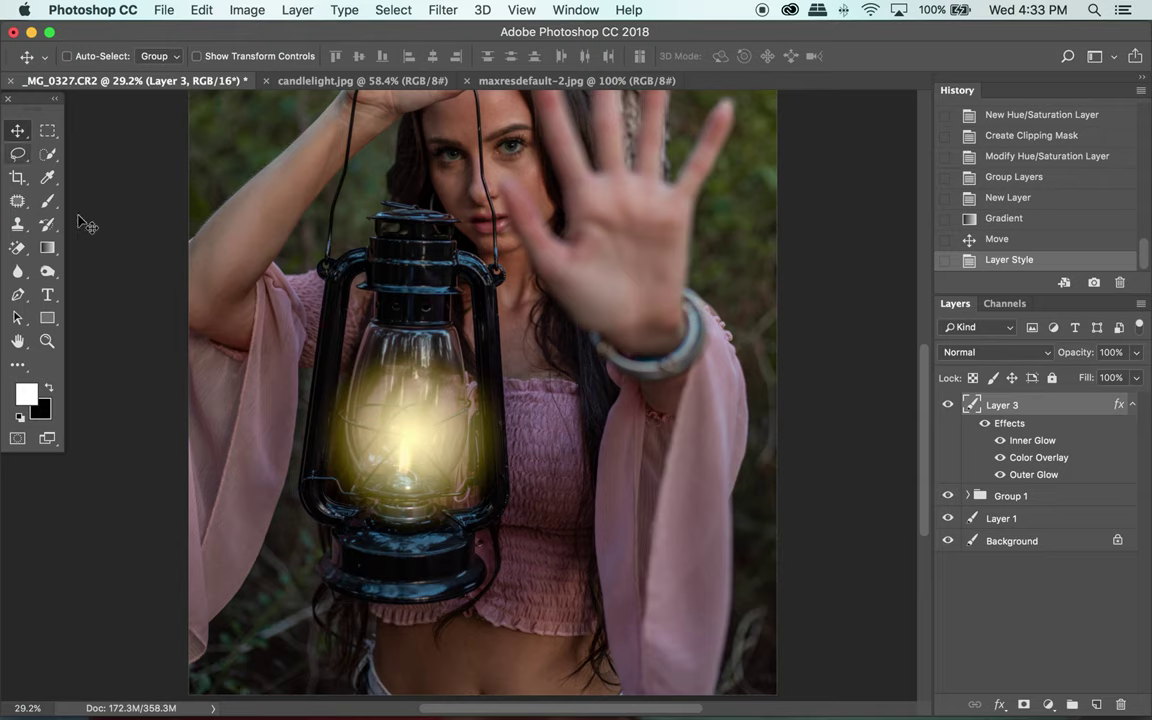
- Nudge Layer 3's glow into place and stretch it to about 132% height so it fills the lantern glass
left_click_drag(405, 474, 413, 472)
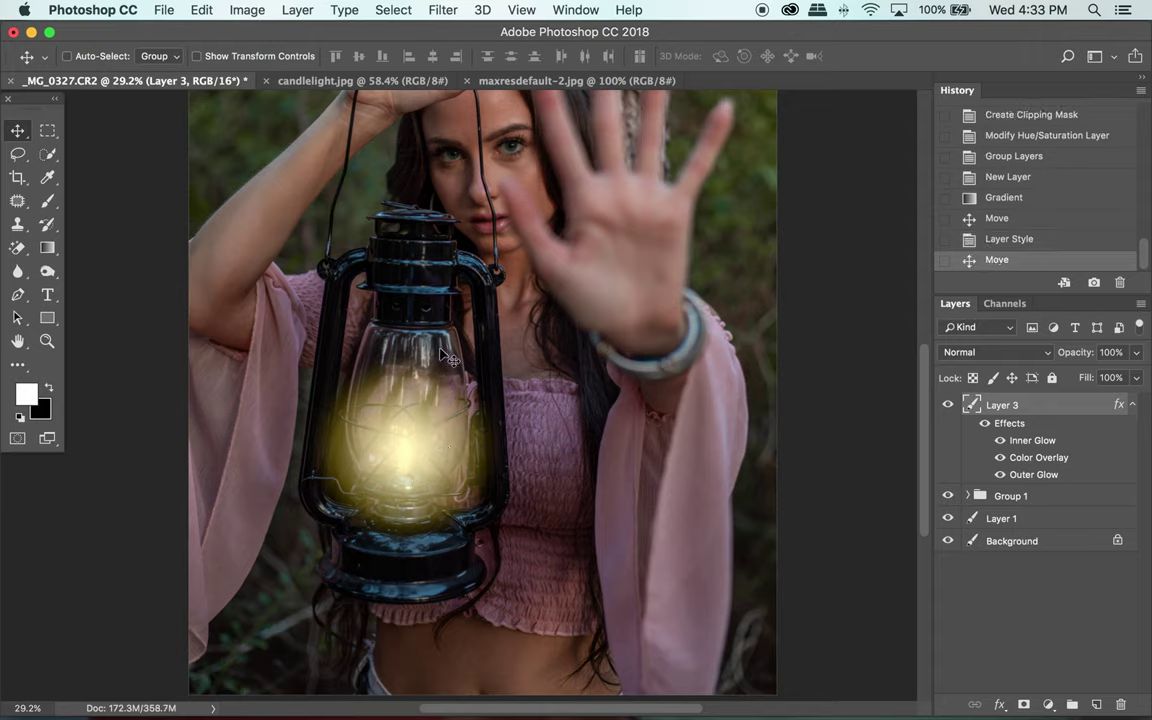
key("super+t")
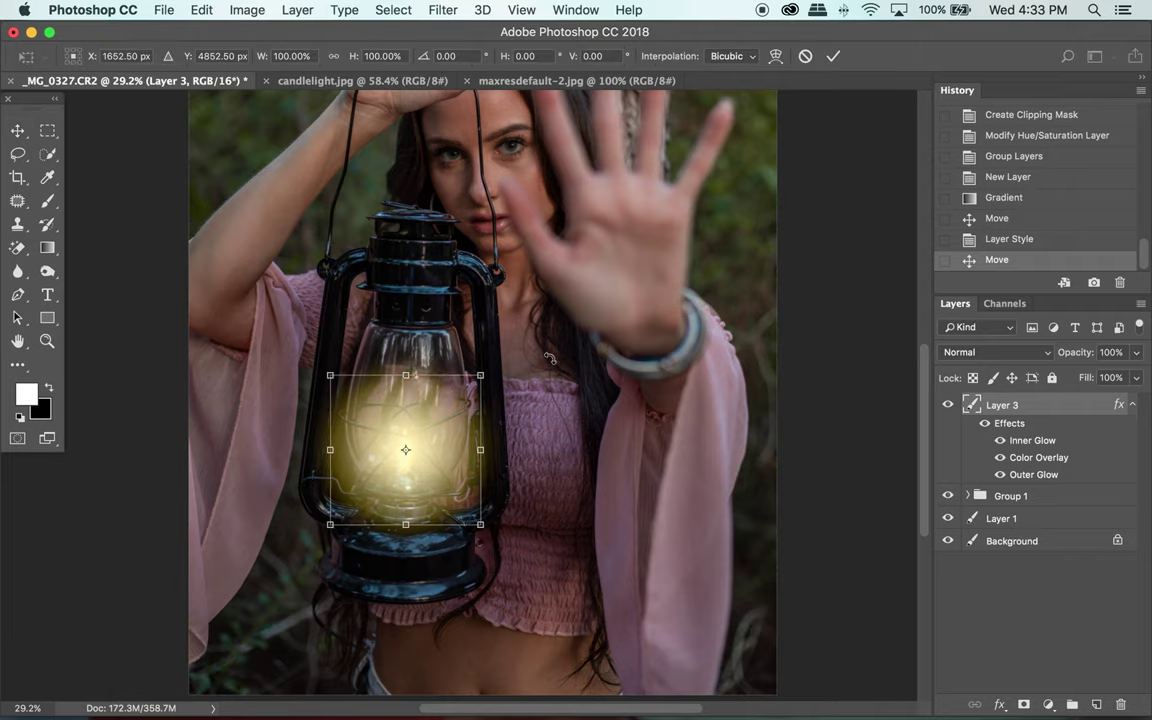
left_click_drag(406, 372, 406, 326)
left_click_drag(423, 459, 424, 461)
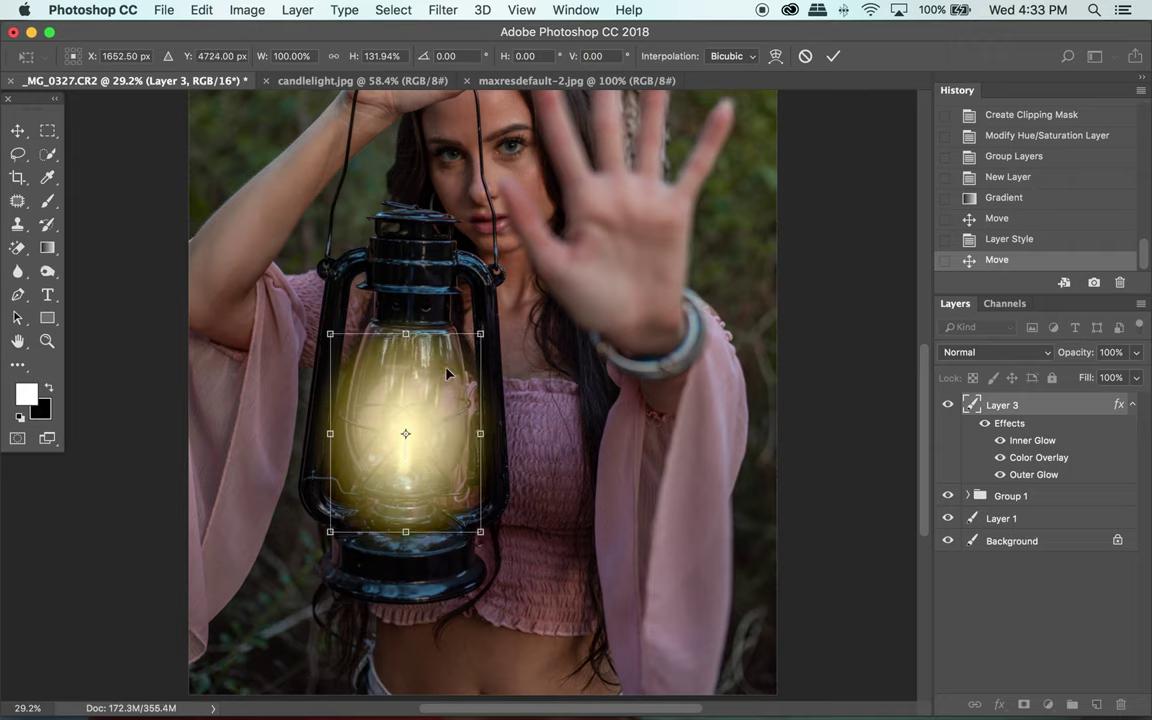
key("Return")
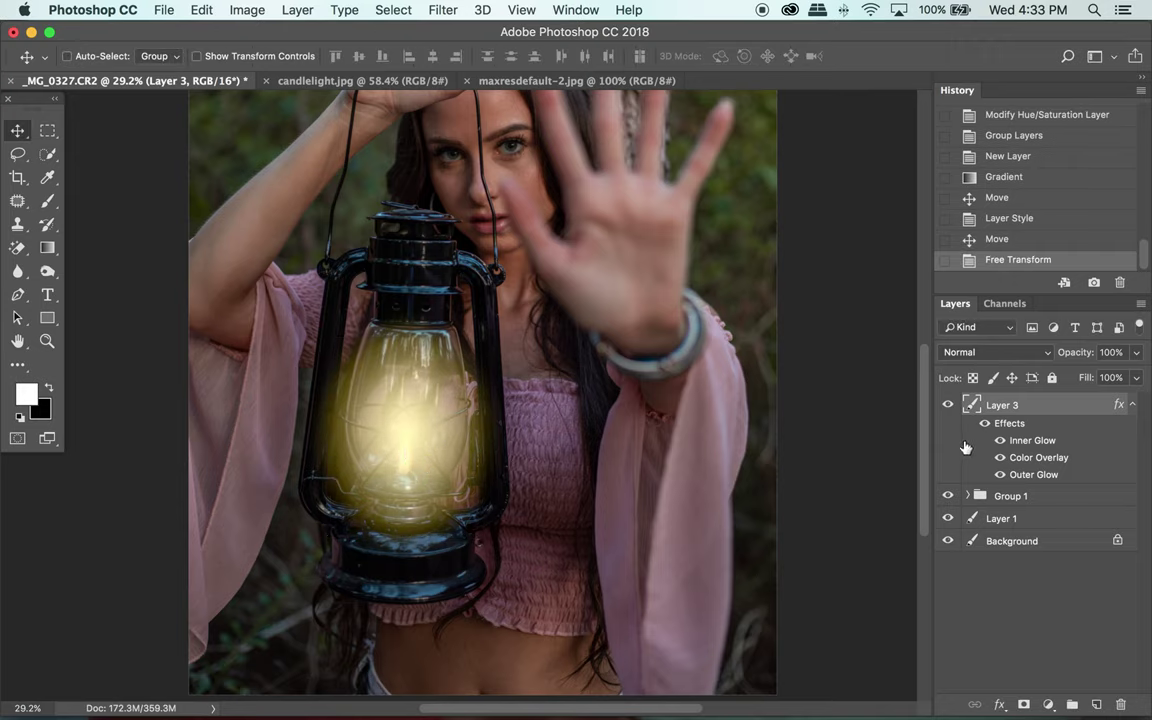
- Compare the lantern with and without Layer 3, and lower the layer's opacity to 91%
left_click(948, 405)
left_click(948, 405)
left_click(948, 405)
left_click(948, 405)
left_click(948, 405)
left_click(948, 405)
left_click(1137, 353)
mouse_move(1136, 372)
left_mouse_down()
mouse_move(1116, 375)
mouse_move(1130, 378)
left_mouse_up()
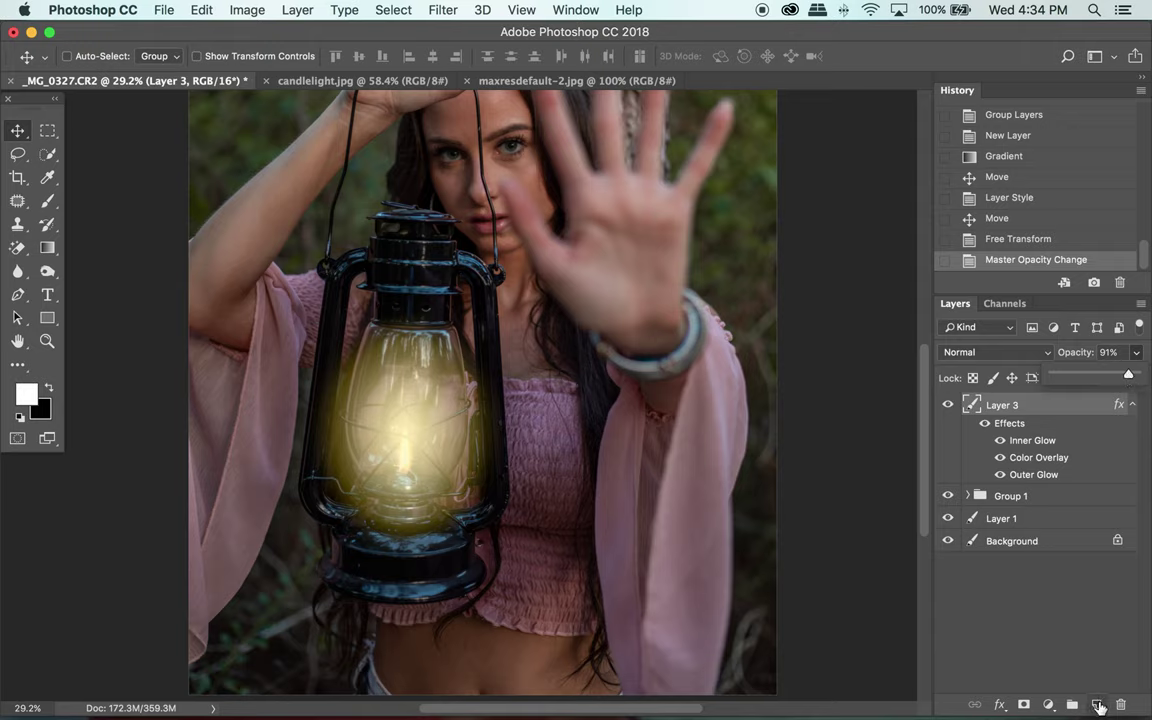
- Add a new layer above Layer 3 and draw a small white radial gradient over the lantern glass
left_click(1097, 705)
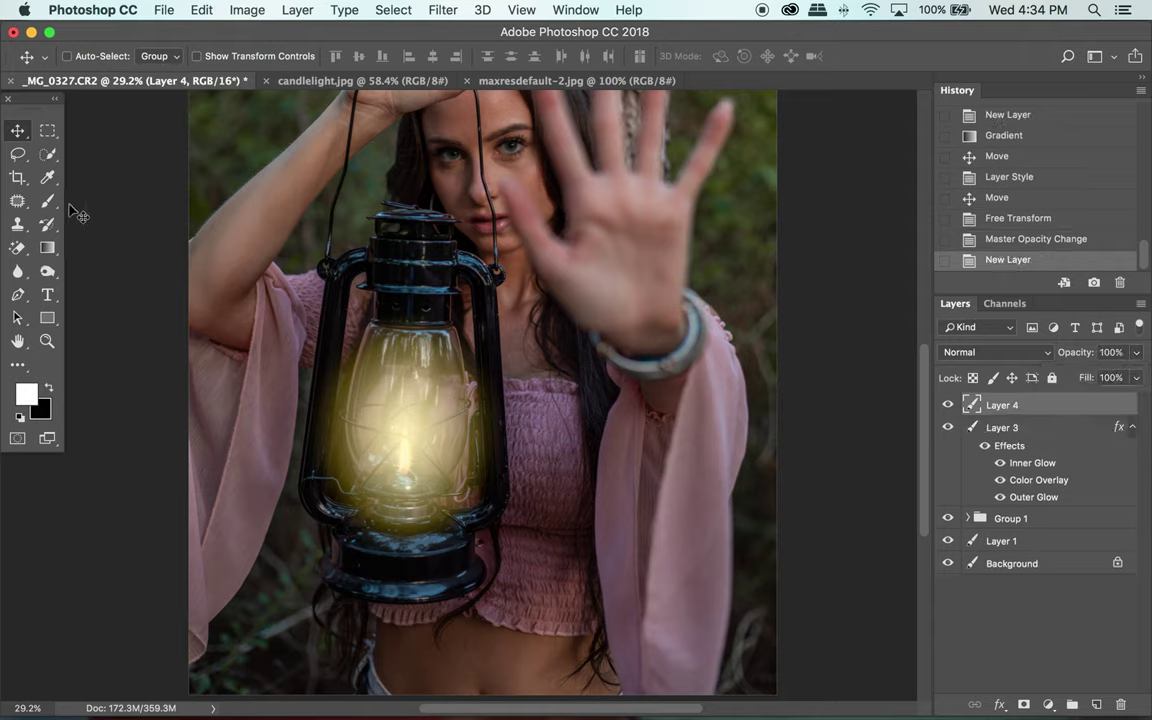
left_click(47, 250)
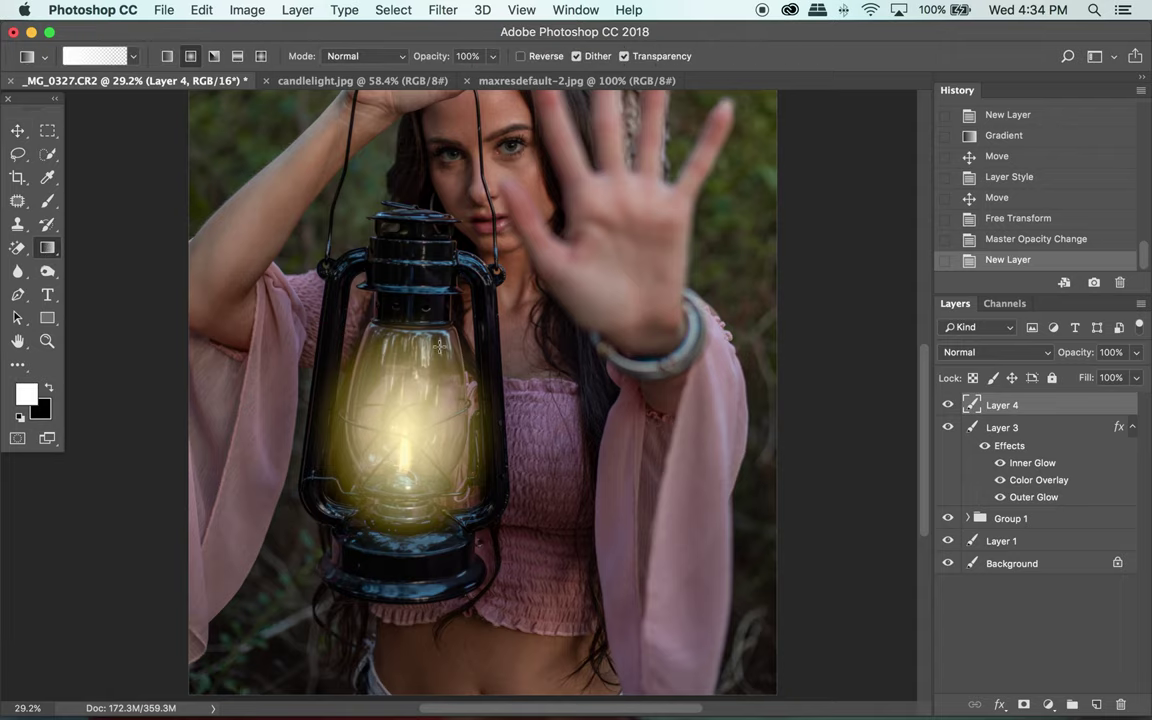
scroll(440, 347, "down", 5)
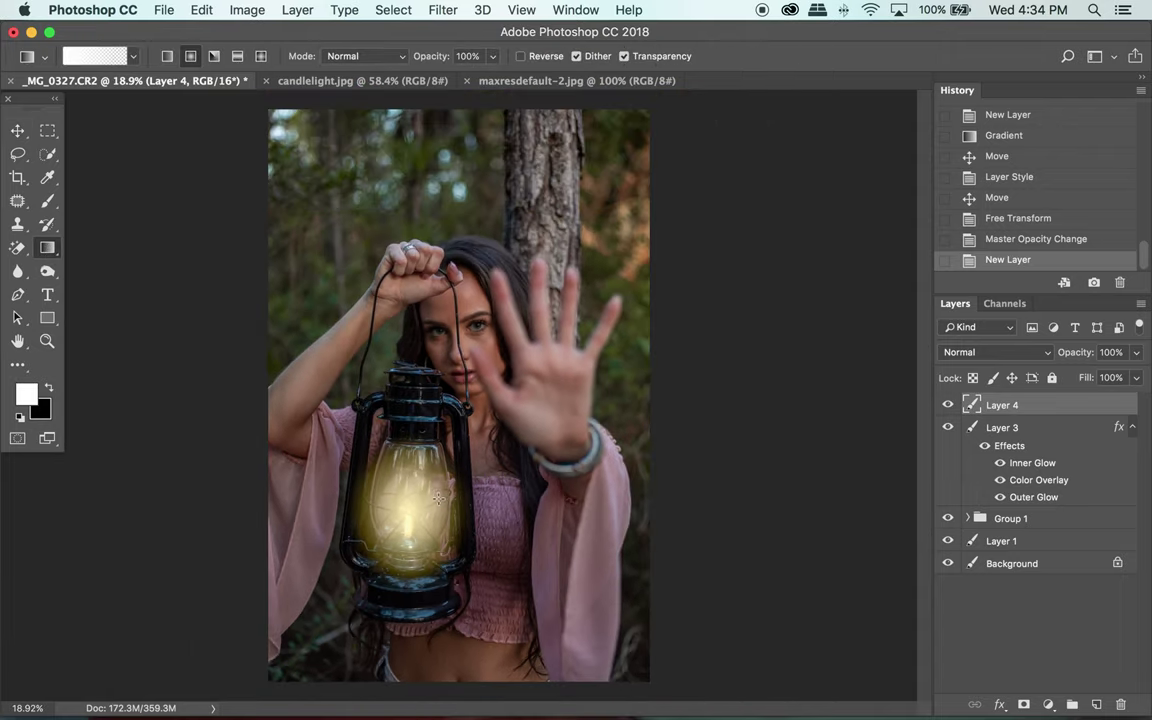
left_click_drag(432, 503, 480, 407)
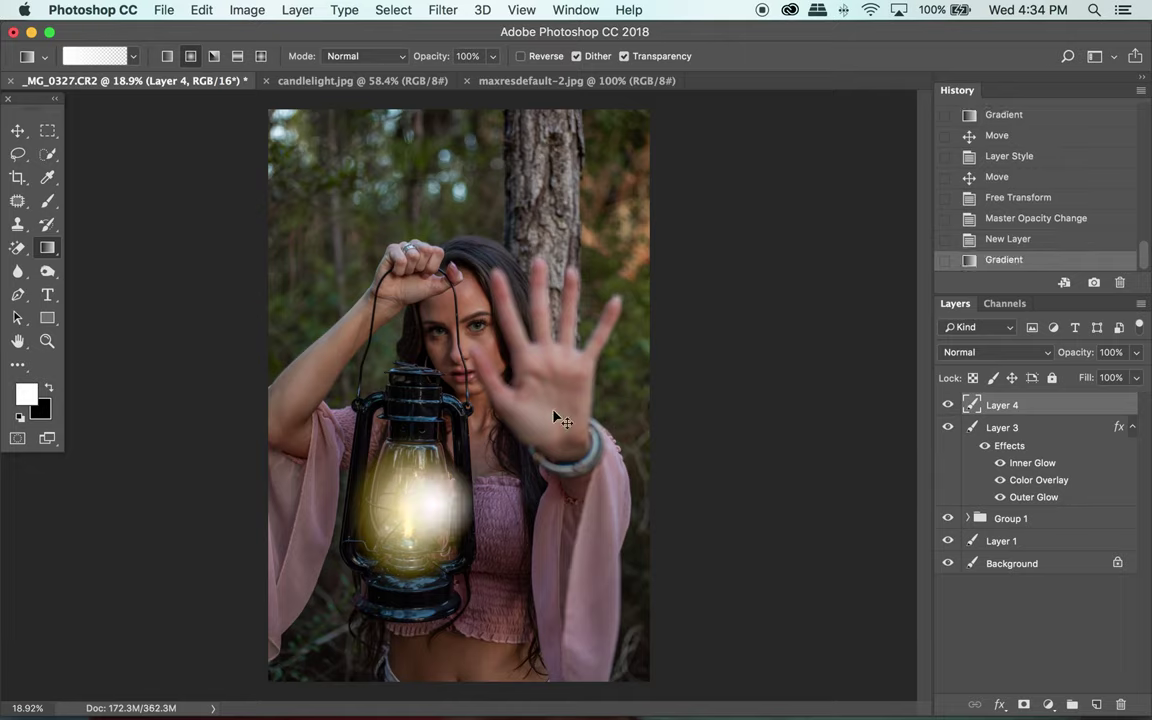
- Enlarge the new gradient to about 245% width and 240% height and centre it over the lantern glass
key("super+t")
left_click_drag(478, 460, 604, 340)
left_click_drag(531, 438, 447, 468)
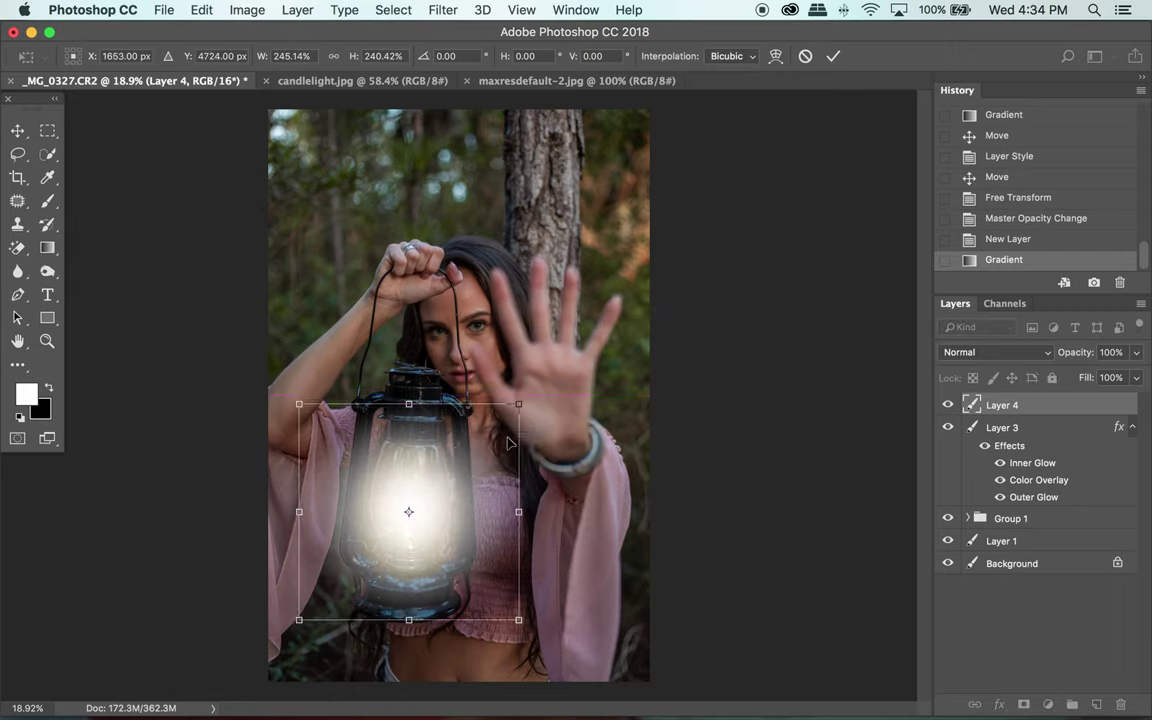
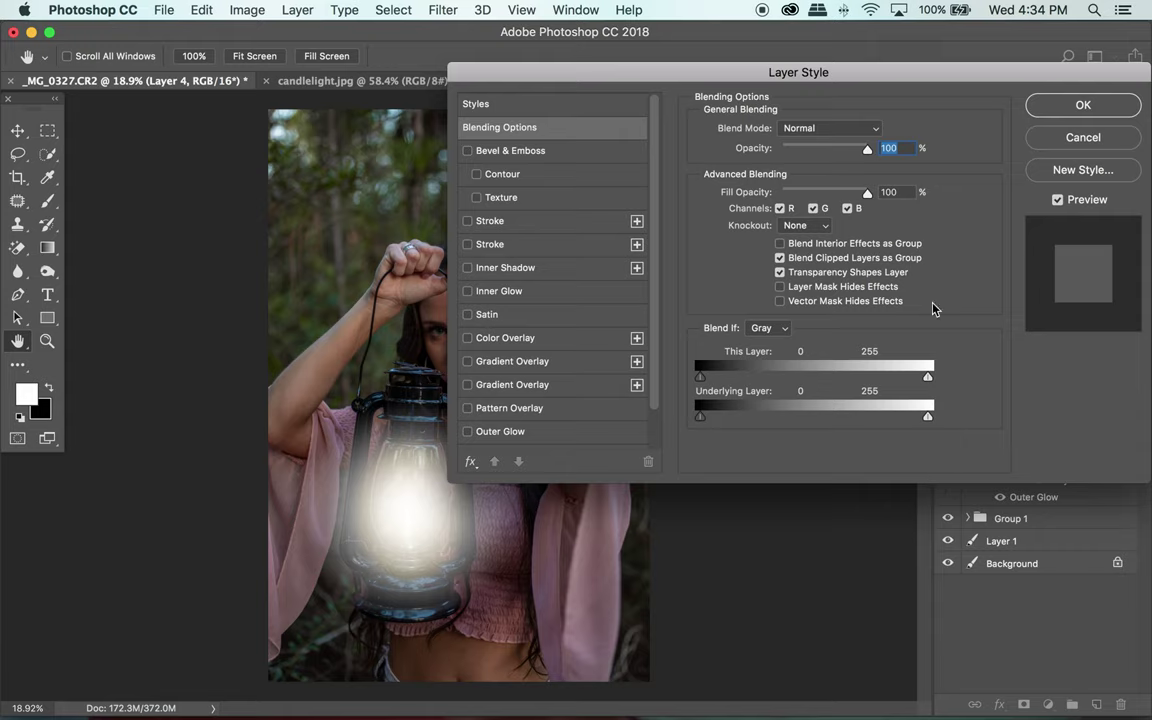
- Enable Outer Glow on Layer 4 with the lantern in view and set its colour to a pale, creamy yellow
left_click_drag(560, 70, 649, 79)
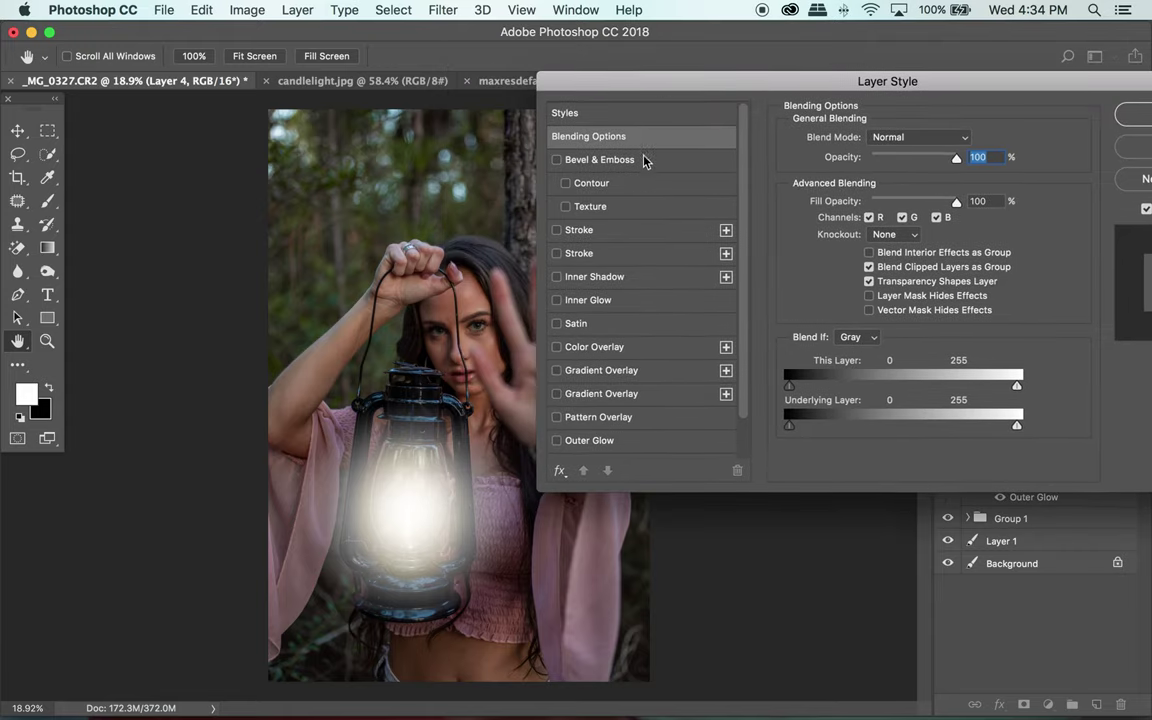
left_click(600, 442)
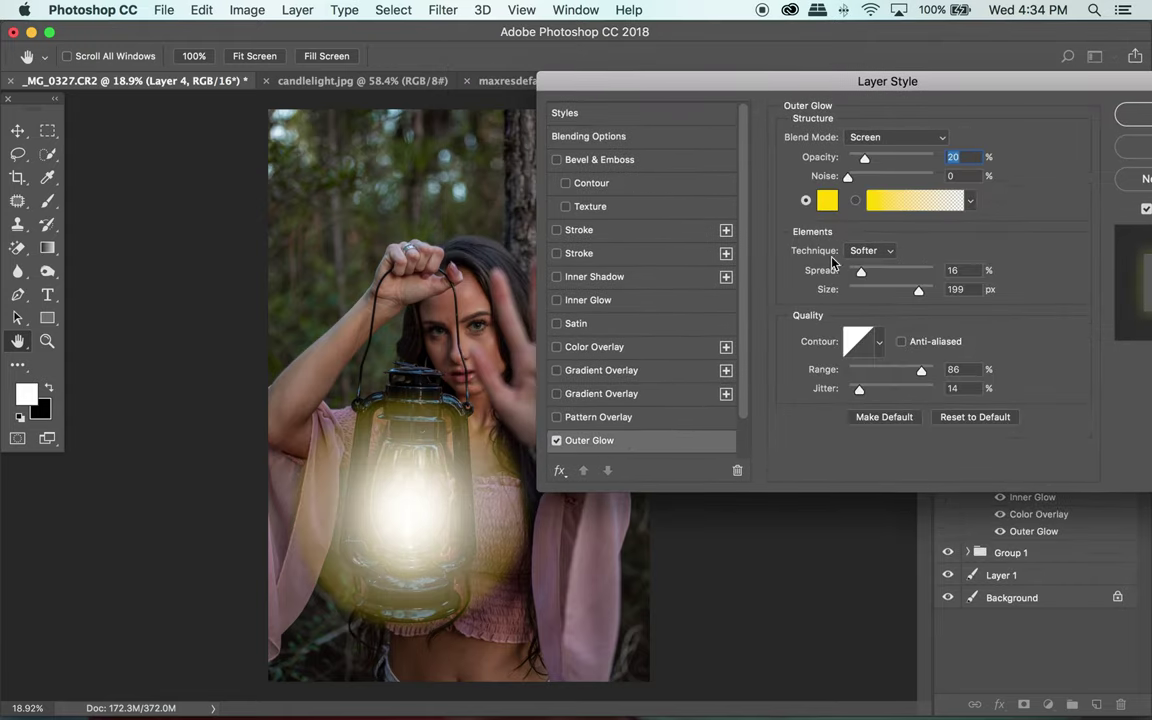
left_click(827, 202)
left_click(744, 164)
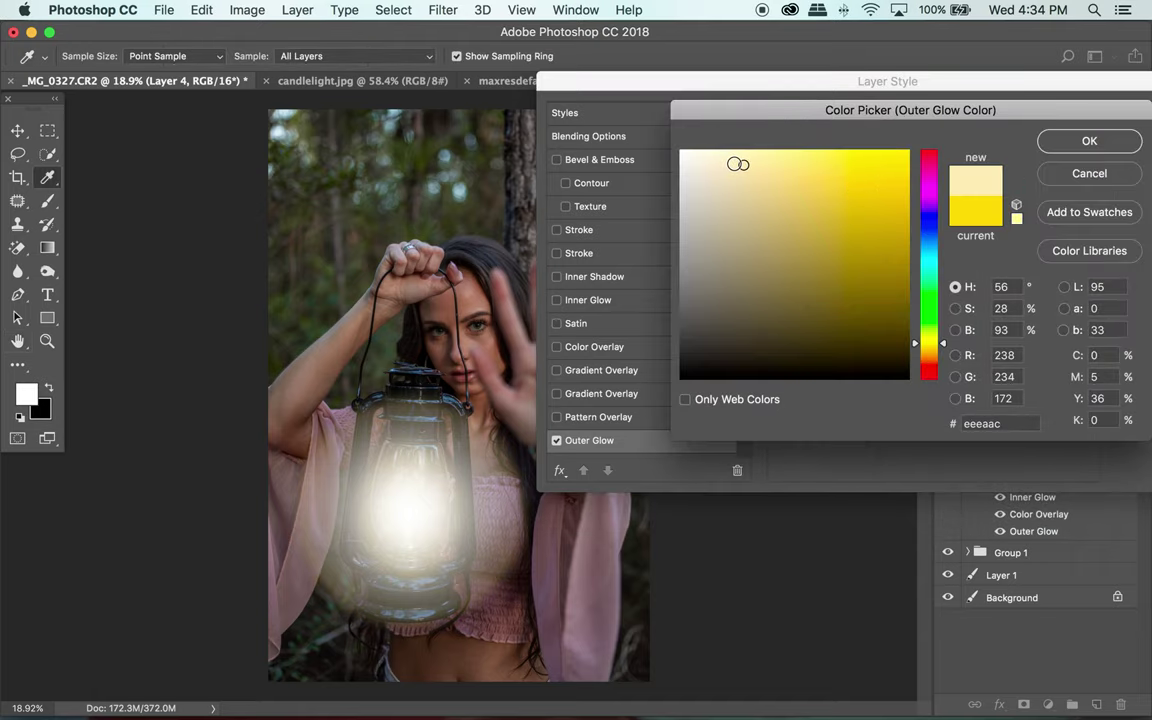
left_click(748, 171)
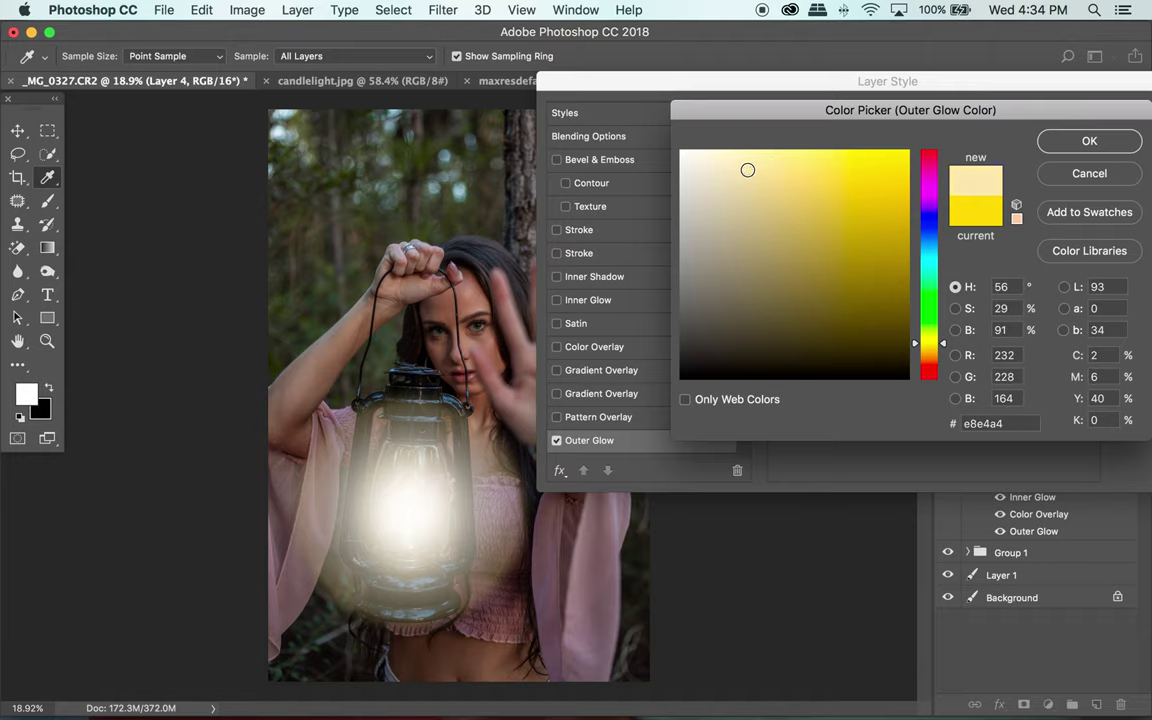
left_click(1089, 141)
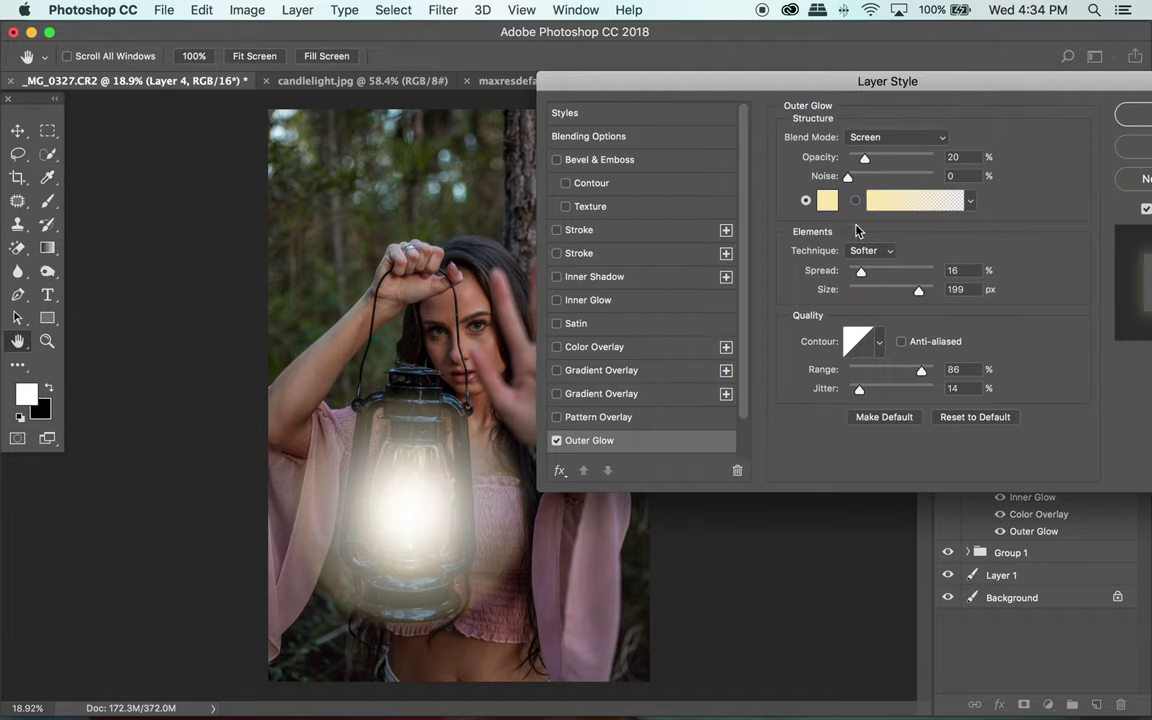
- Set Layer 4's Outer Glow spread to 0% and range to 61%, and reduce its size
mouse_move(861, 271)
left_mouse_down()
mouse_move(901, 272)
mouse_move(848, 276)
left_mouse_up()
mouse_move(911, 376)
left_mouse_down()
mouse_move(873, 373)
mouse_move(897, 371)
left_mouse_up()
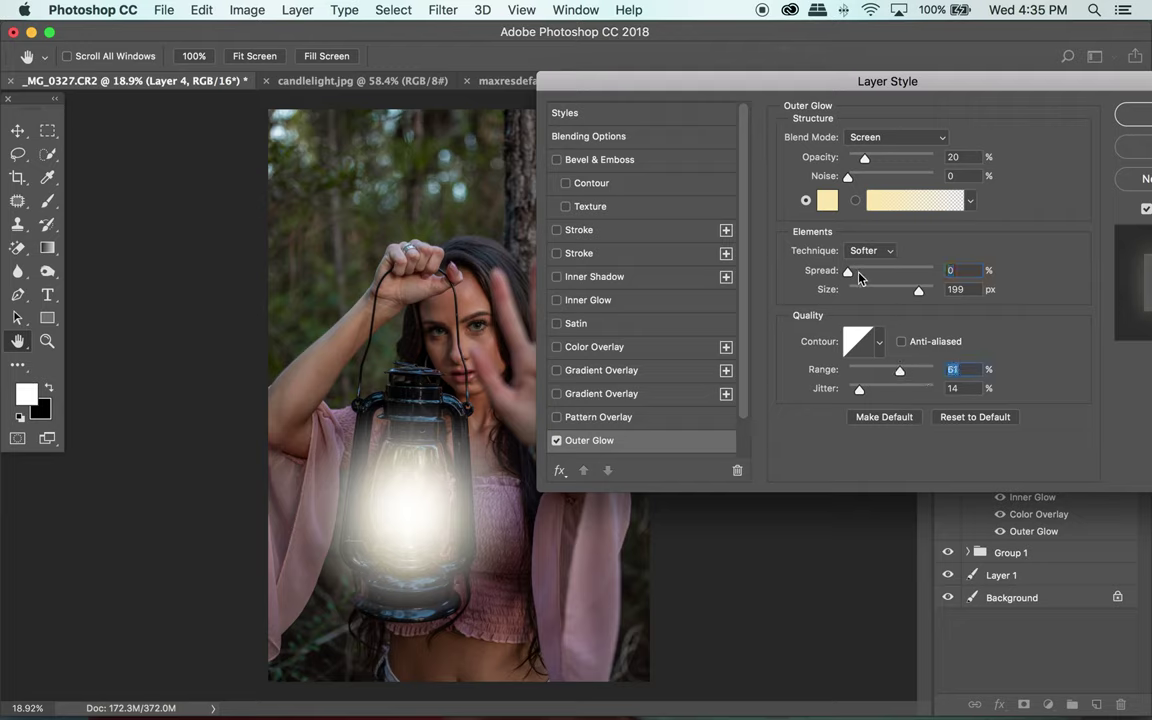
left_click(905, 290)
- Enable Inner Glow and Color Overlay on Layer 4 and change the overlay colour to a softer, muted orange
left_click(598, 300)
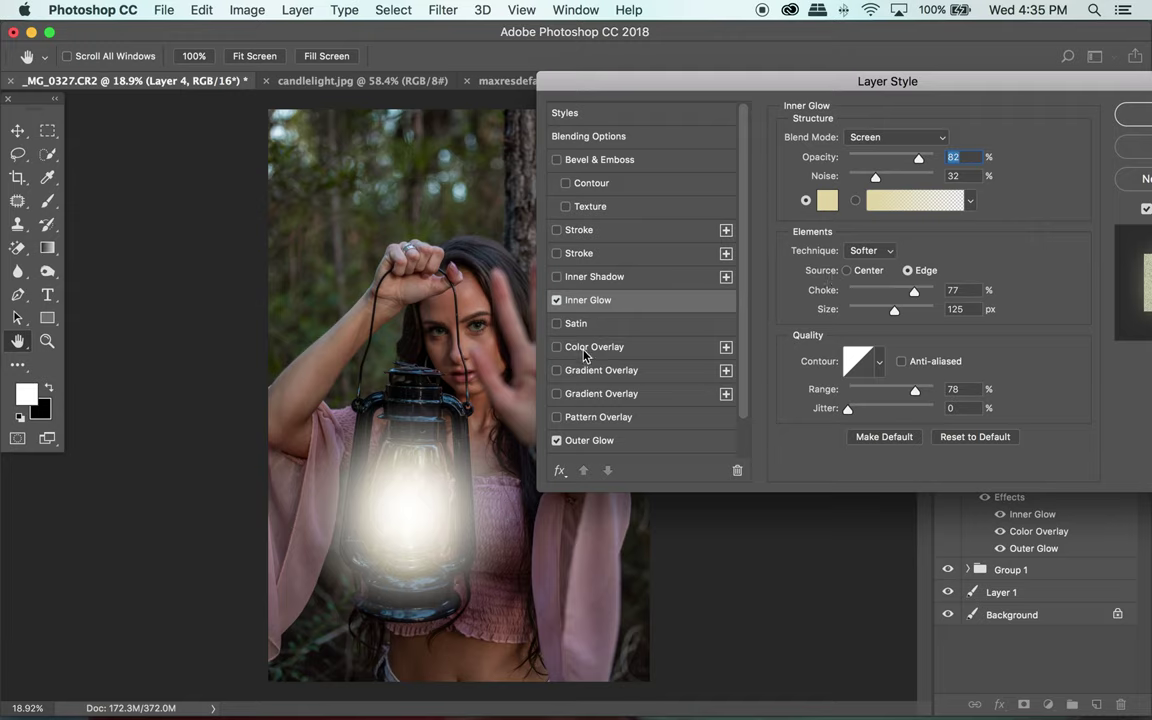
left_click(623, 350)
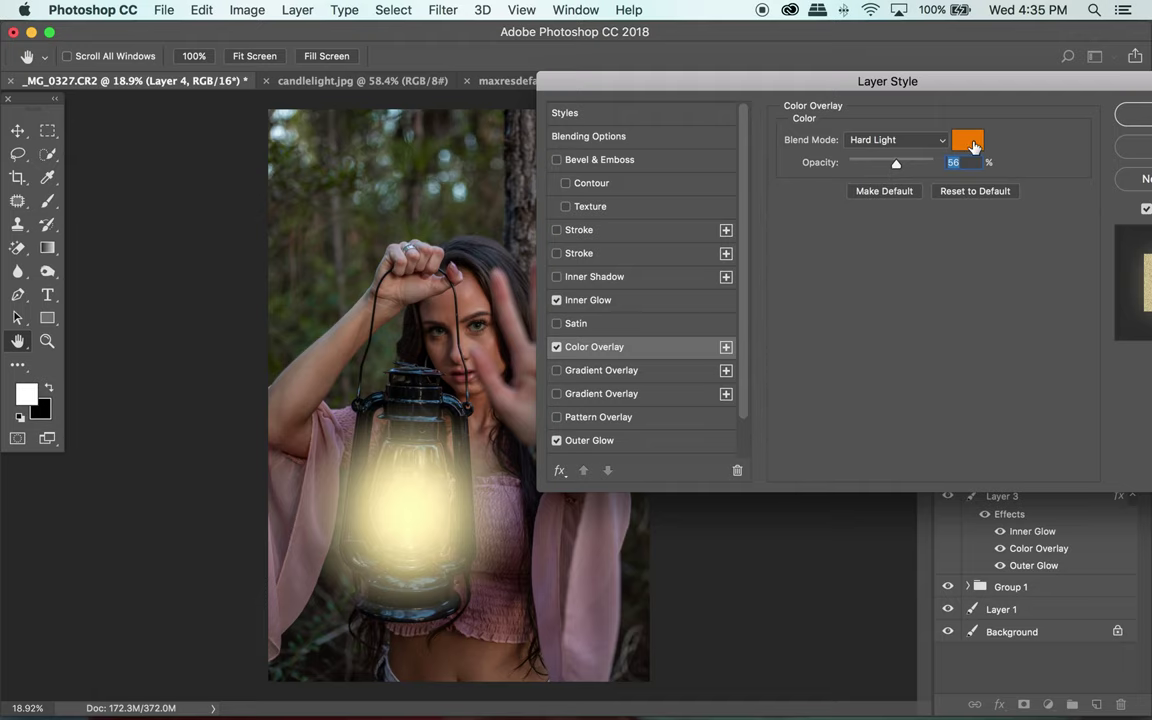
left_click(967, 140)
left_click(781, 187)
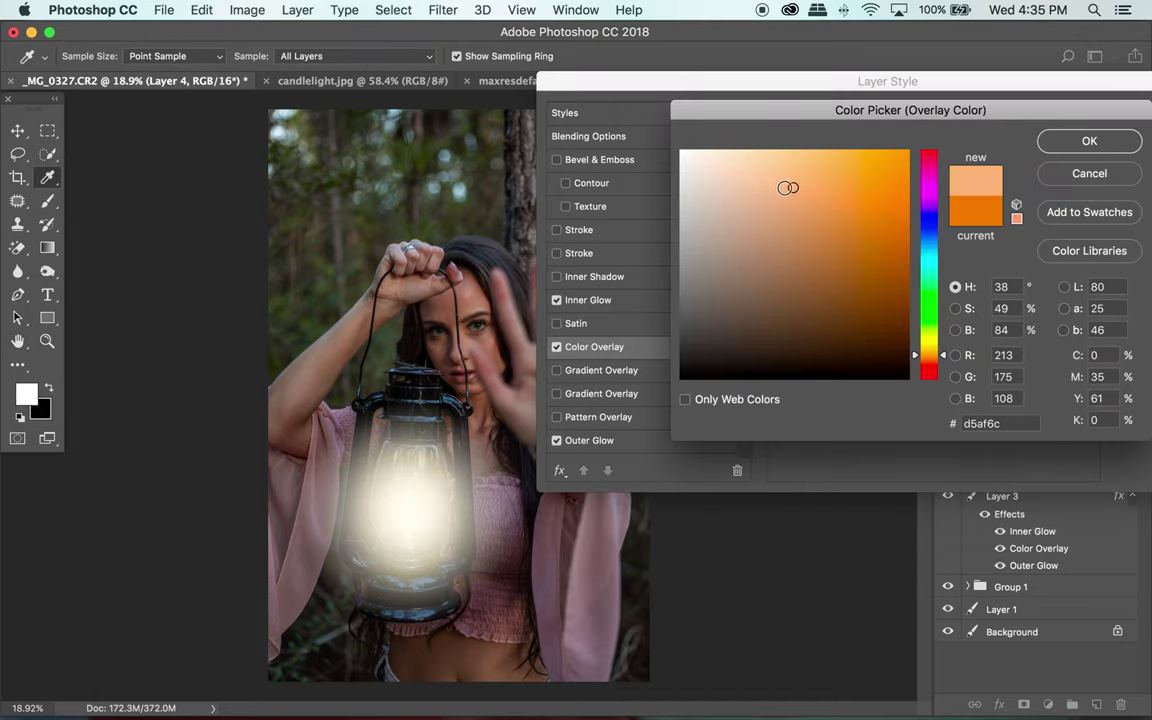
left_click(828, 183)
left_click(845, 212)
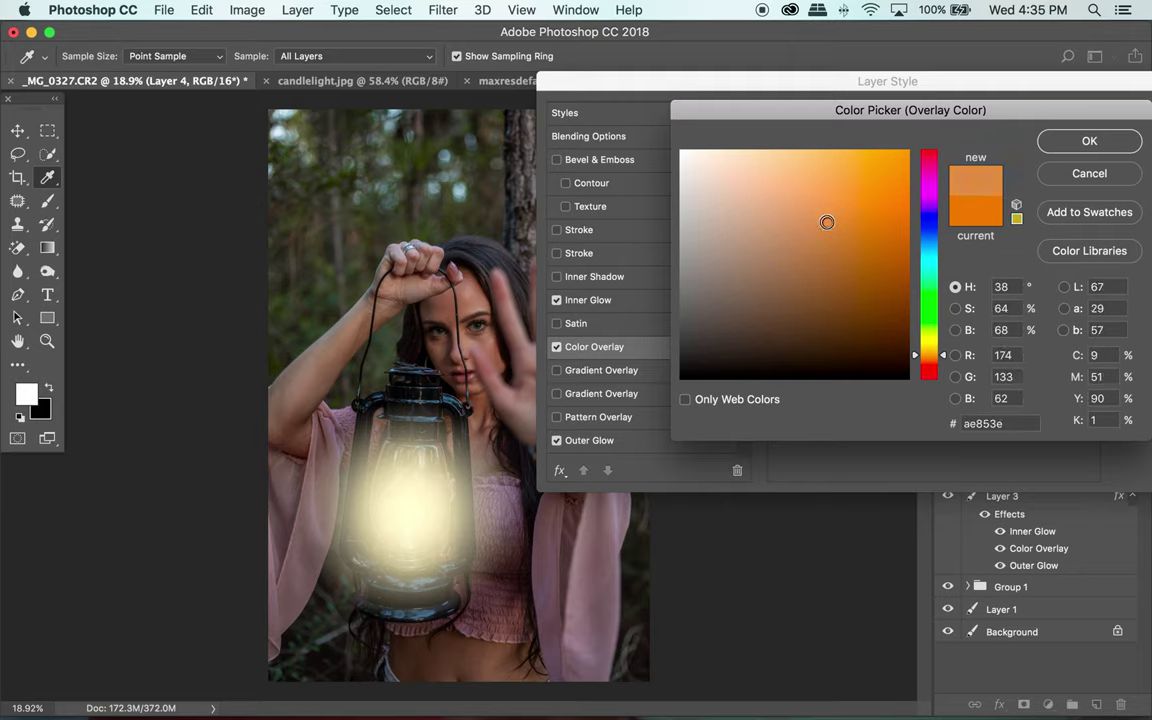
left_click(838, 216)
left_click(850, 222)
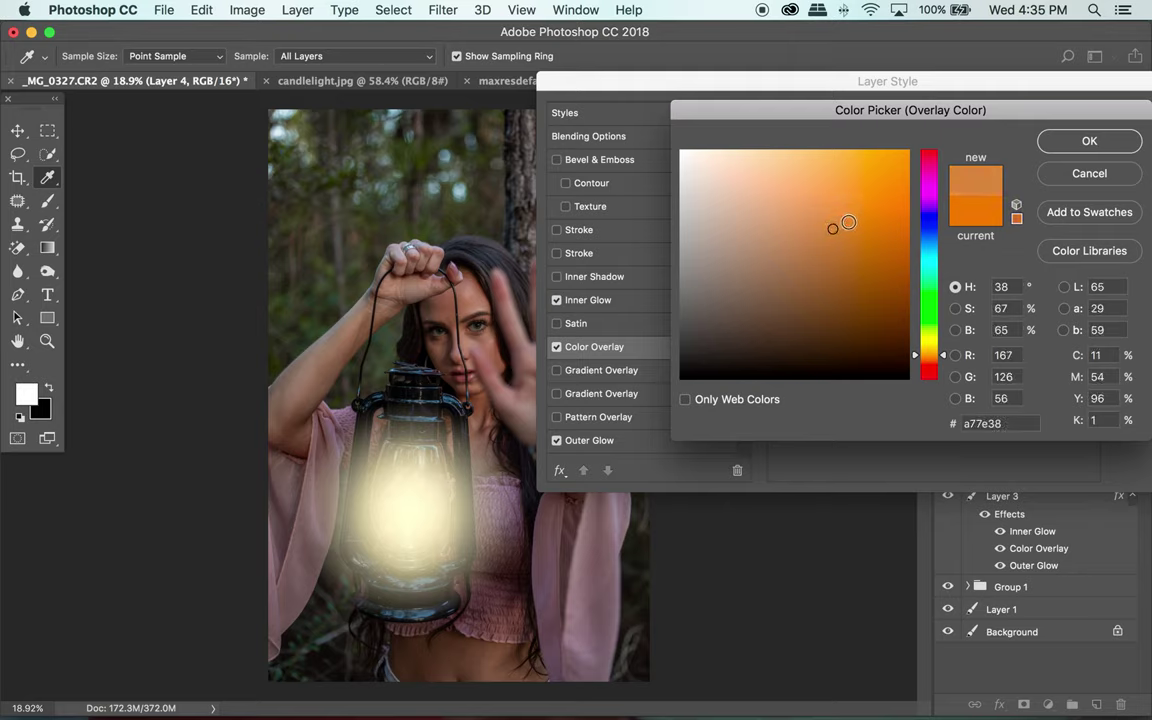
left_click(1086, 143)
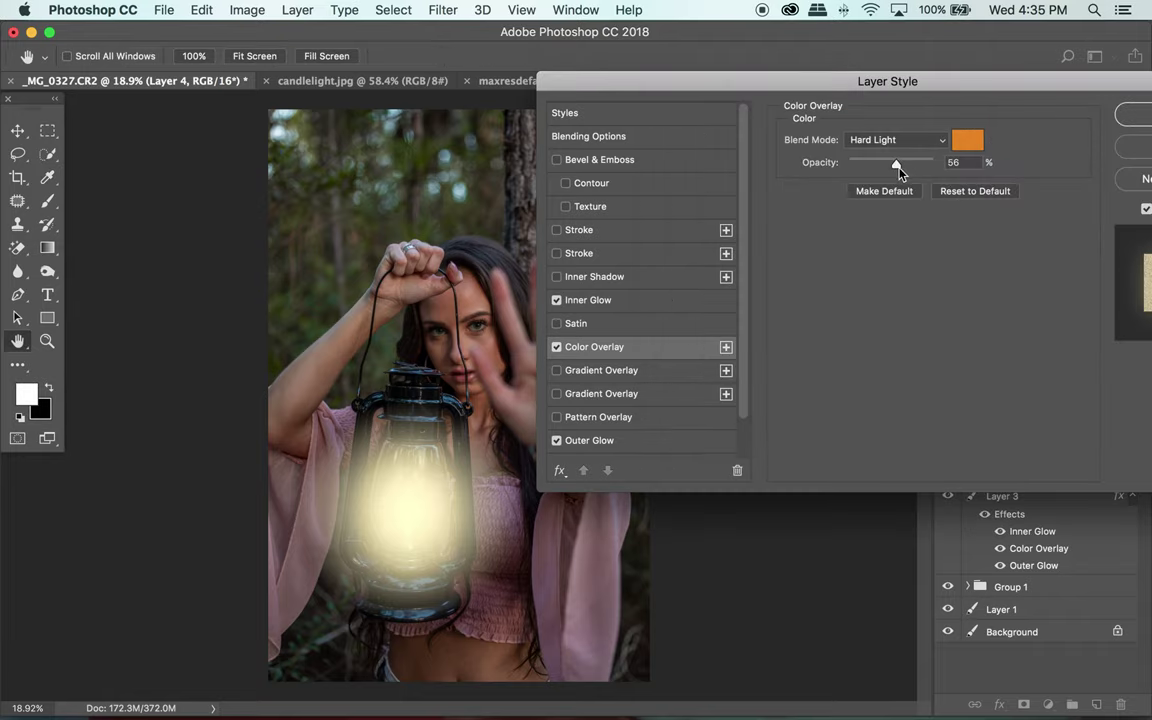
- Set Layer 4's Color Overlay opacity to 57% and apply the layer style
mouse_move(912, 167)
left_mouse_down()
mouse_move(882, 167)
mouse_move(901, 166)
left_mouse_up()
left_click_drag(907, 83, 846, 85)
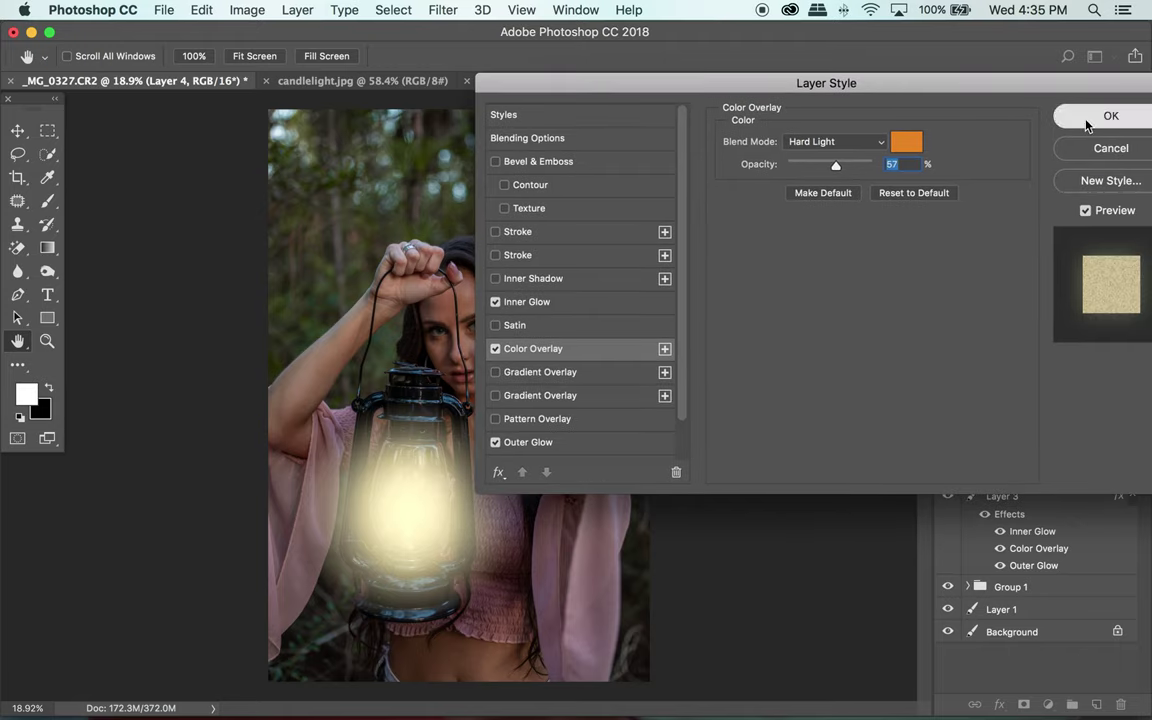
left_click(1088, 119)
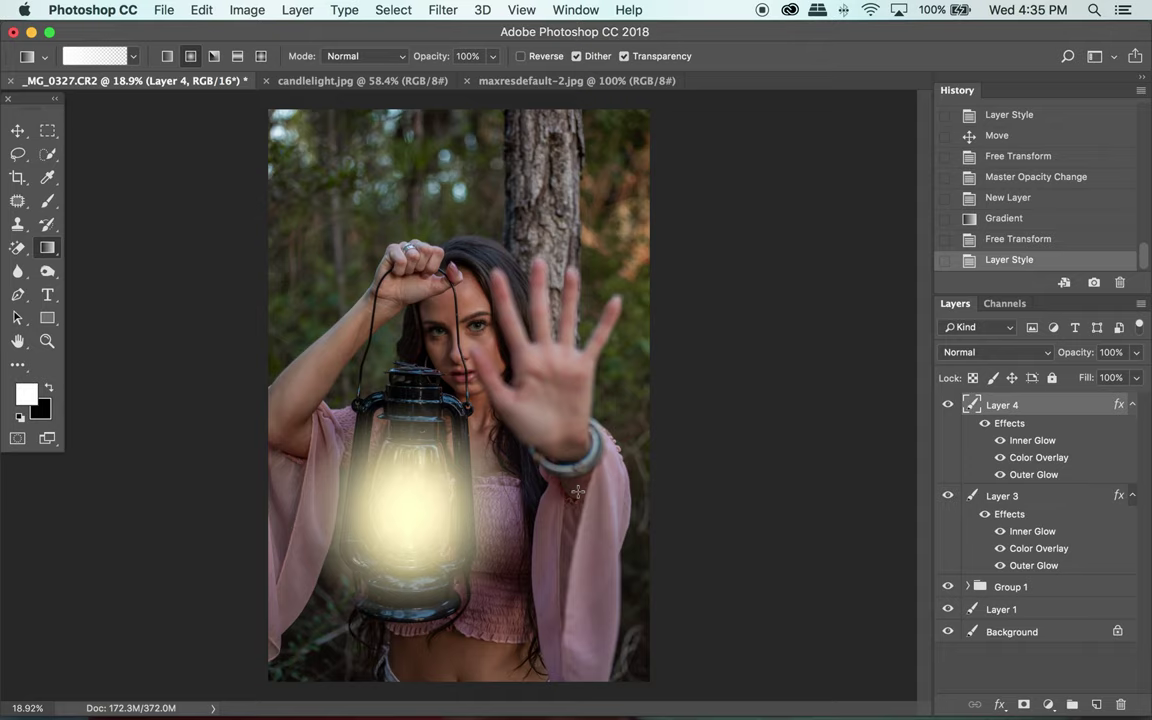
- Scale Layer 4's glow to about 130% width and 121% height around the lantern
key("super+t")
left_click_drag(520, 403, 578, 355)
left_click_drag(428, 410, 420, 572)
left_click_drag(556, 496, 571, 470)
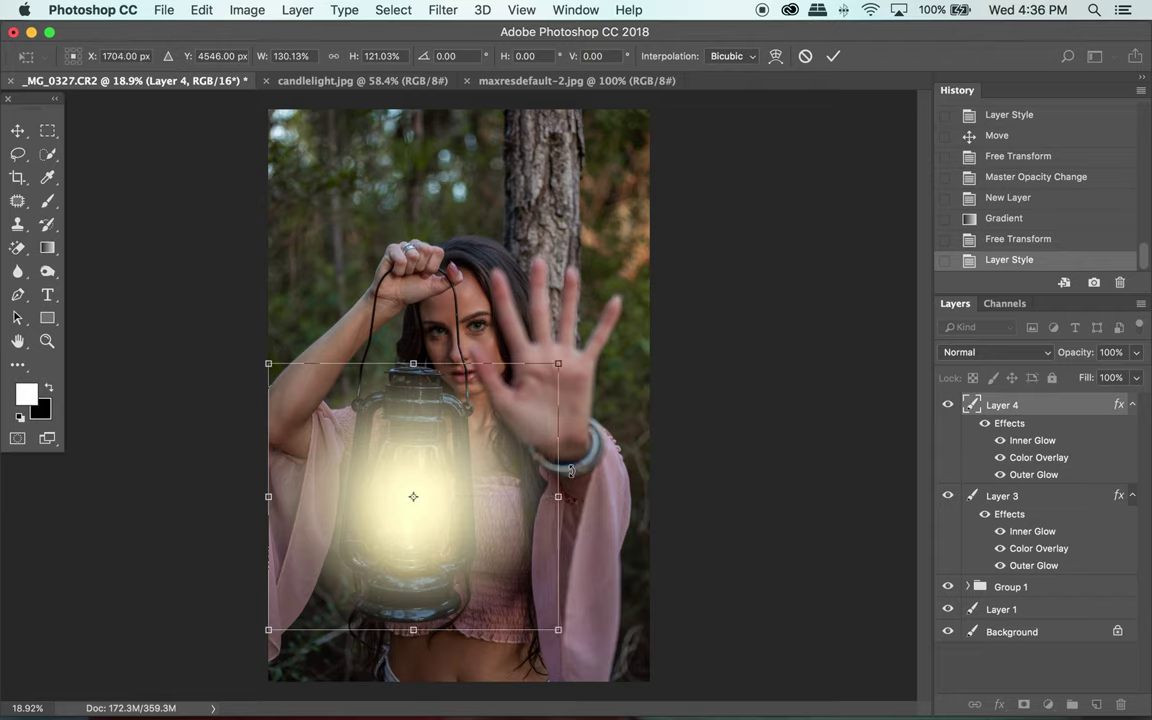
key("Return")
key("g")
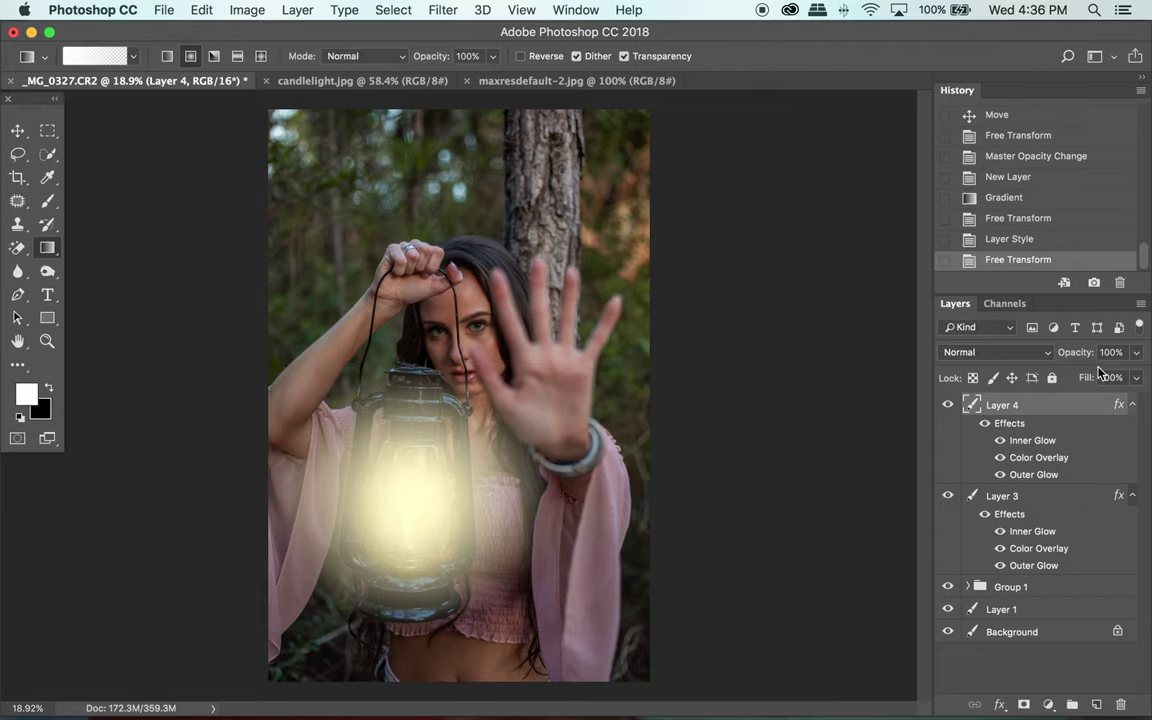
- Lower Layer 4's opacity to 84% and select Layer 3 together with it
left_click(1137, 353)
left_click_drag(1131, 378, 1123, 378)
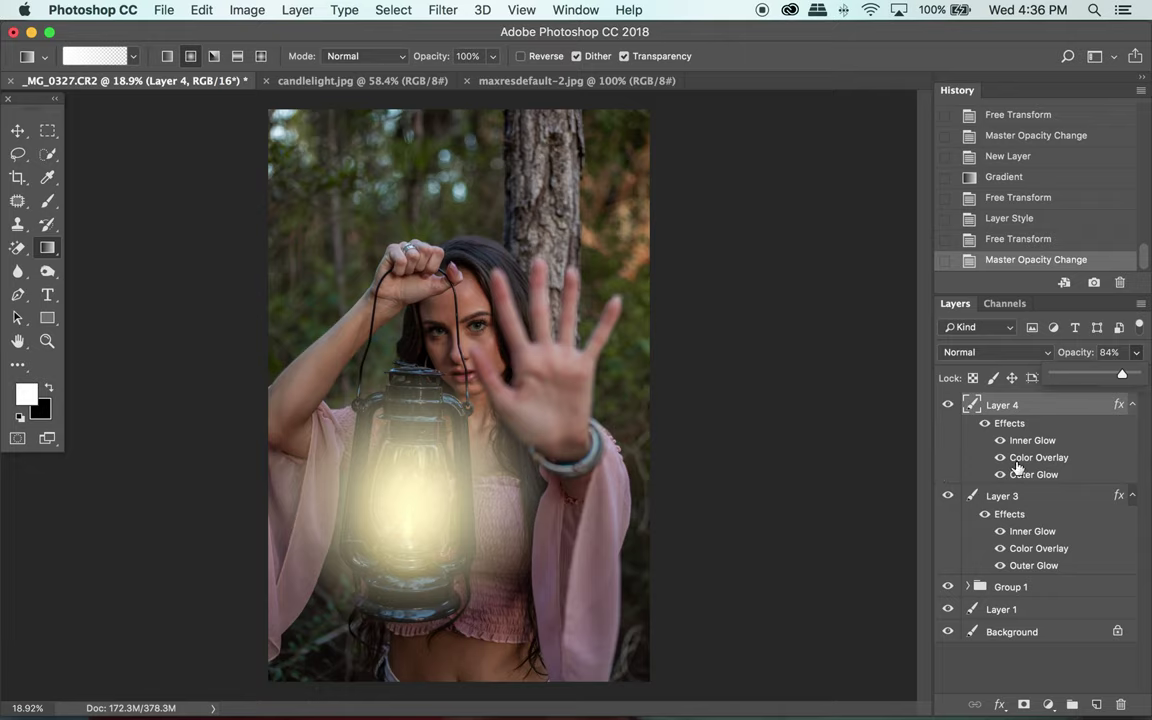
left_click(1067, 516, "shift")
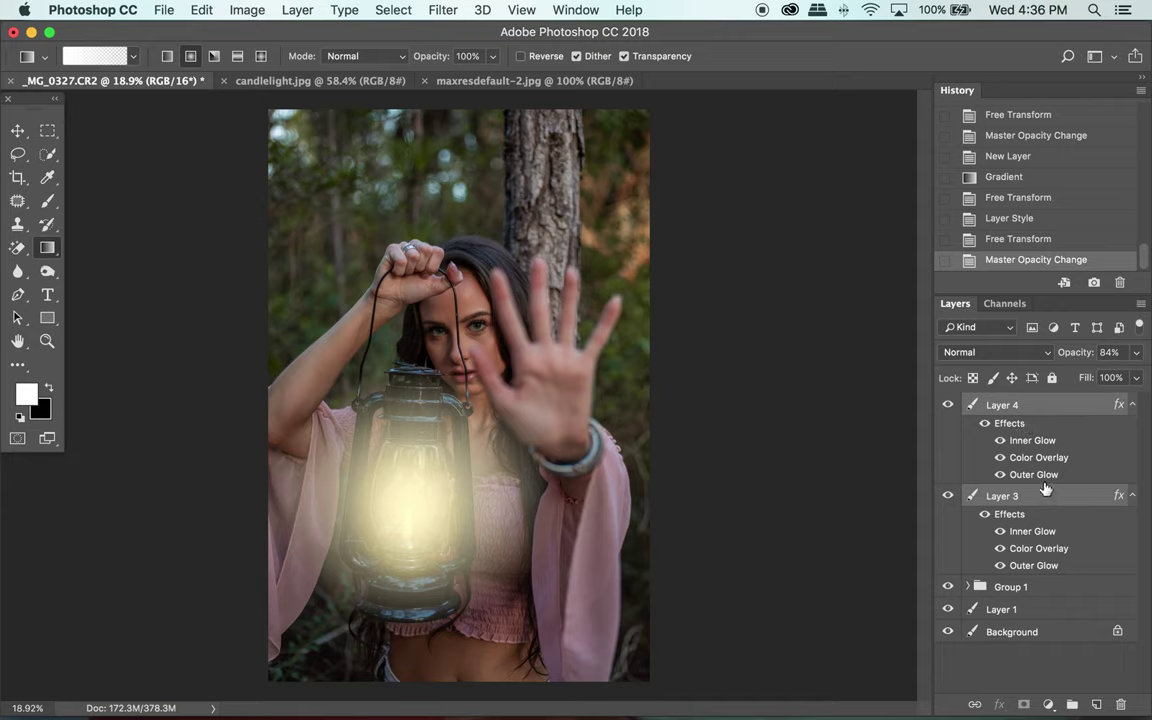
- Group Layer 4 and Layer 3, and toggle the visibility of Group 2 and Group 1 to compare the lantern glow
key("super+g")
left_click(947, 405)
left_click(947, 405)
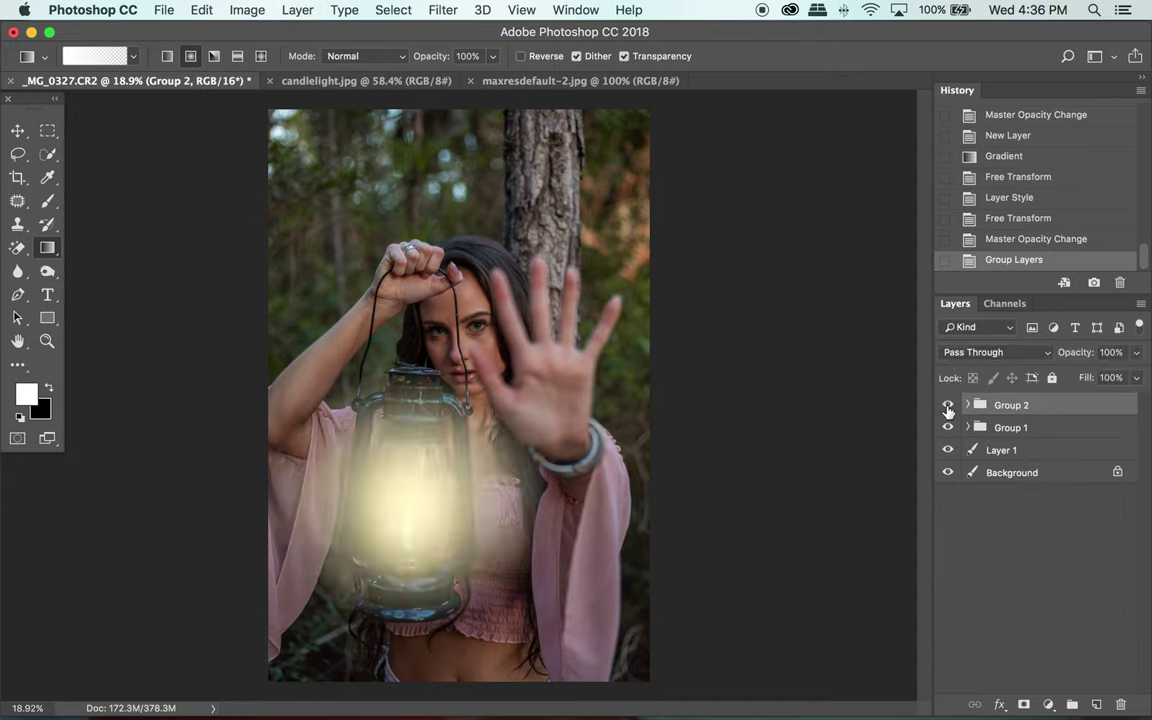
left_click(947, 405)
left_click(947, 405)
left_click(949, 427)
left_click(948, 427)
left_click(295, 352)
left_click(709, 271)
- Open the finished _MG_0327.jpg from the New Portfolio edits folder in Documents, examine its lantern glow, and close the image
mouse_move(783, 687)
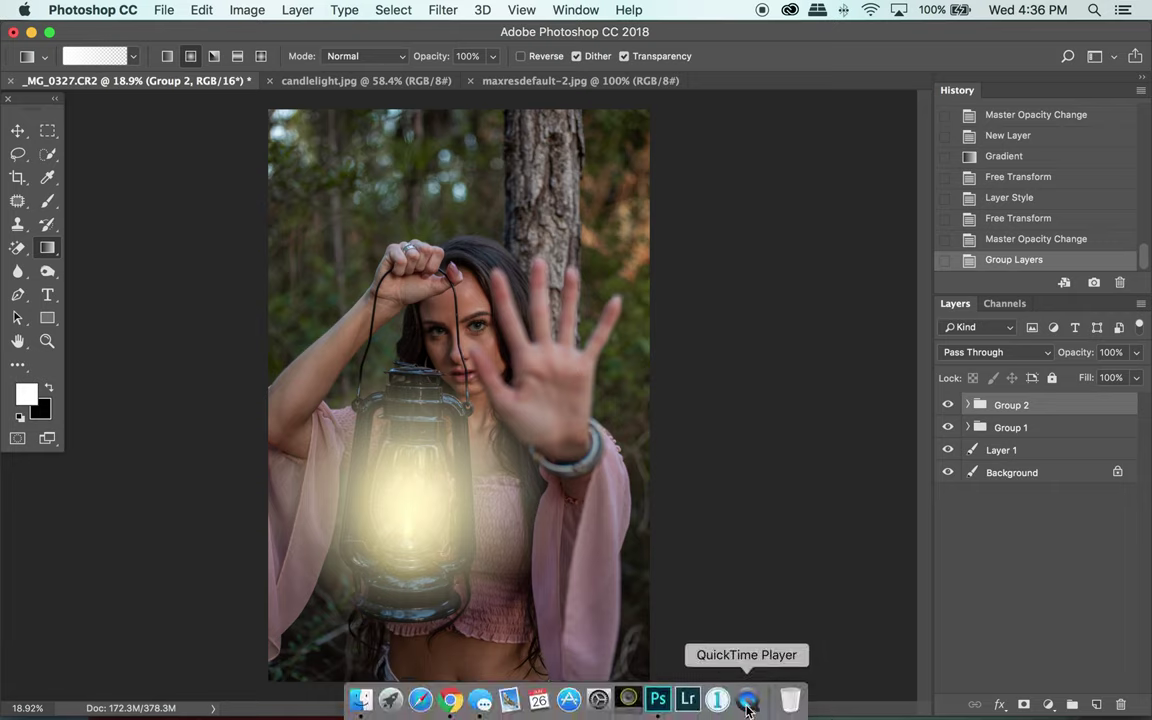
left_click(360, 703)
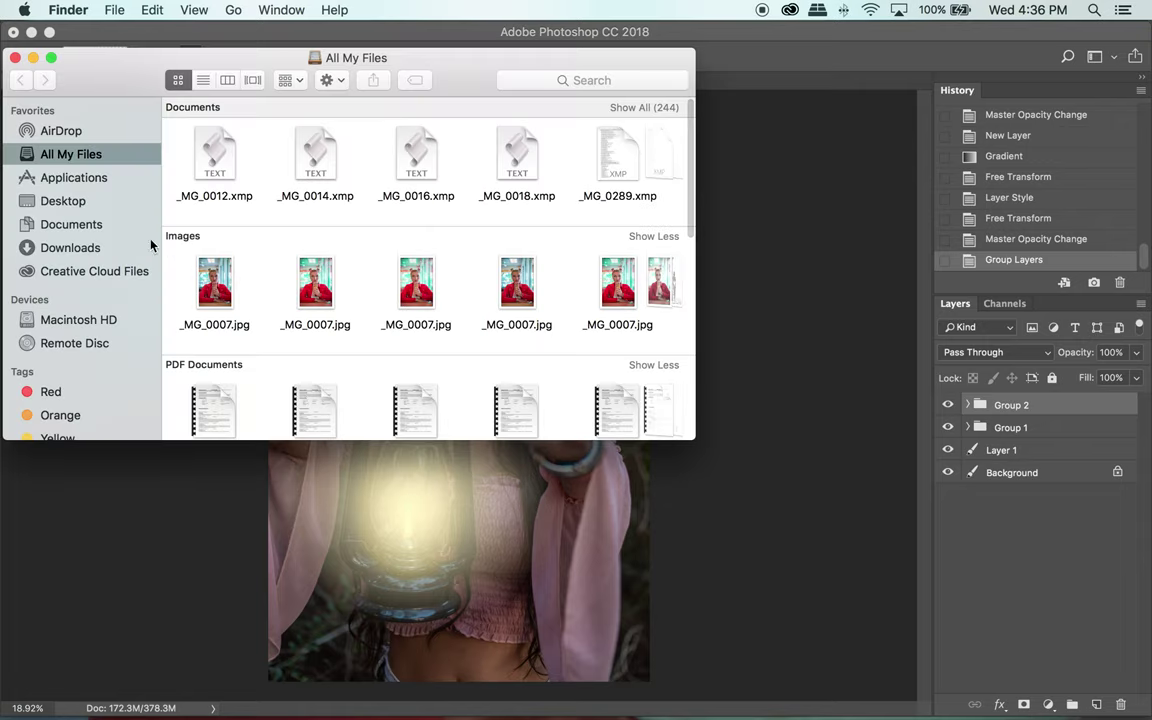
left_click(71, 224)
scroll(533, 285, "down", 5)
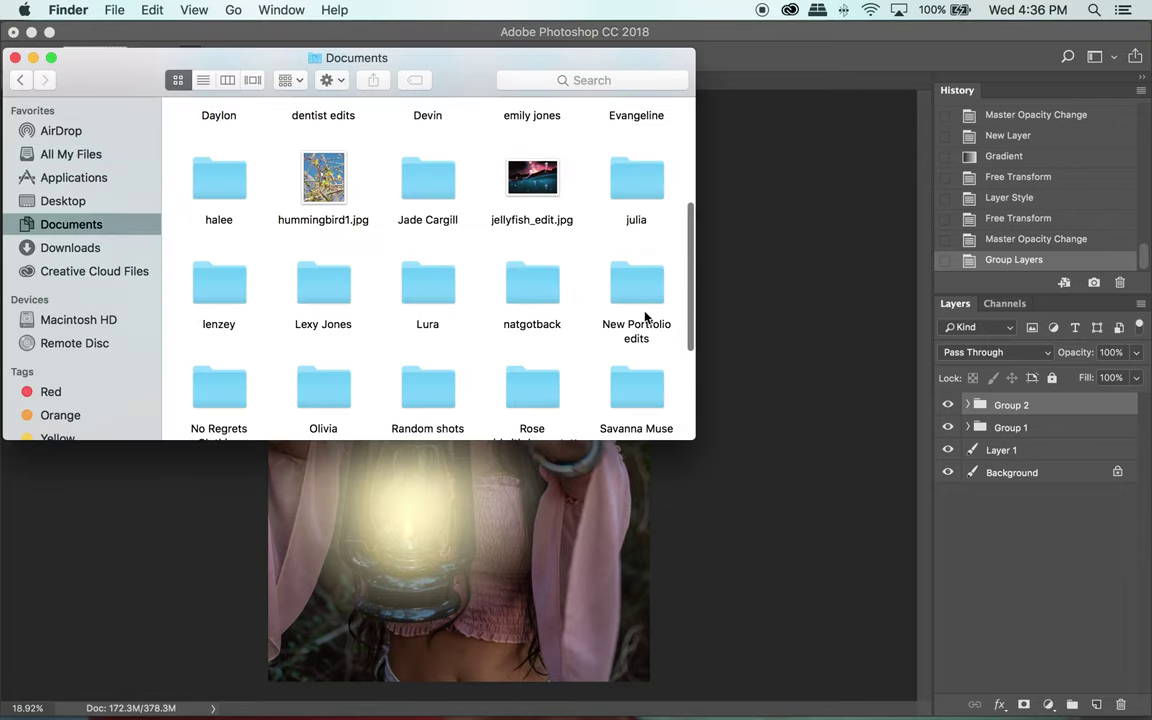
double_click(637, 295)
double_click(420, 245)
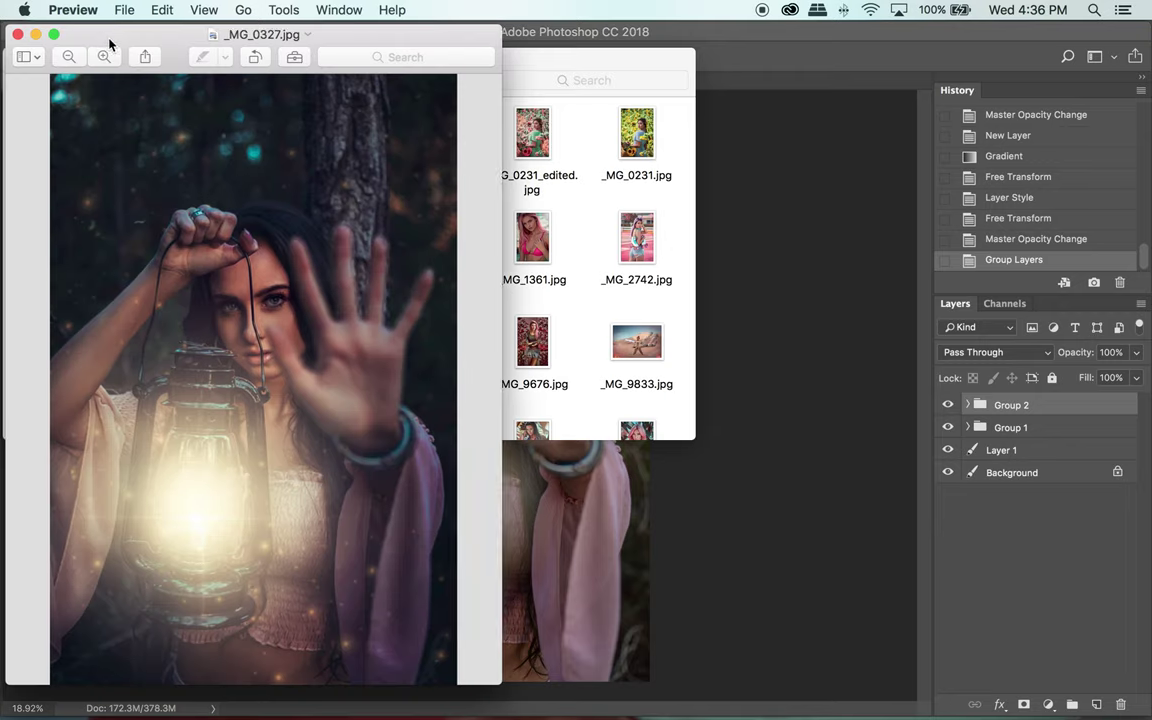
left_click_drag(110, 44, 351, 48)
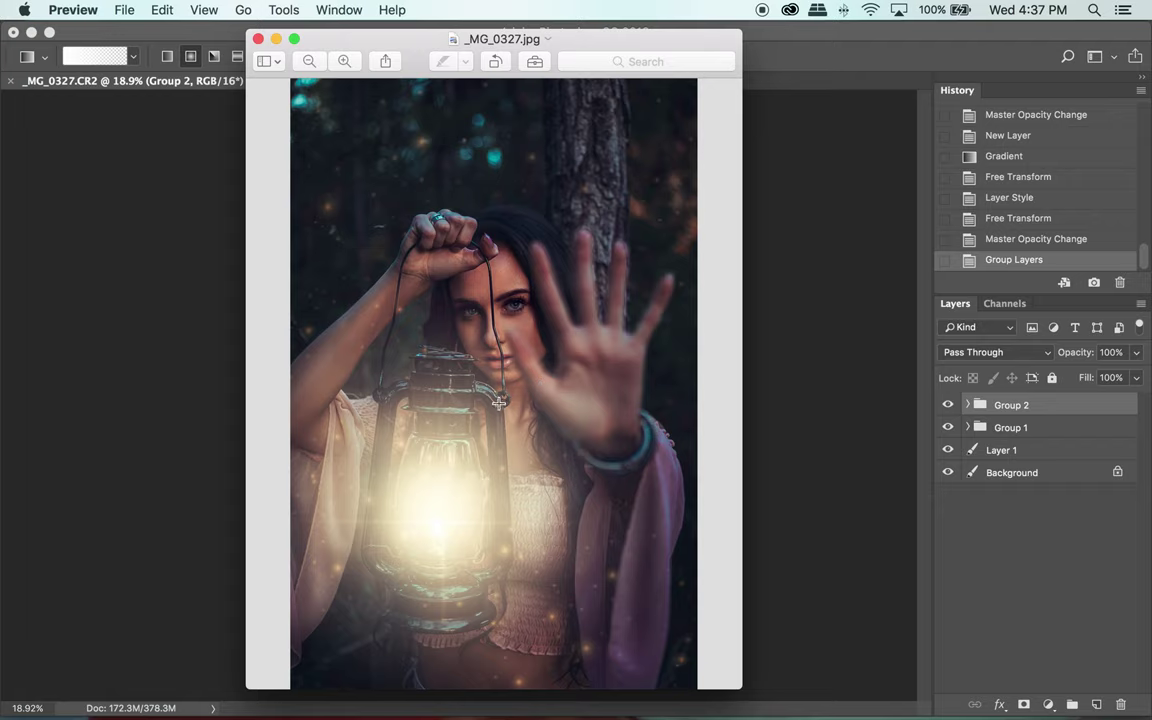
left_click(258, 39)
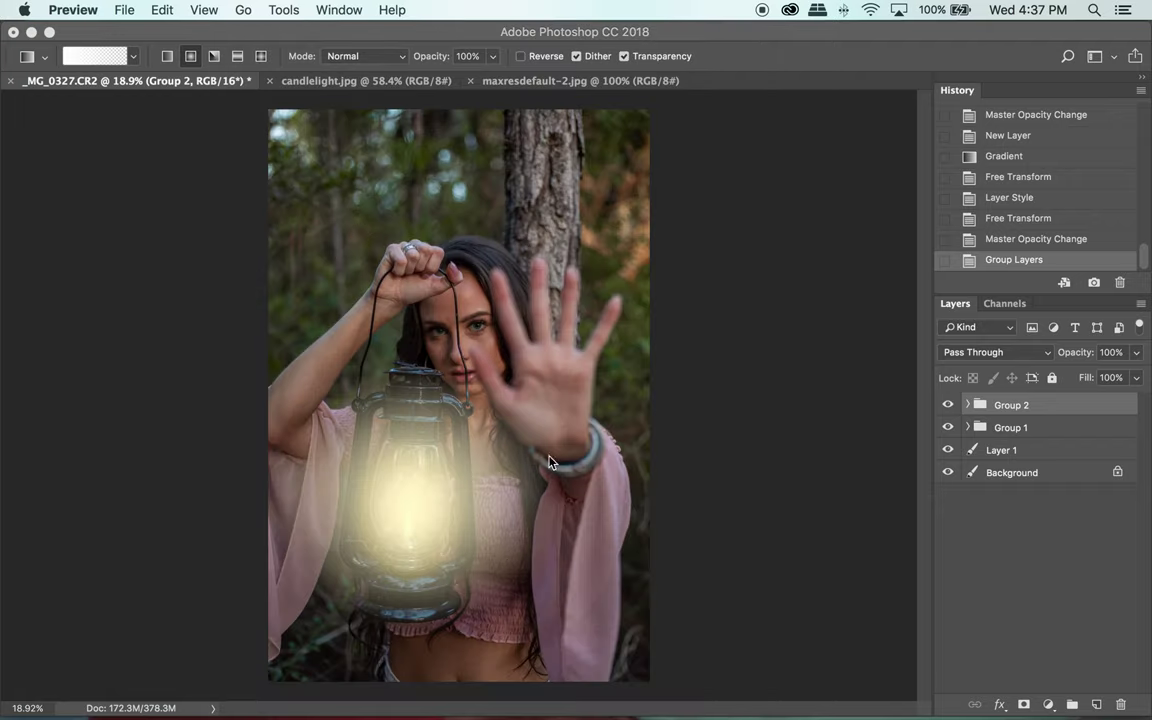
- Review the contents of Group 2 and Group 1, toggle Group 2's visibility, and leave only Group 1 expanded
mouse_move(745, 690)
left_click(966, 509)
left_click(950, 407)
left_click(949, 406)
left_click(969, 406)
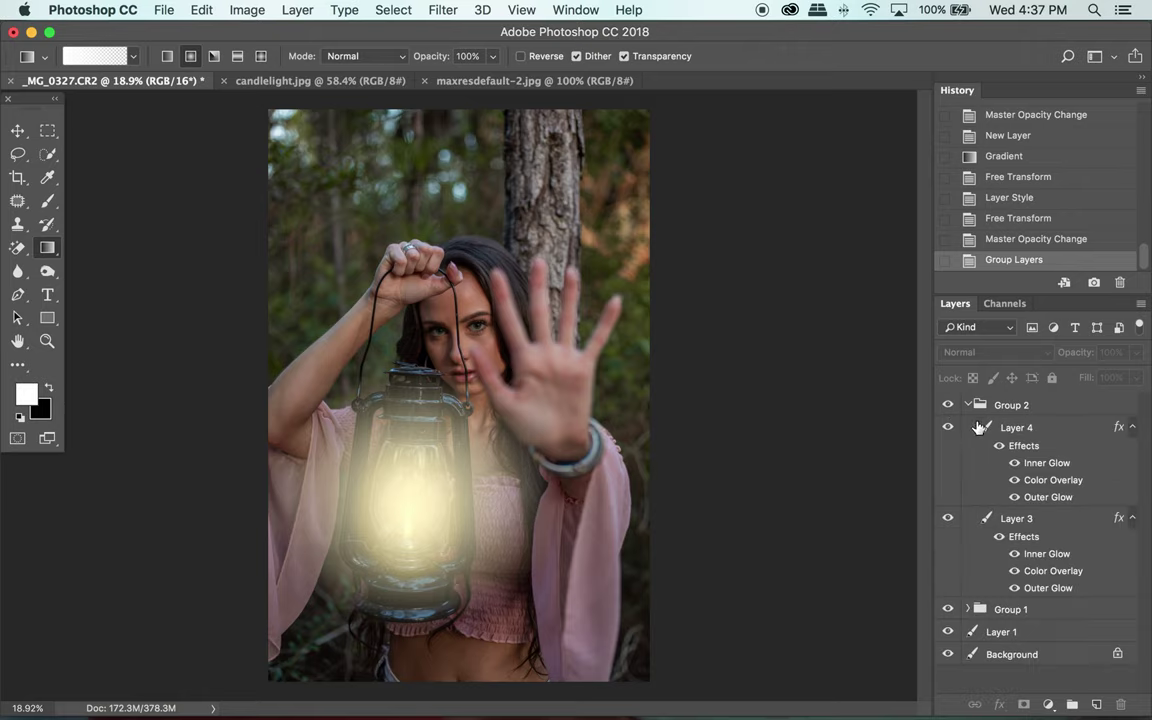
left_click(968, 609)
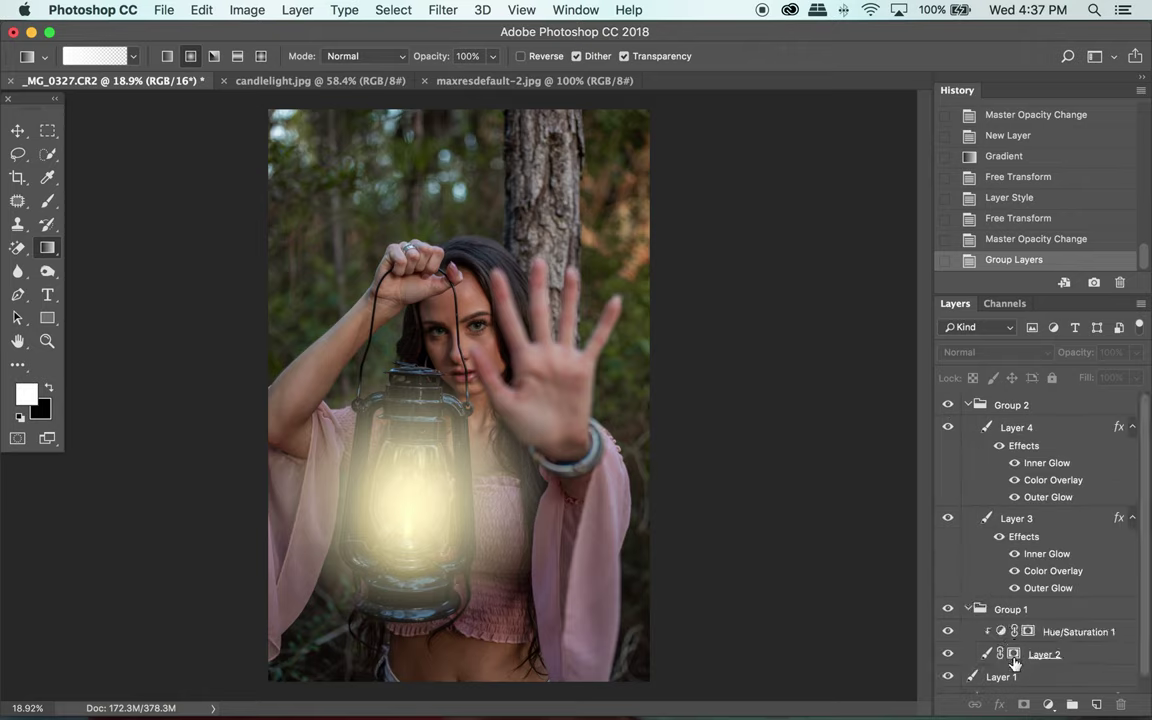
left_click(968, 405)
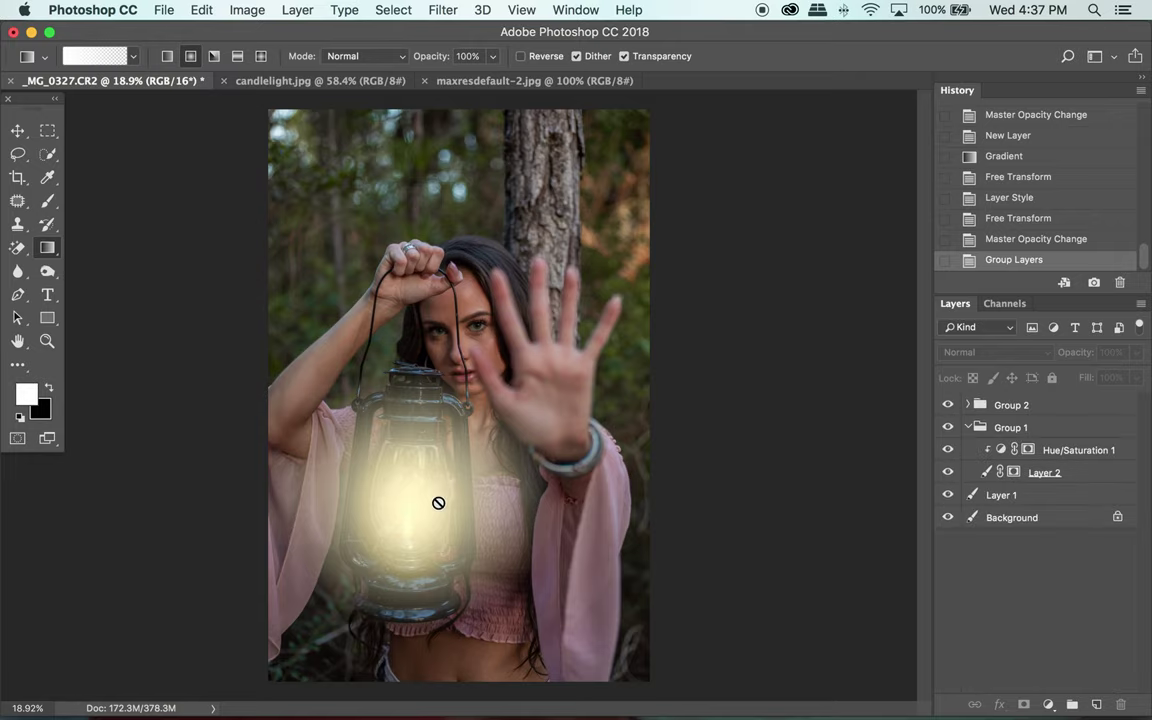
- Reopen the finished _MG_0327.jpg from the New Portfolio edits folder and move its window over the centre of the workspace
mouse_move(717, 702)
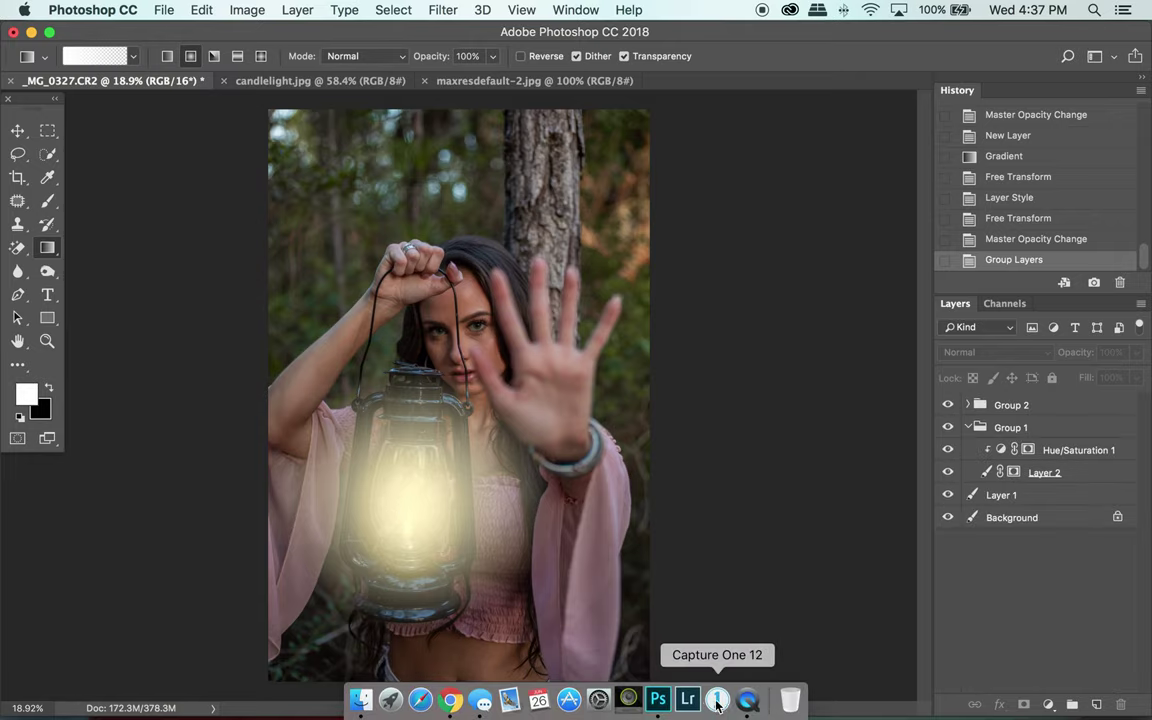
left_click(360, 700)
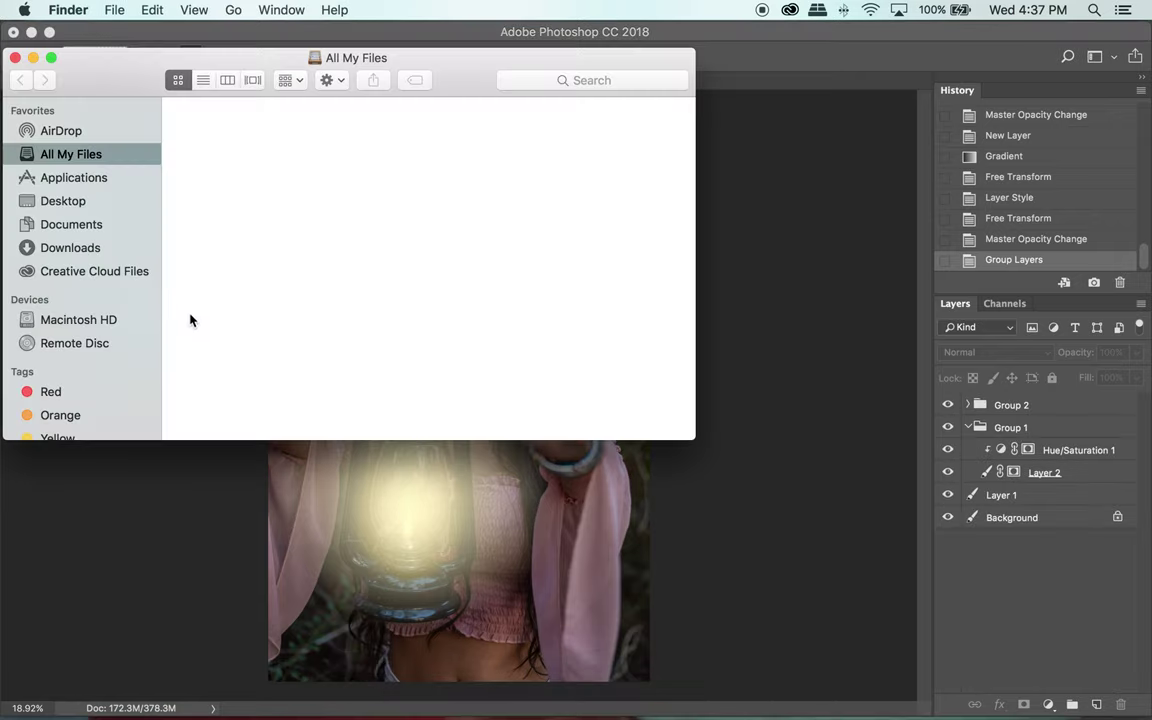
left_click(74, 226)
double_click(630, 300)
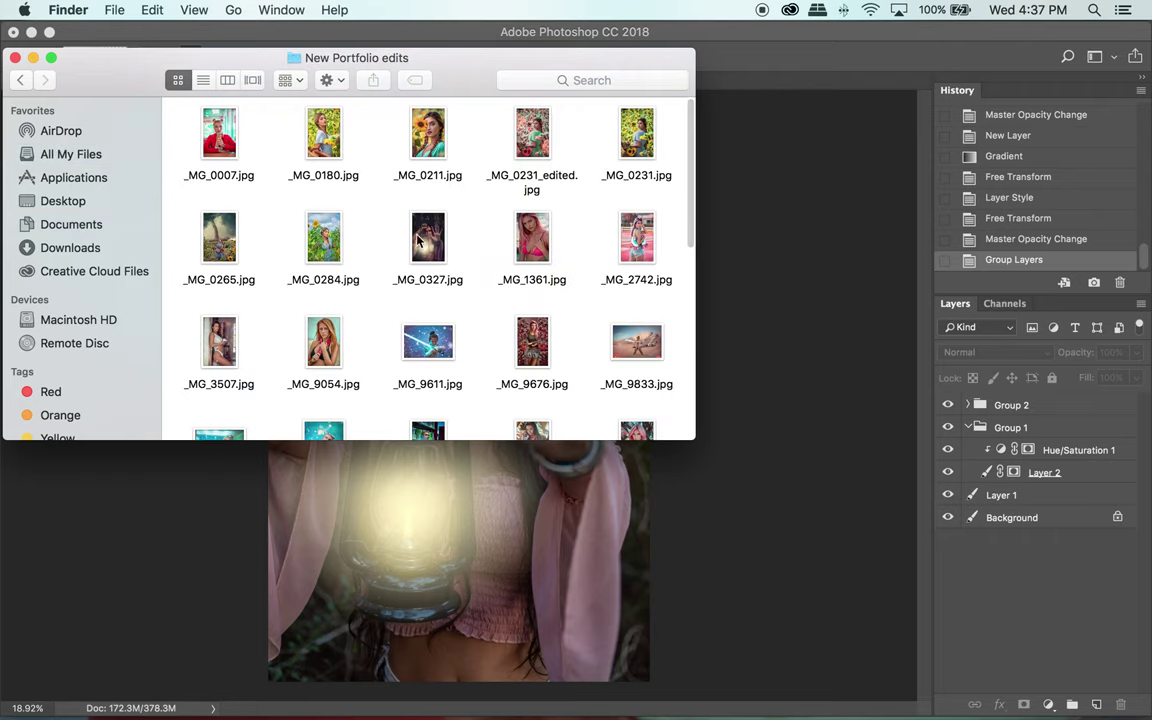
double_click(428, 240)
left_click(21, 57)
left_click(72, 40)
left_click_drag(72, 40, 337, 44)
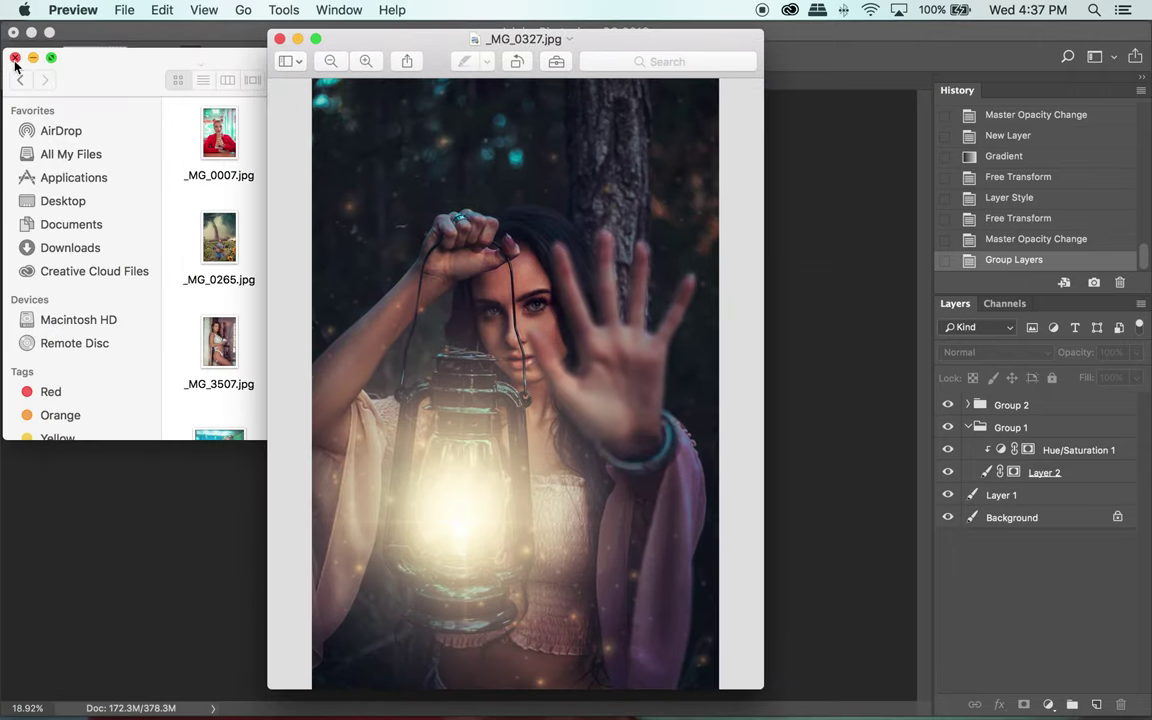
- Close the Finder window and compare the lantern light in the finished _MG_0327.jpg with the composite
left_click(14, 37)
left_click(226, 160)
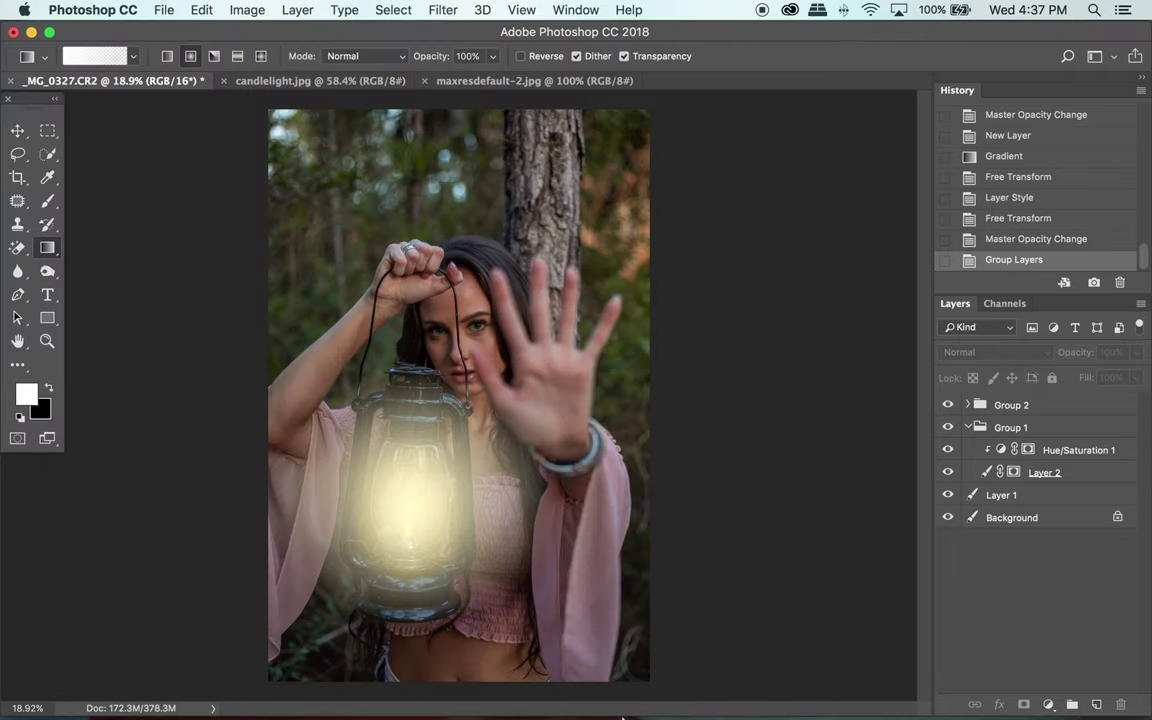
left_click(762, 705)
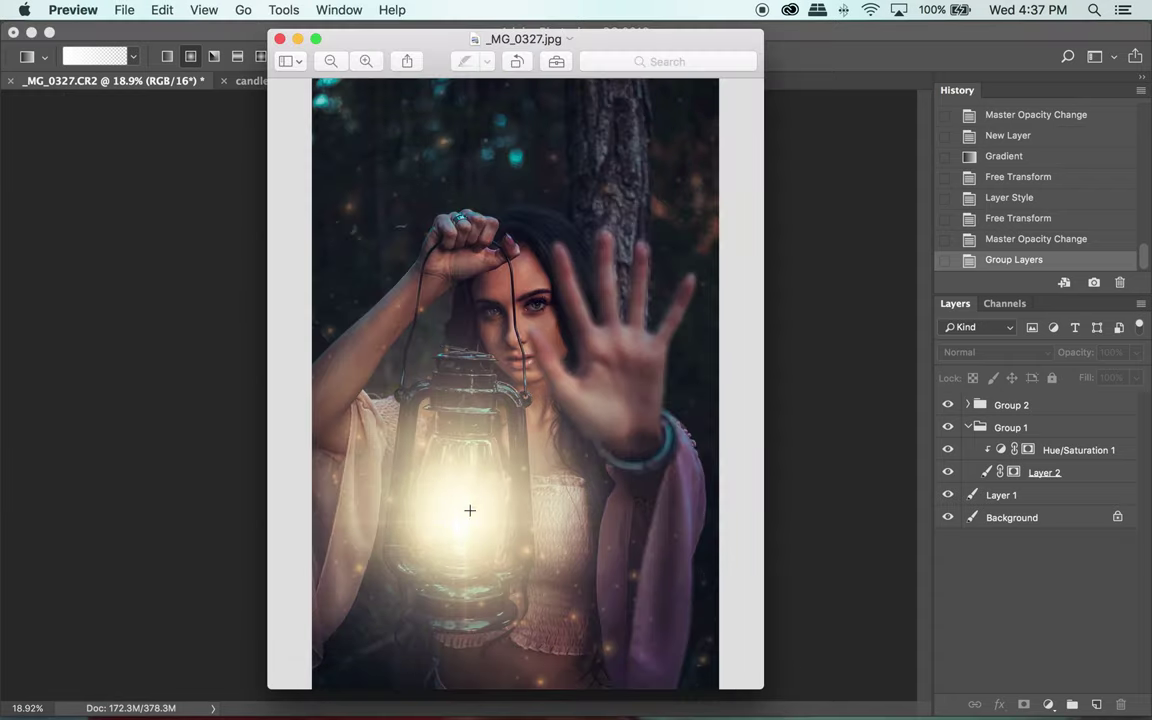
left_click(822, 41)
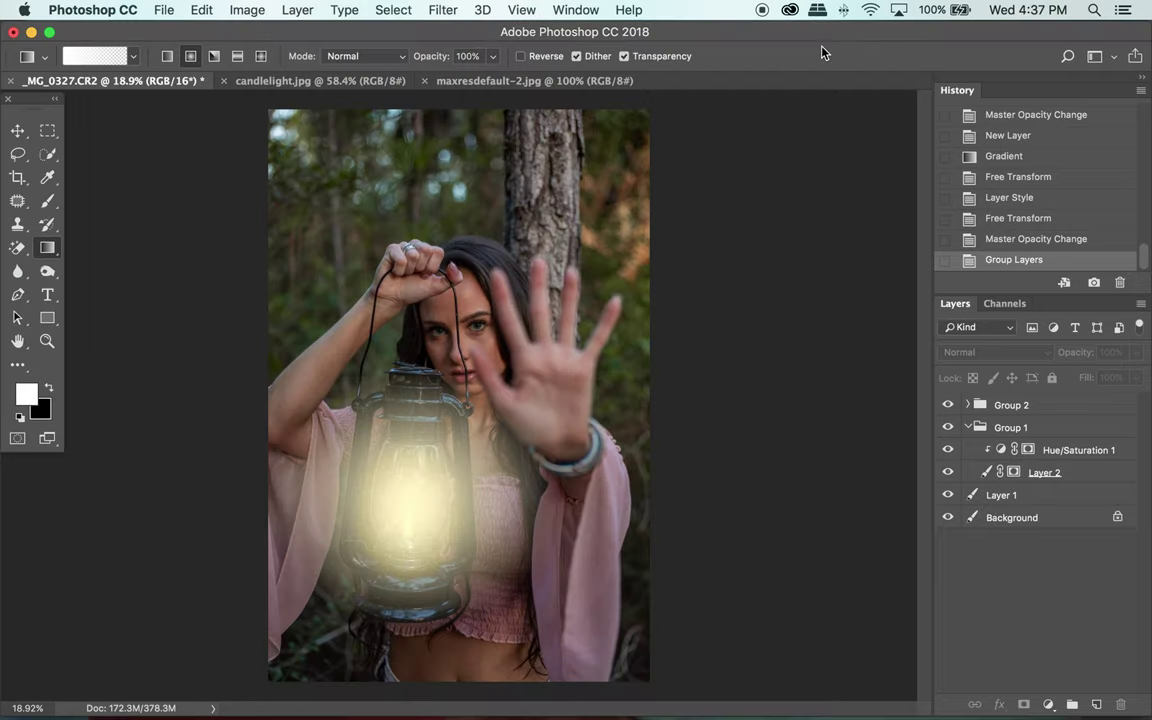
- Copy the blue flare from maxresdefault-2.jpg into the _MG_0327.CR2 portrait and place it over the lower part of the lantern glow
left_click(470, 80)
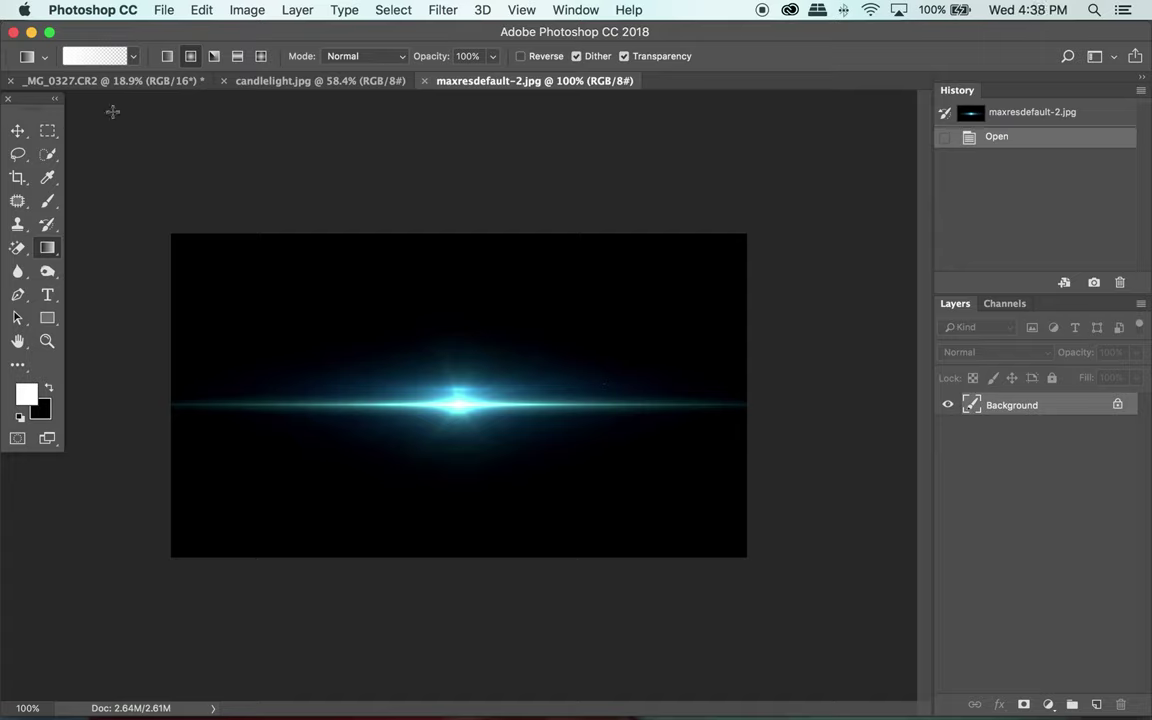
left_click(18, 130)
mouse_move(420, 374)
left_mouse_down()
mouse_move(152, 77)
mouse_move(383, 405)
mouse_move(426, 384)
left_mouse_up()
left_click(706, 301)
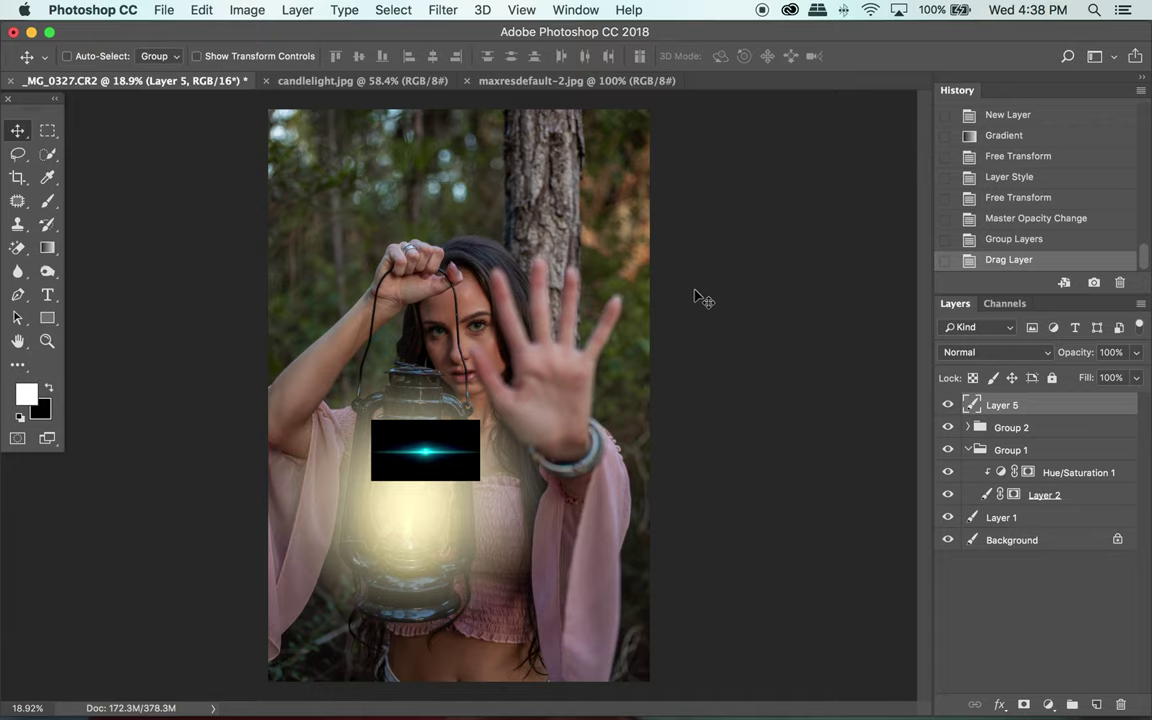
left_click_drag(445, 450, 425, 508)
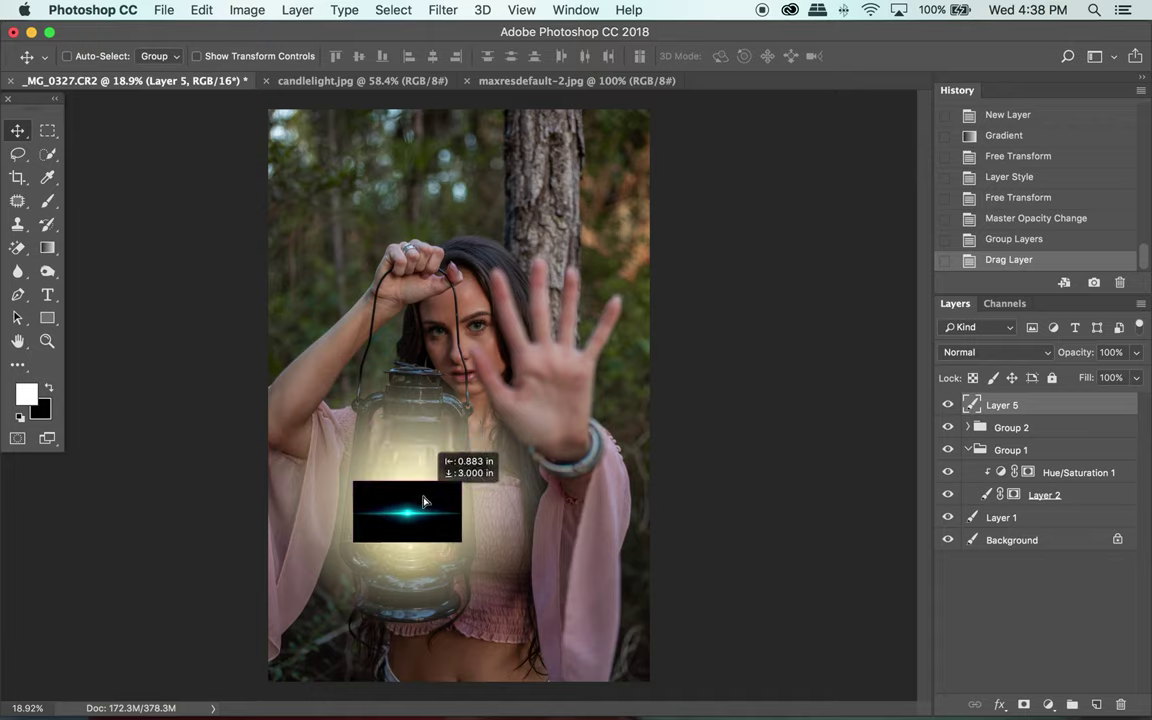
- Enlarge the flare on Layer 5 so it spans from sleeve to sleeve, centred on the lantern, and apply the transform
key("super+t")
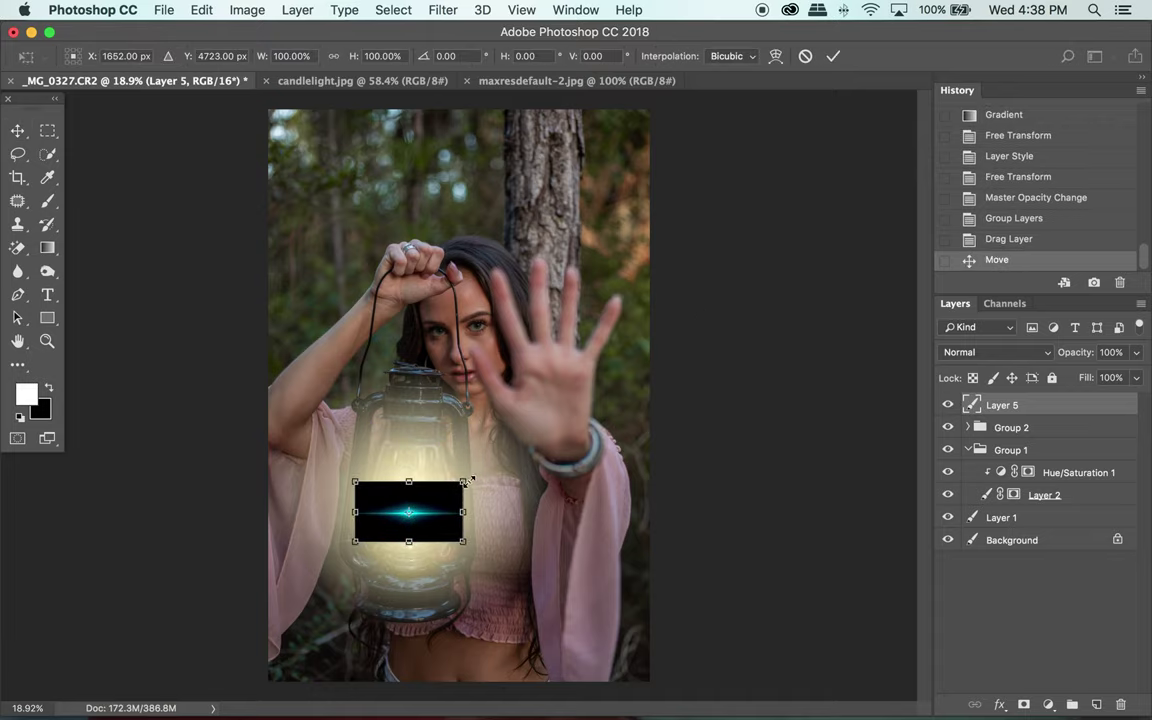
left_click_drag(488, 478, 621, 418)
left_click_drag(566, 463, 488, 497)
key("Return")
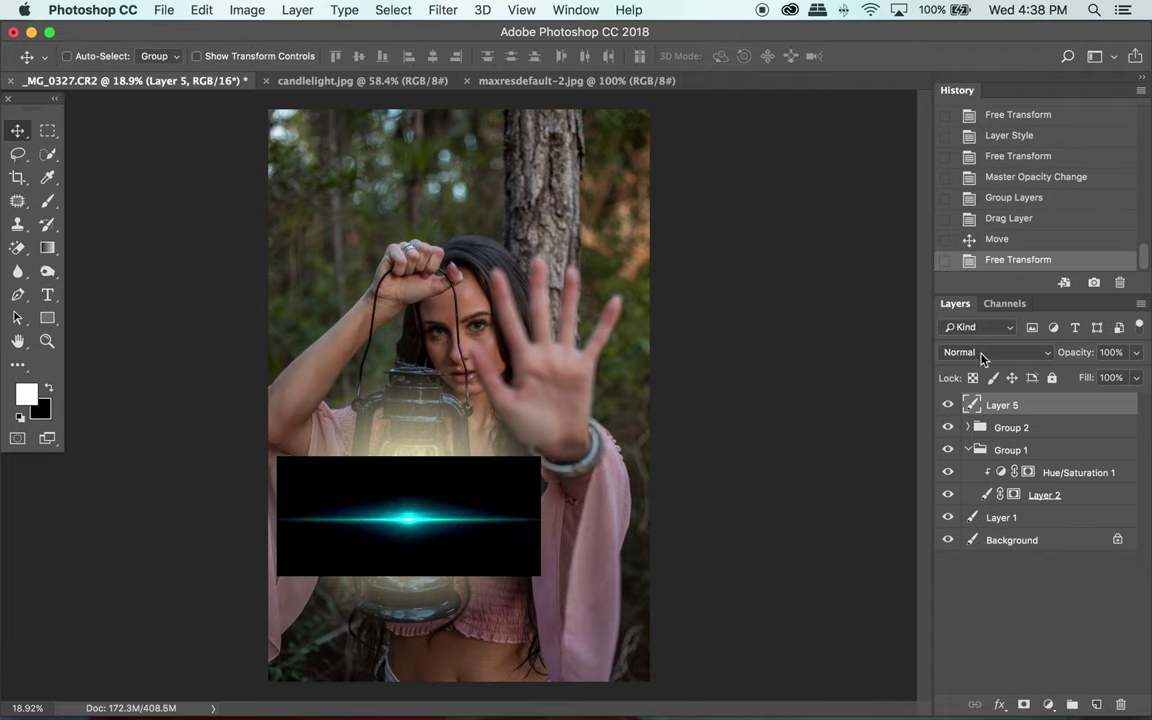
- Set Layer 5's blend mode to Screen and reposition the flare over the flame's bright core
left_click(982, 359)
left_click(962, 478)
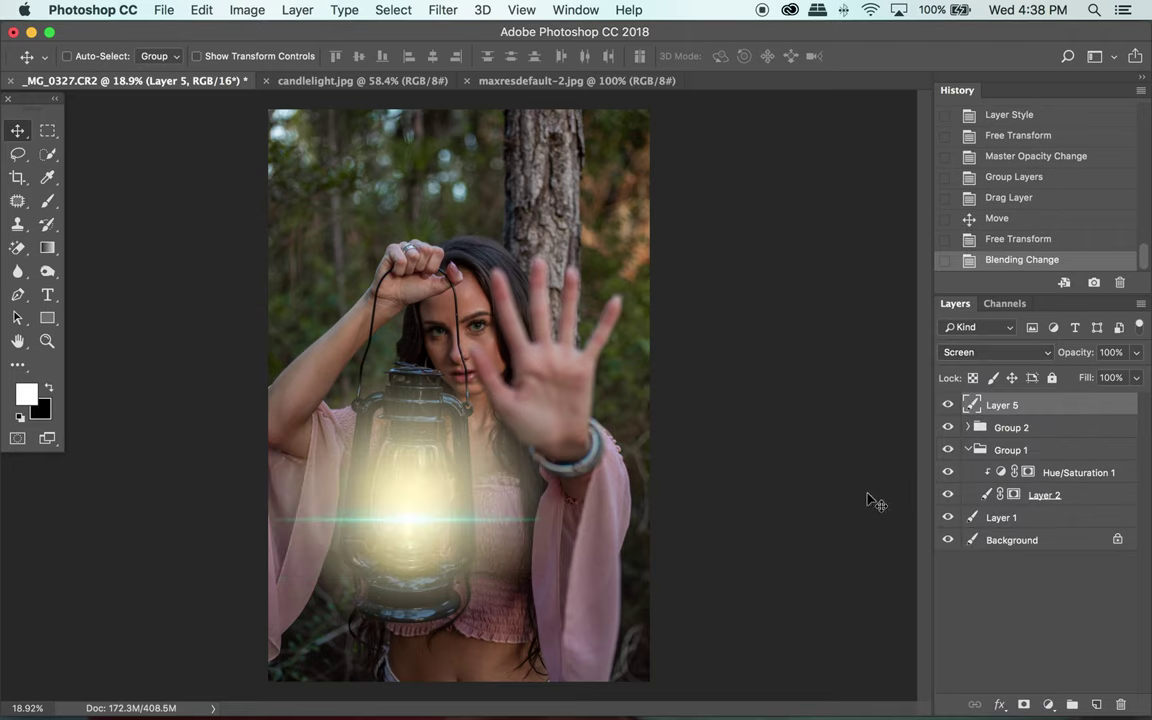
left_click_drag(462, 530, 514, 541)
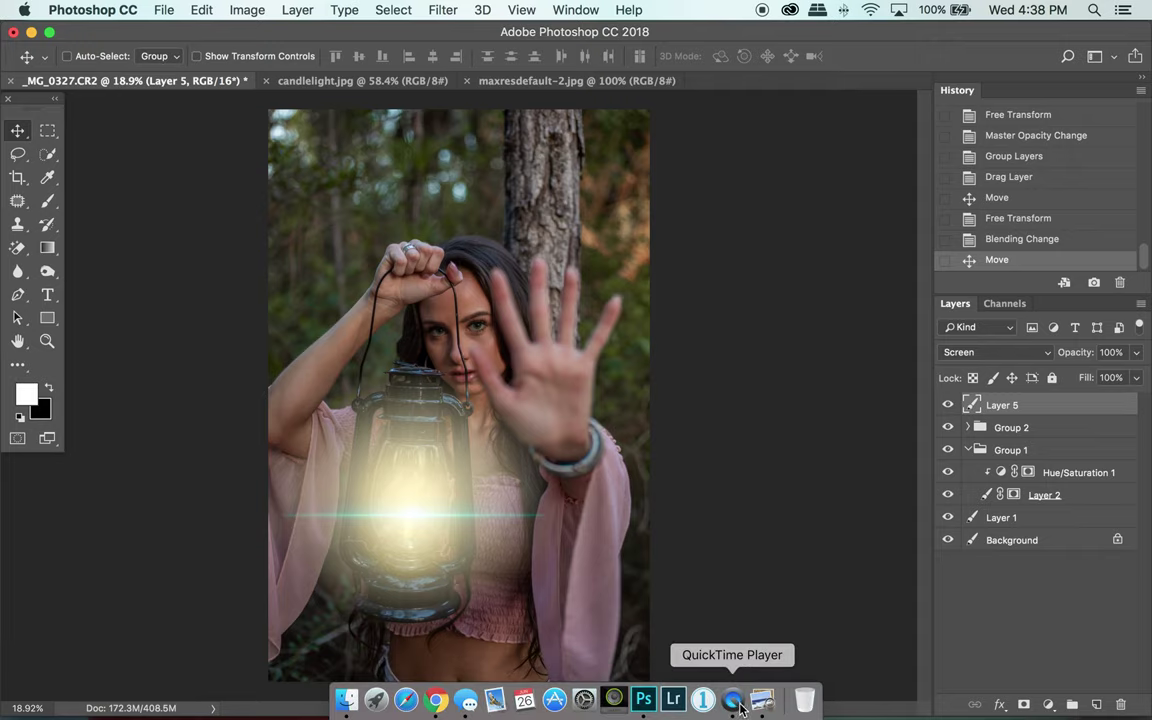
- Compare the flare in the composite with the lantern light in the finished _MG_0327.jpg reference
left_click(761, 695)
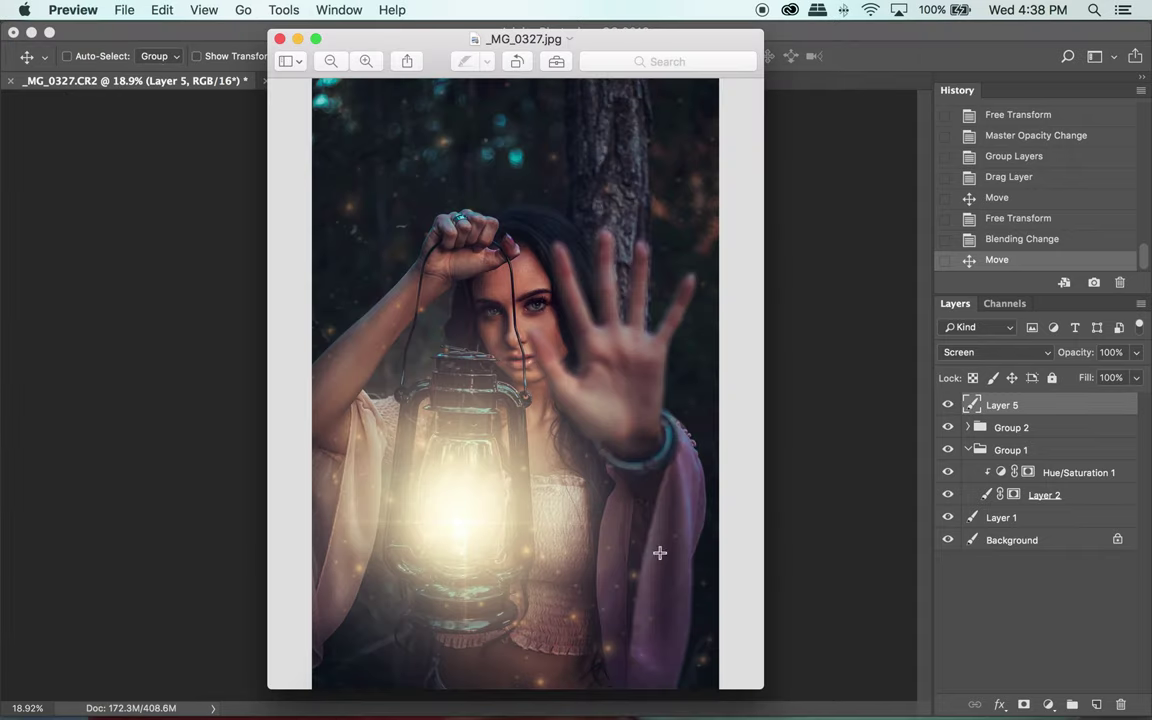
left_click(996, 619)
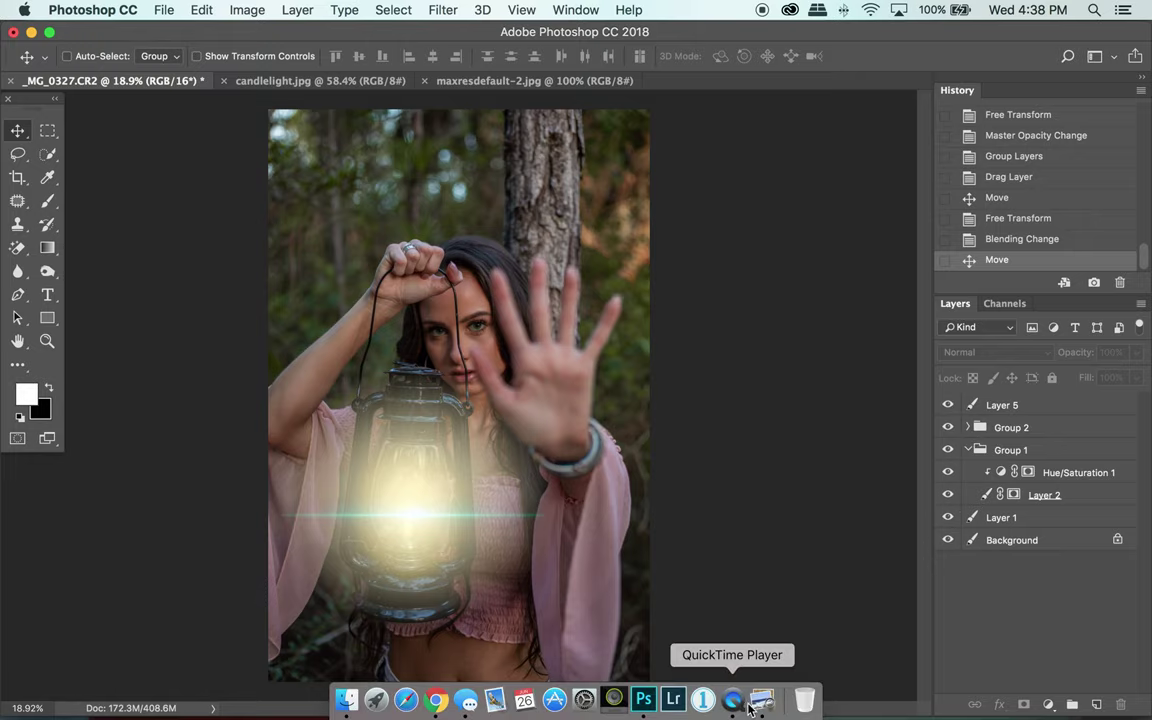
left_click(761, 695)
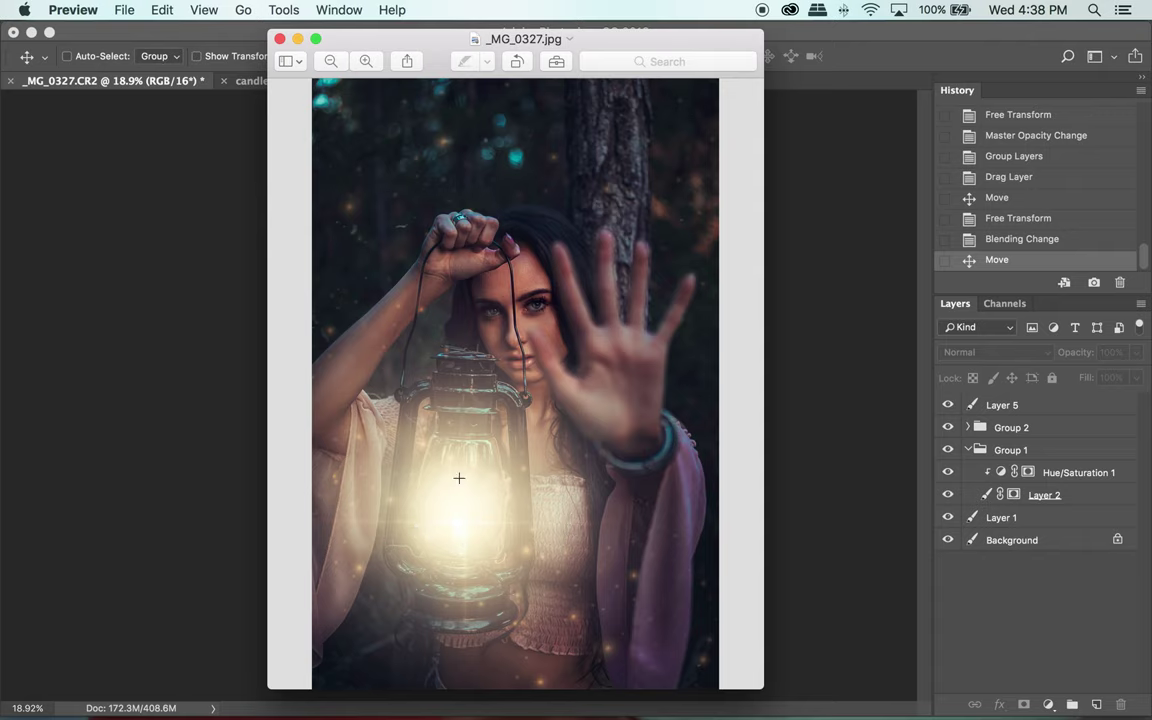
left_click(986, 625)
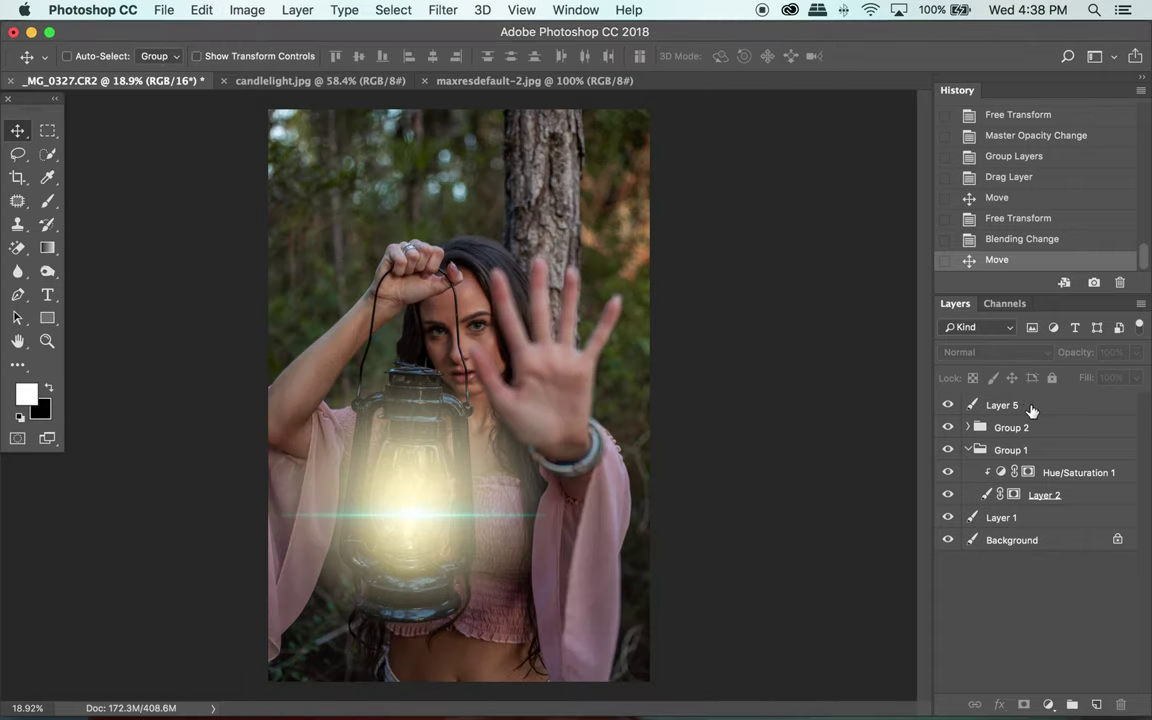
- Duplicate the flare on Layer 5 to strengthen the light streak
left_click(1025, 405)
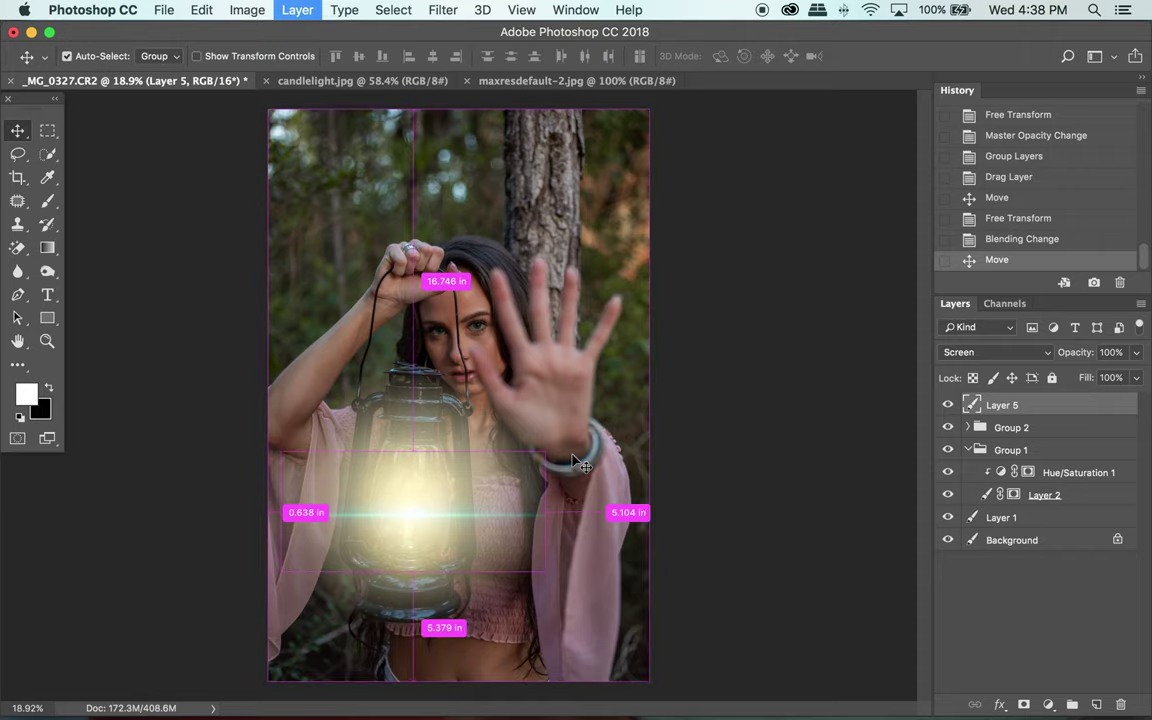
key("super+j")
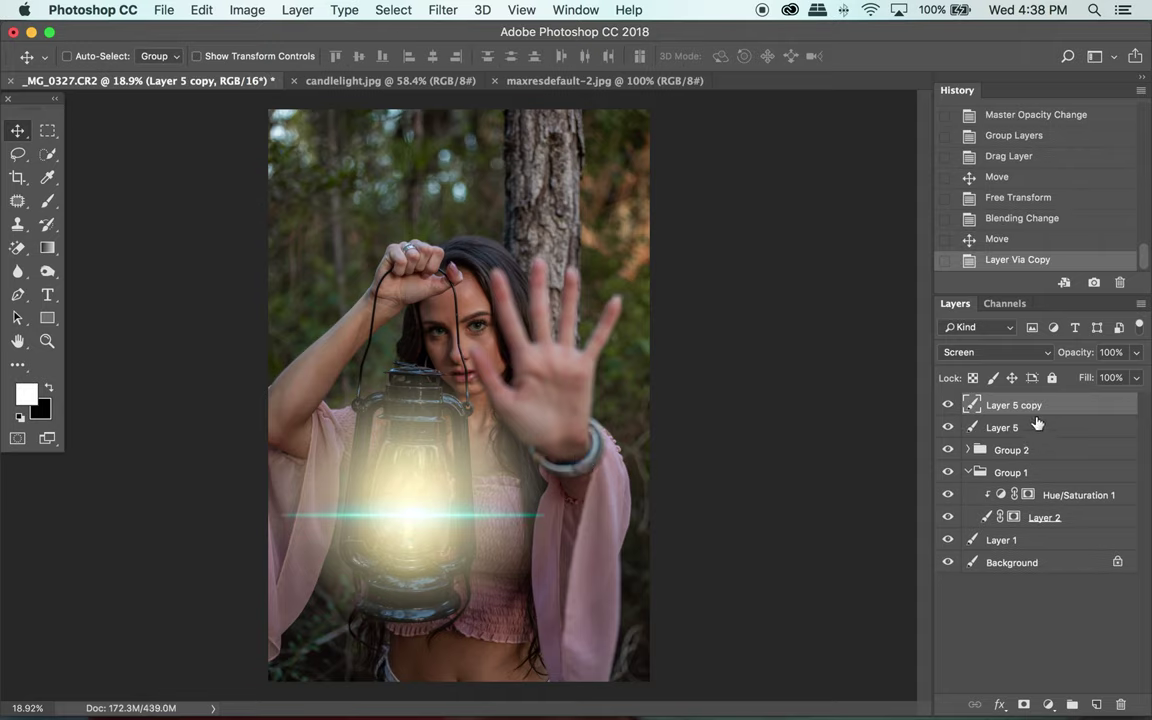
right_click(1035, 428)
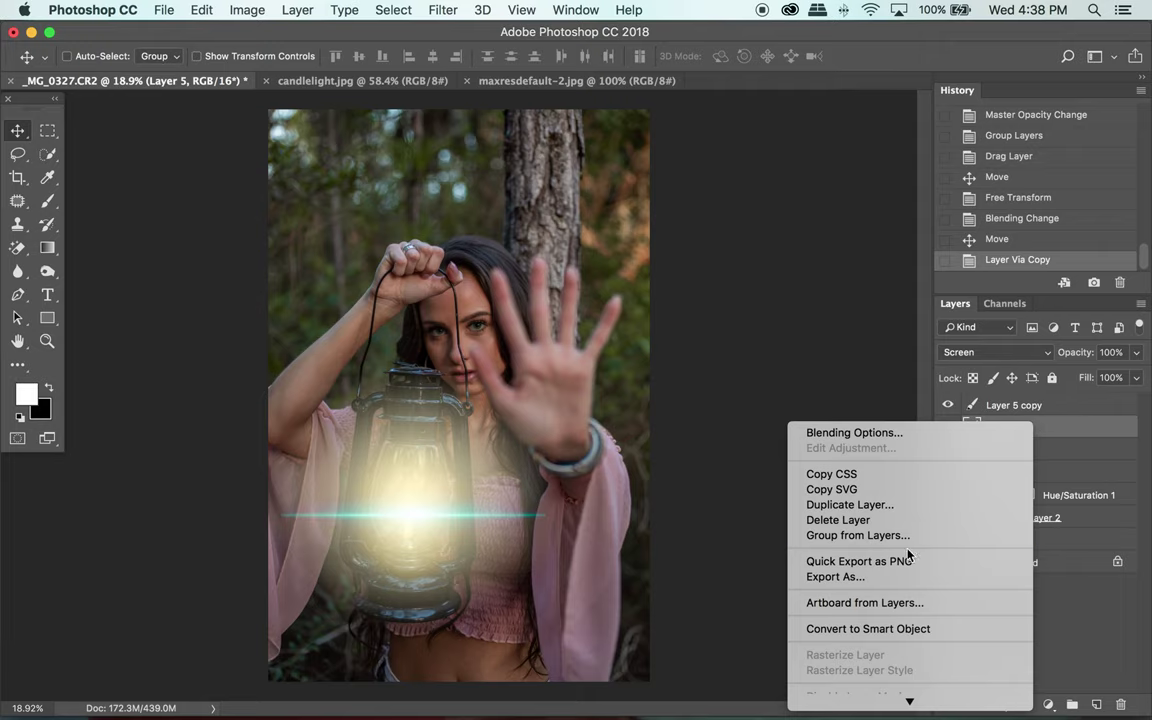
left_click(1070, 431)
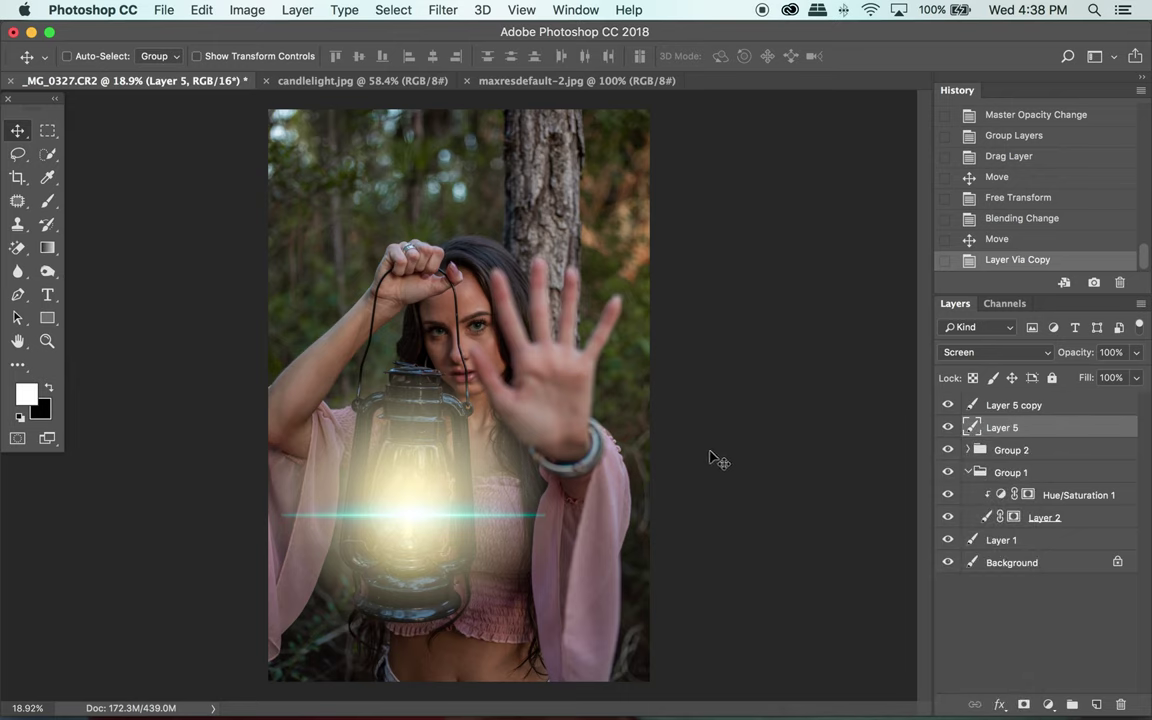
- Rotate the flare on Layer 5 copy 90° counter clockwise so it crosses the horizontal streak, and apply the transform
left_click(1057, 405)
key("super+t")
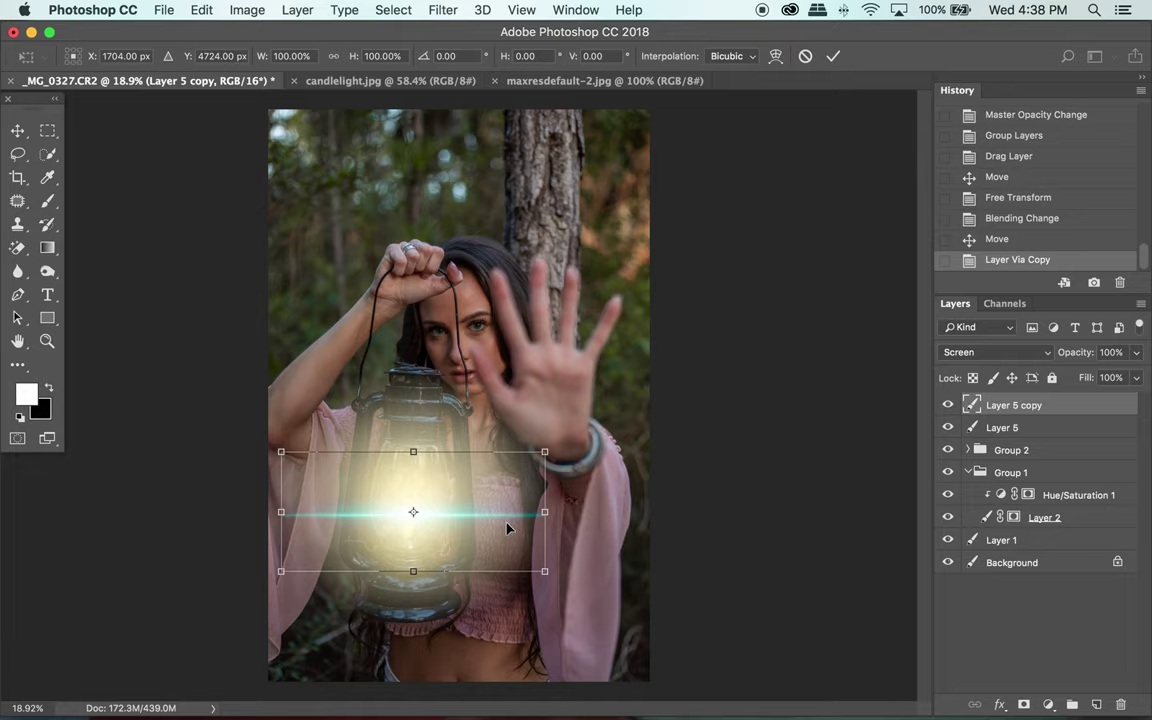
right_click(509, 527)
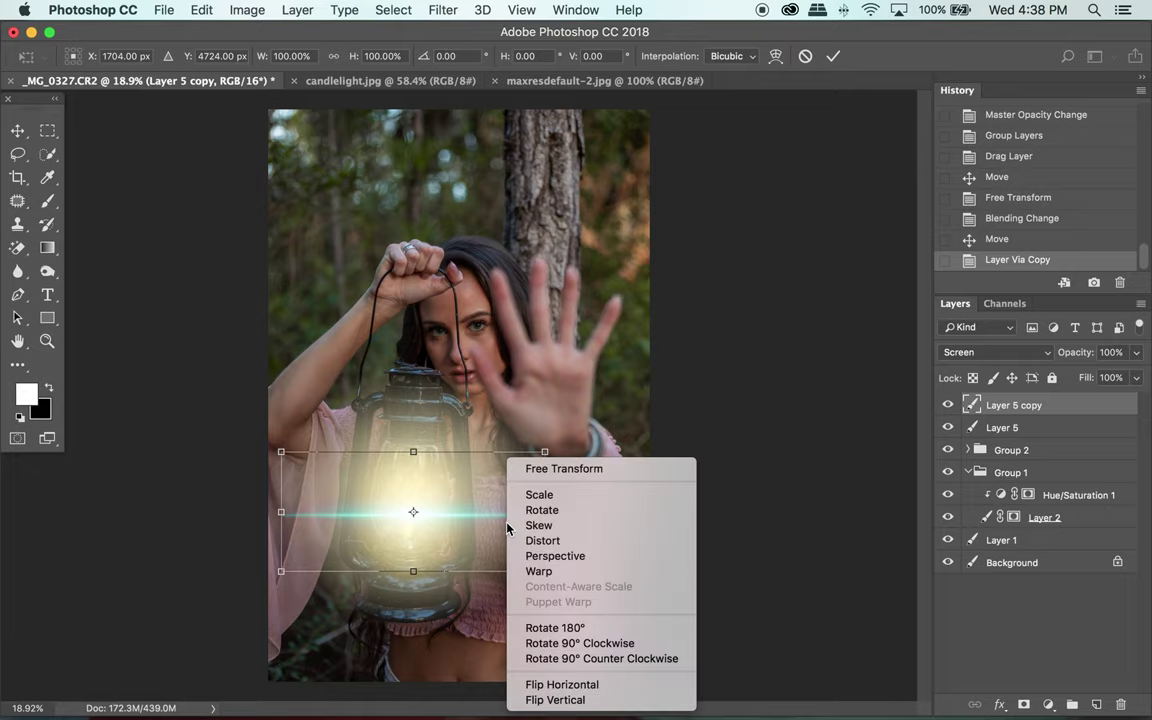
left_click(583, 664)
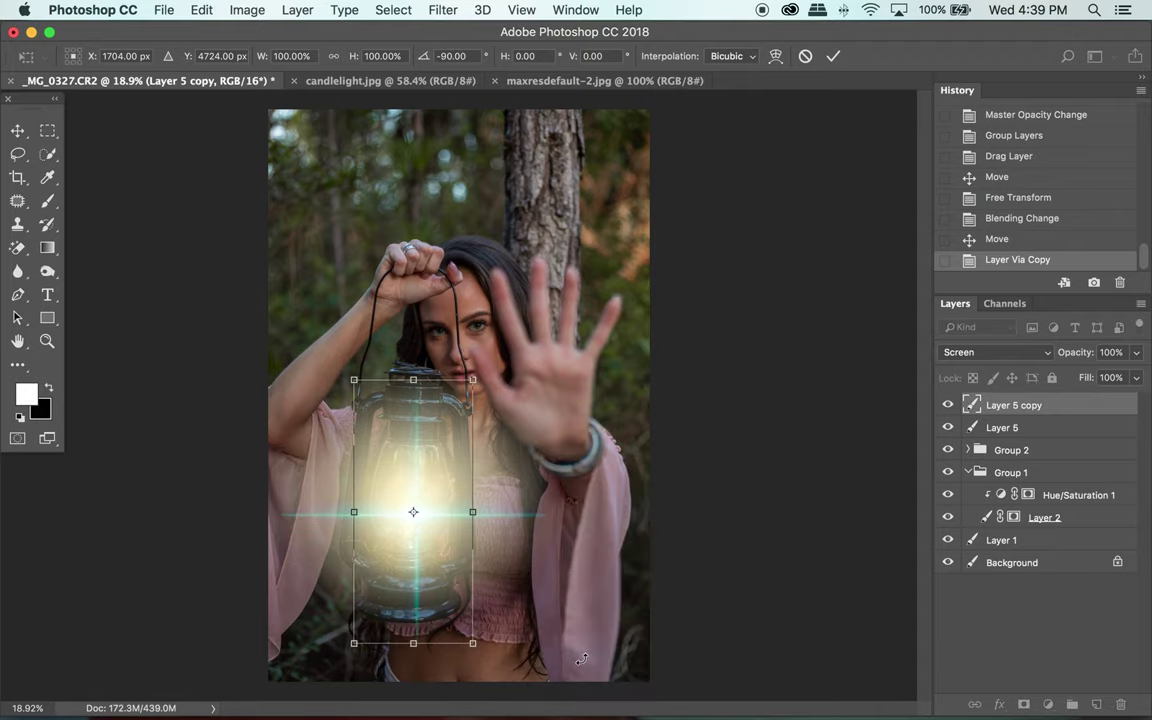
key("Return")
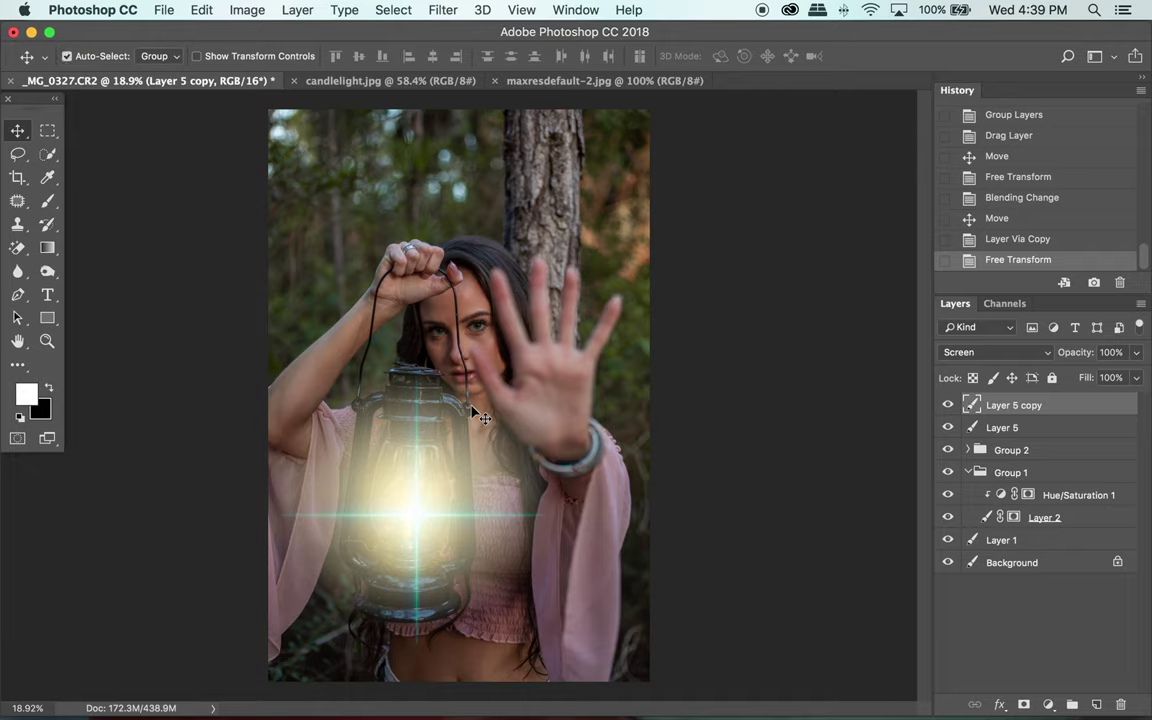
- Shorten the vertical flare on Layer 5 copy to about 85% height, keeping it centred on the flame, and apply the transform
key("ctrl+t")
left_click_drag(413, 380, 413, 420)
left_click_drag(402, 497, 402, 483)
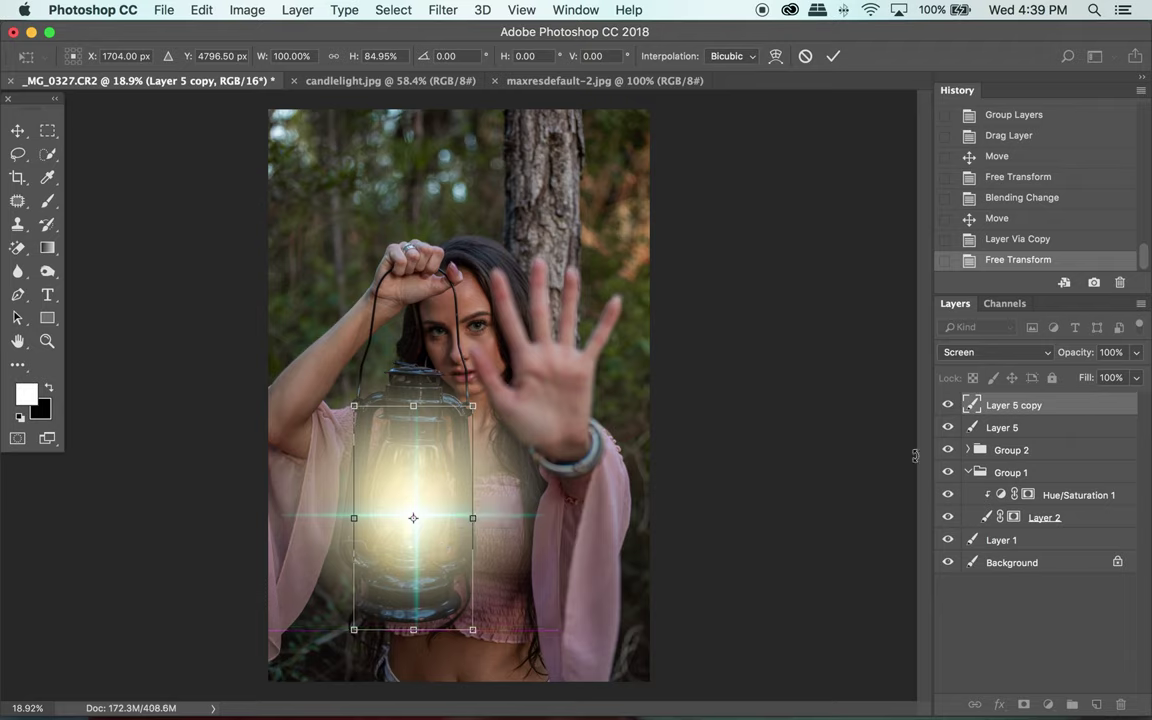
key("Return")
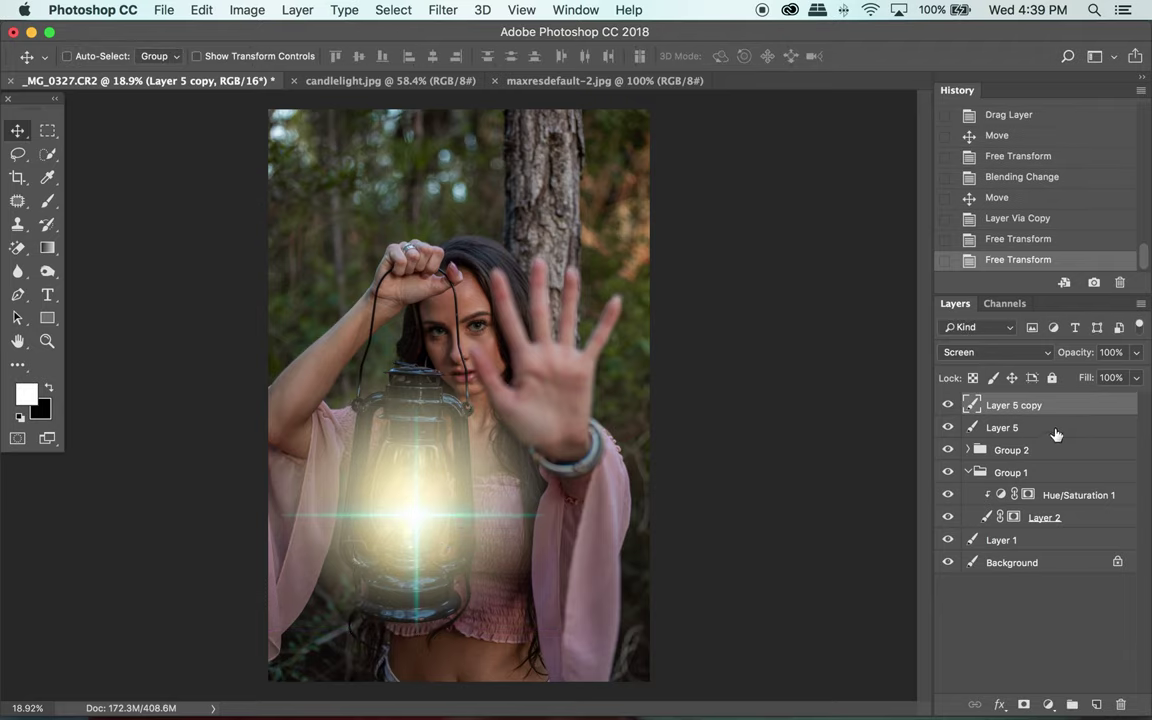
- Shorten the horizontal flare on Layer 5 slightly at both ends and apply the transform
left_click(1050, 428)
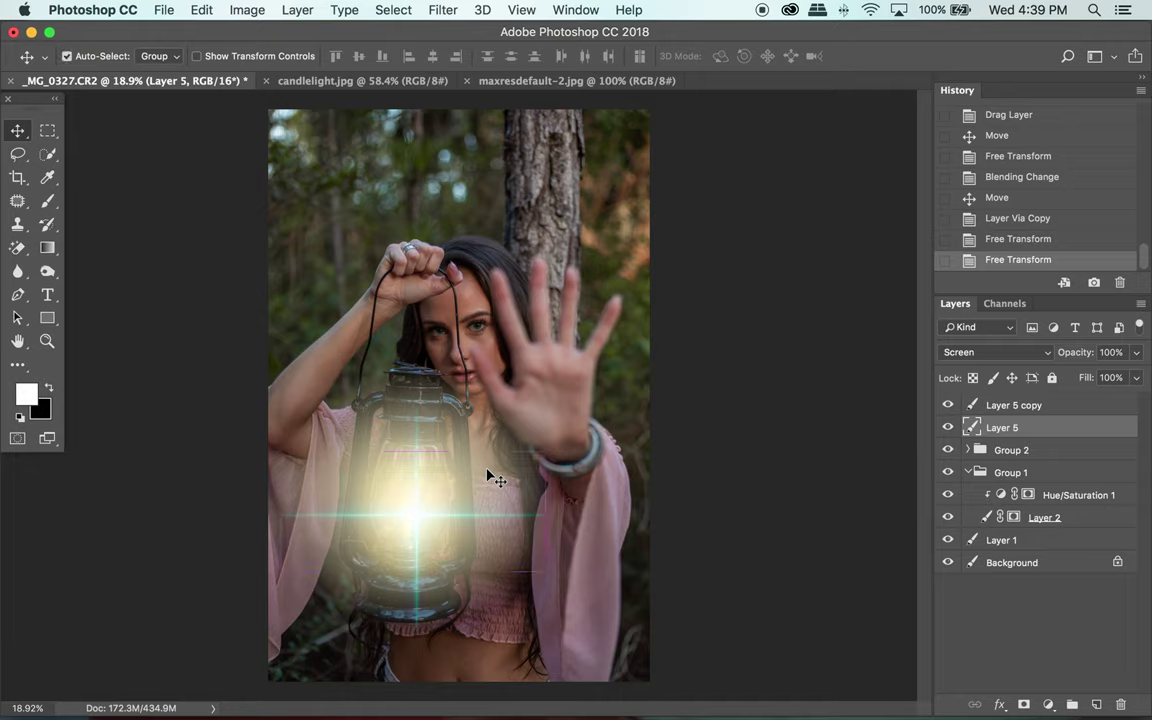
key("super+t")
left_click_drag(283, 512, 290, 512)
left_click_drag(535, 512, 531, 513)
key("Return")
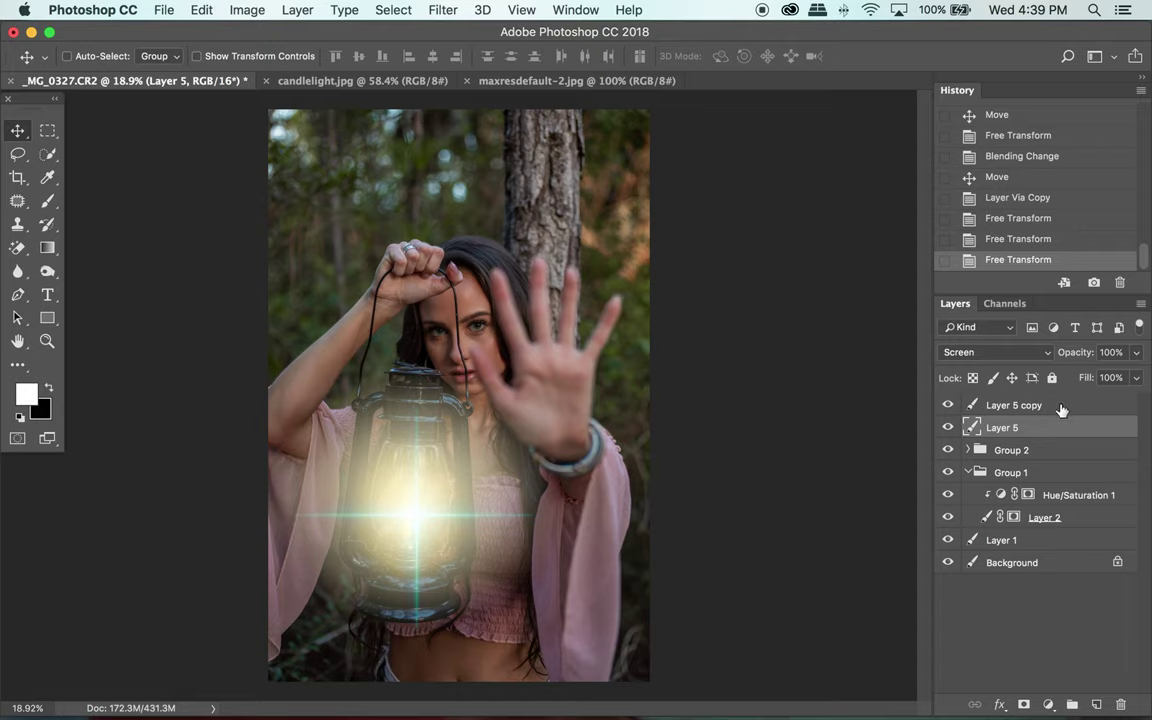
- Merge Layer 5 and Layer 5 copy into a single cross-shaped flare layer
left_click(1062, 406, "shift")
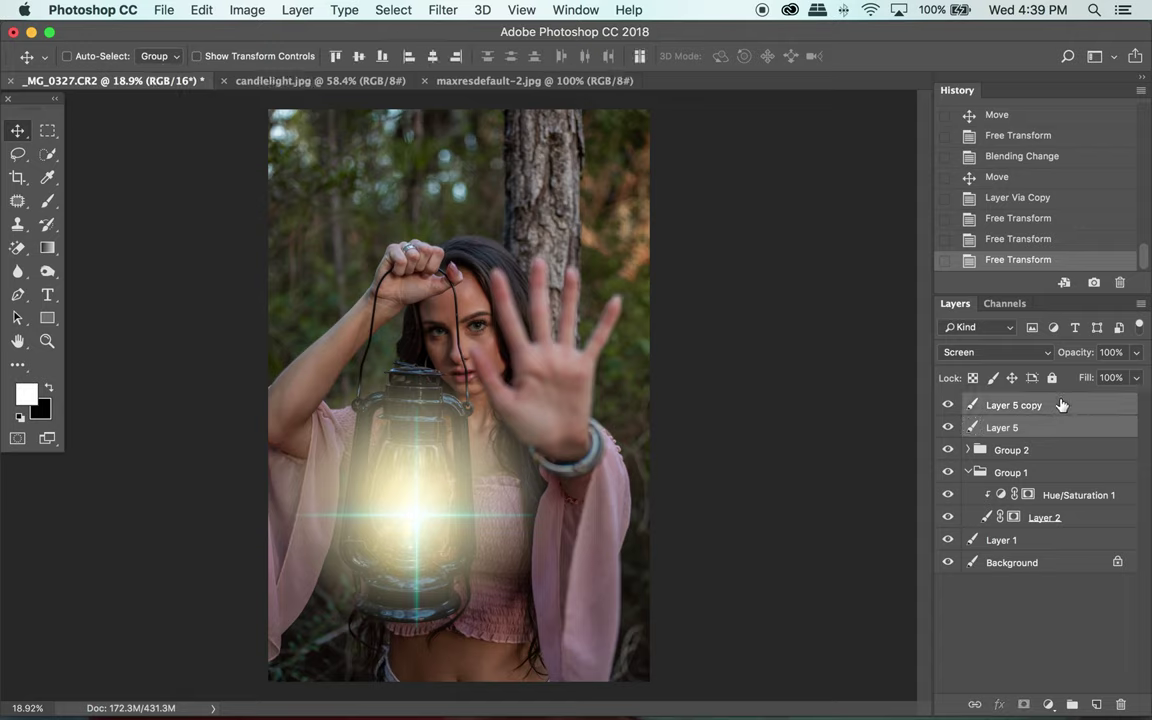
right_click(1062, 404)
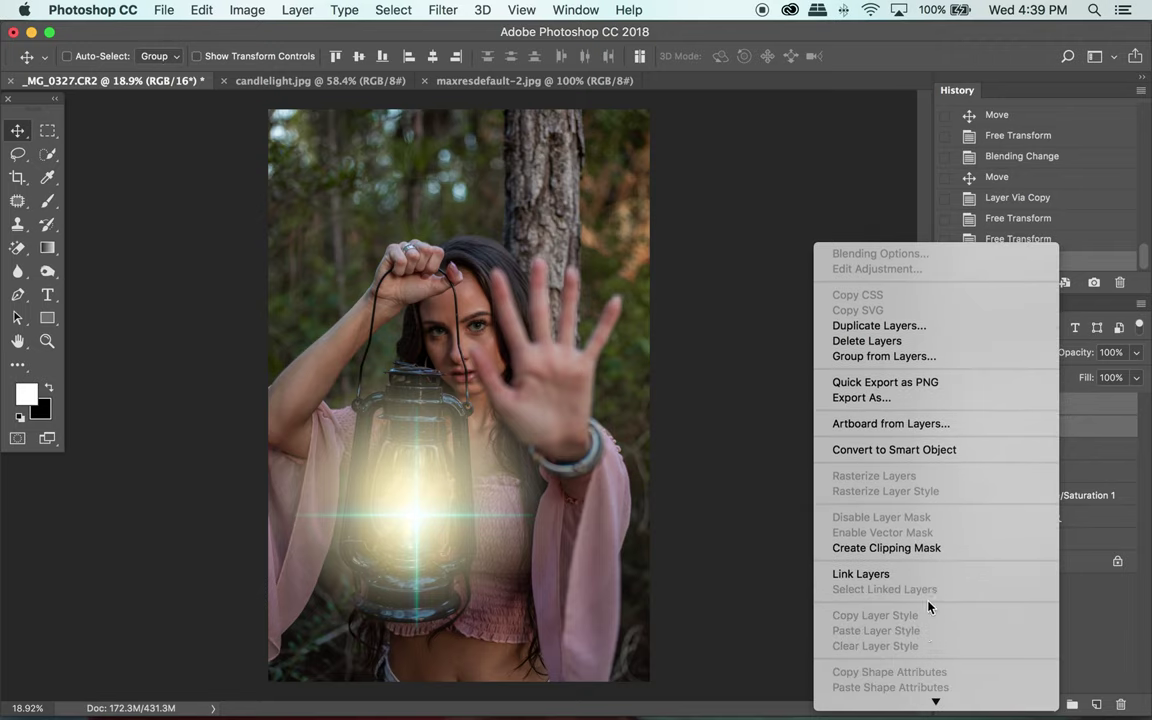
scroll(938, 580, "down", 5)
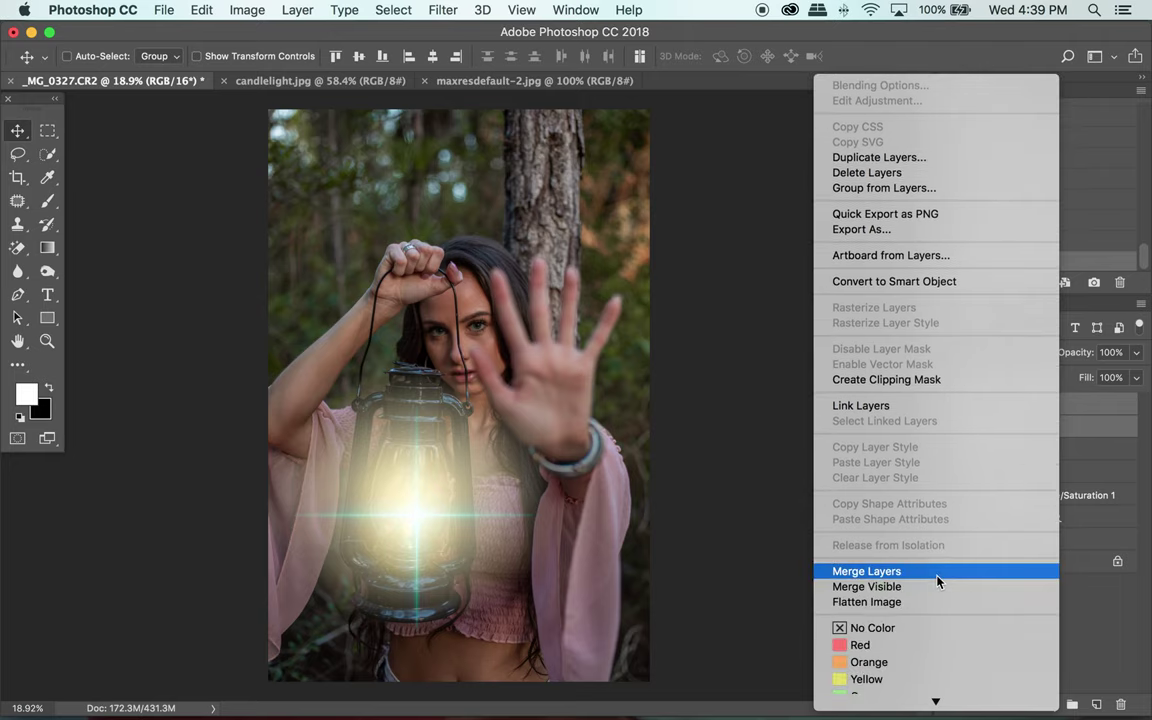
left_click(899, 572)
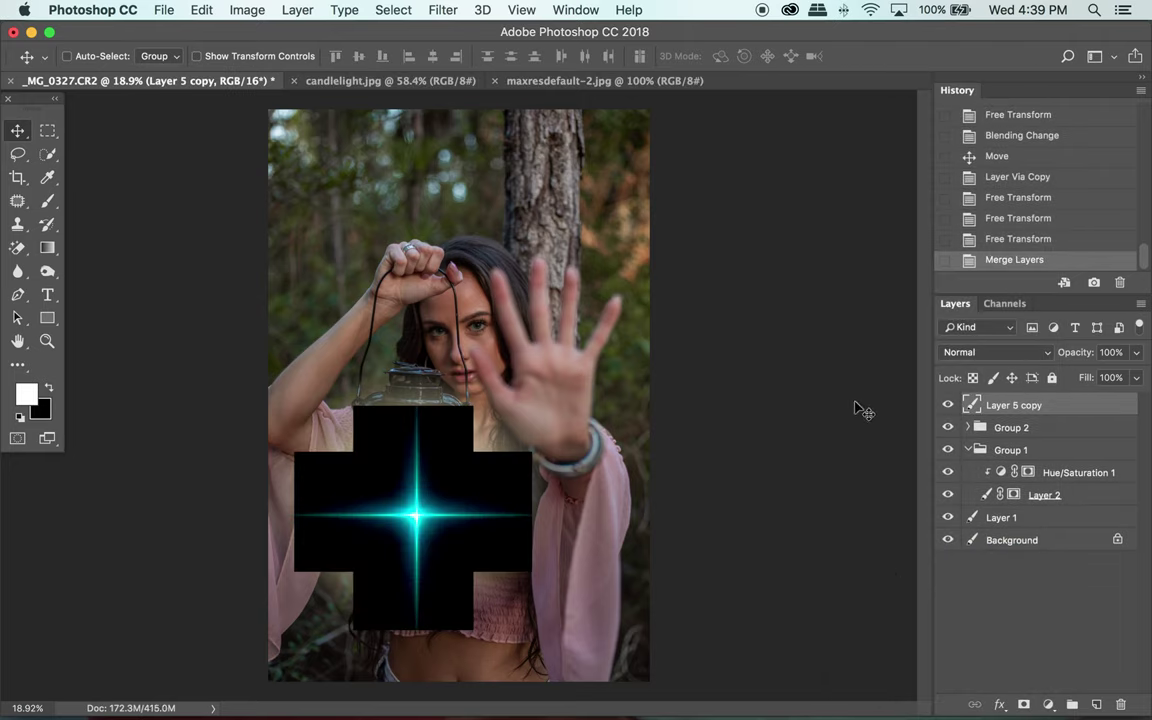
- Try Soft Light on the merged flare layer, then settle on the Screen blend mode
left_click(979, 352)
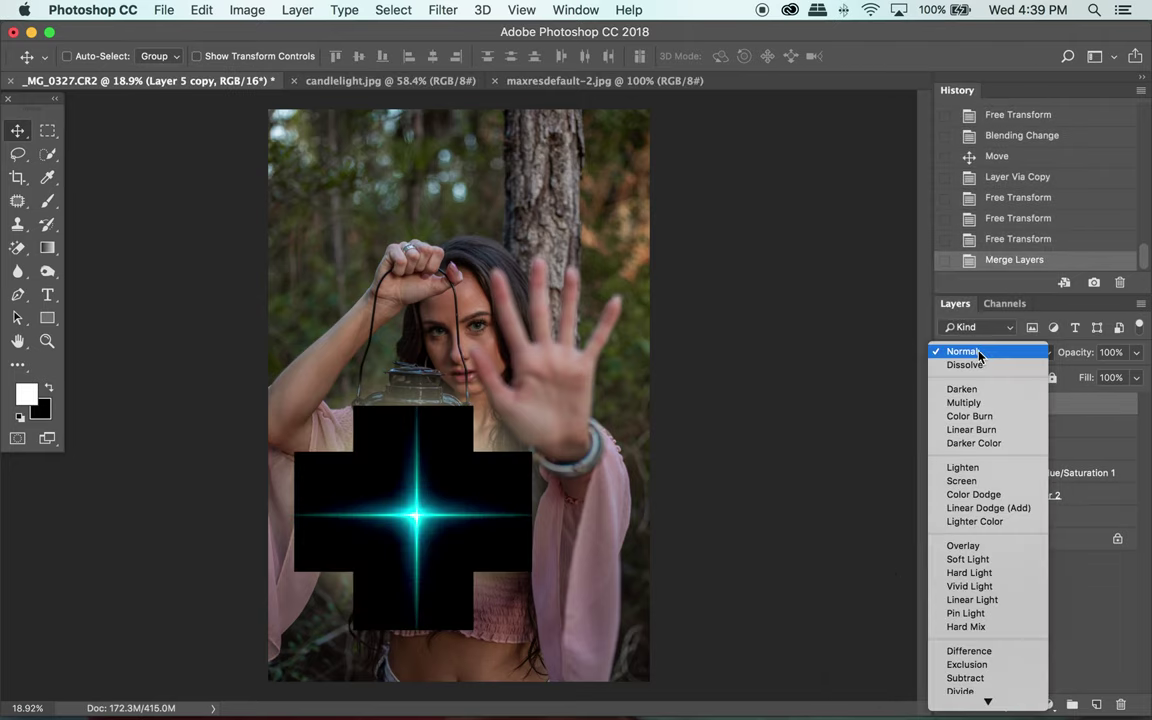
left_click(990, 560)
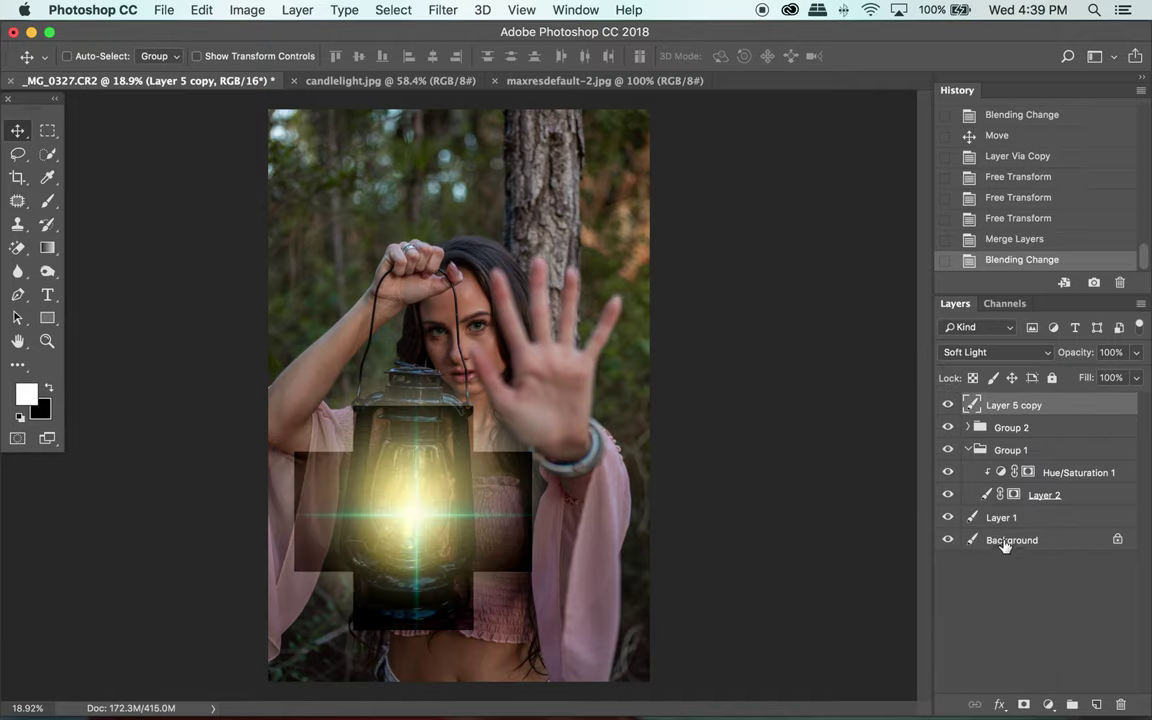
left_click(993, 352)
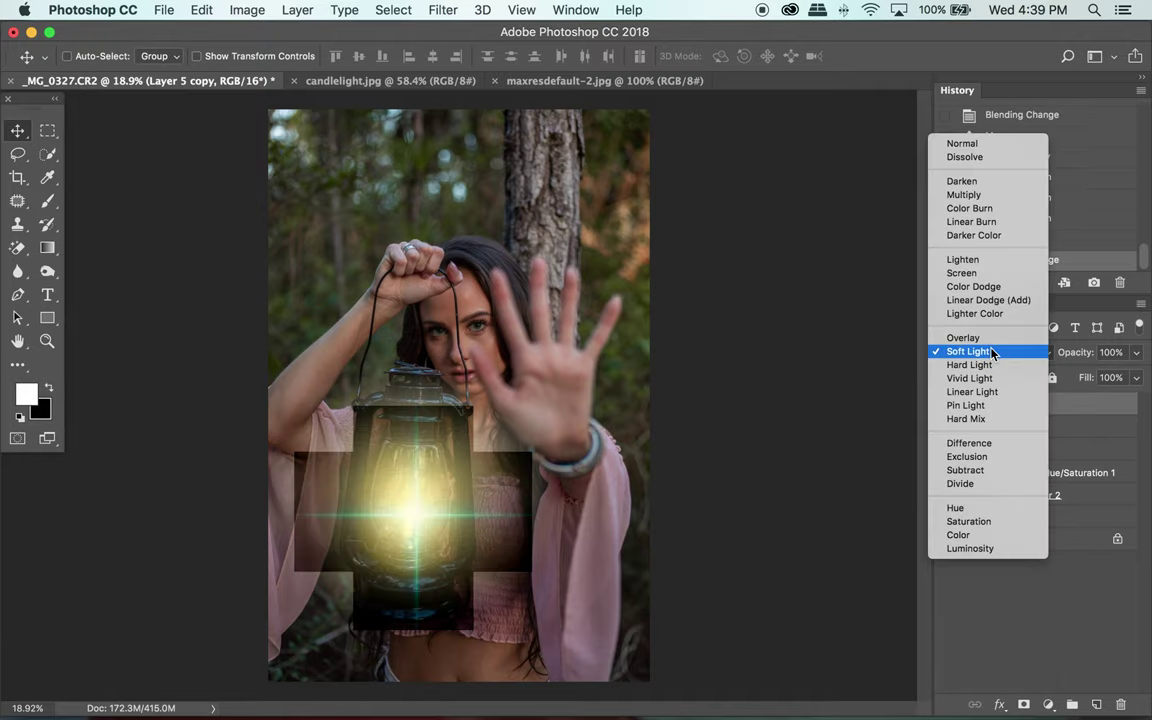
left_click(977, 276)
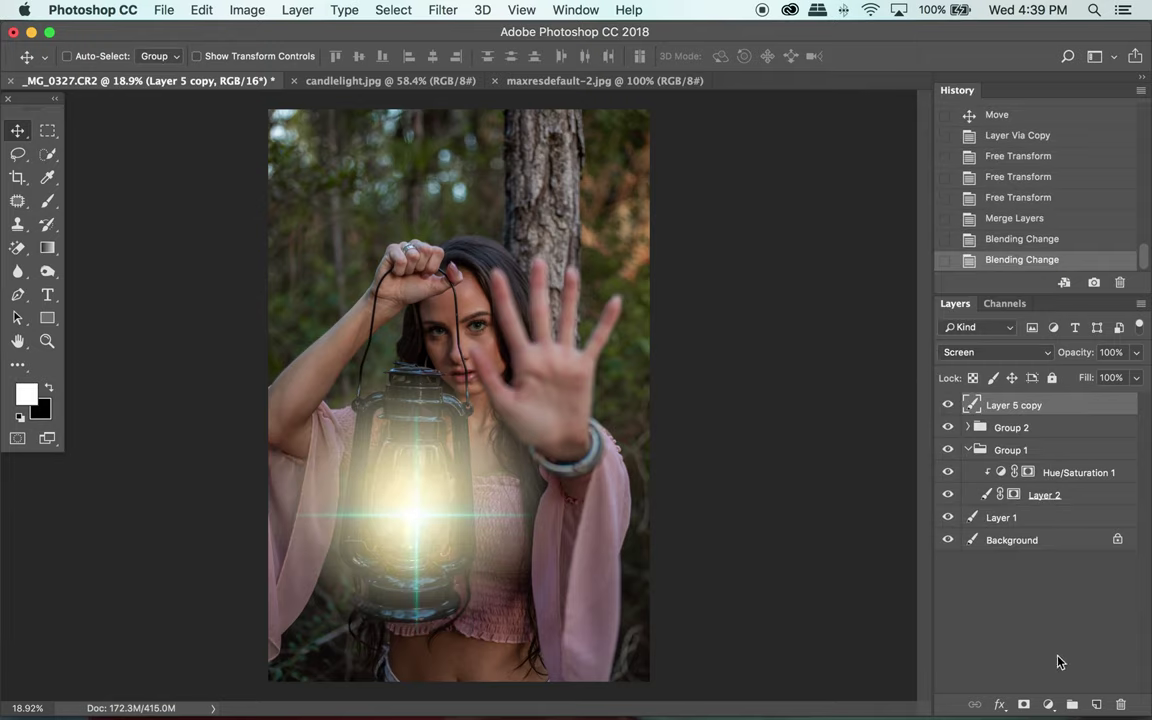
- Add a Hue/Saturation adjustment above the merged flare and clip it to Layer 5 copy, undoing the unclipped hue shift
left_click(1049, 706)
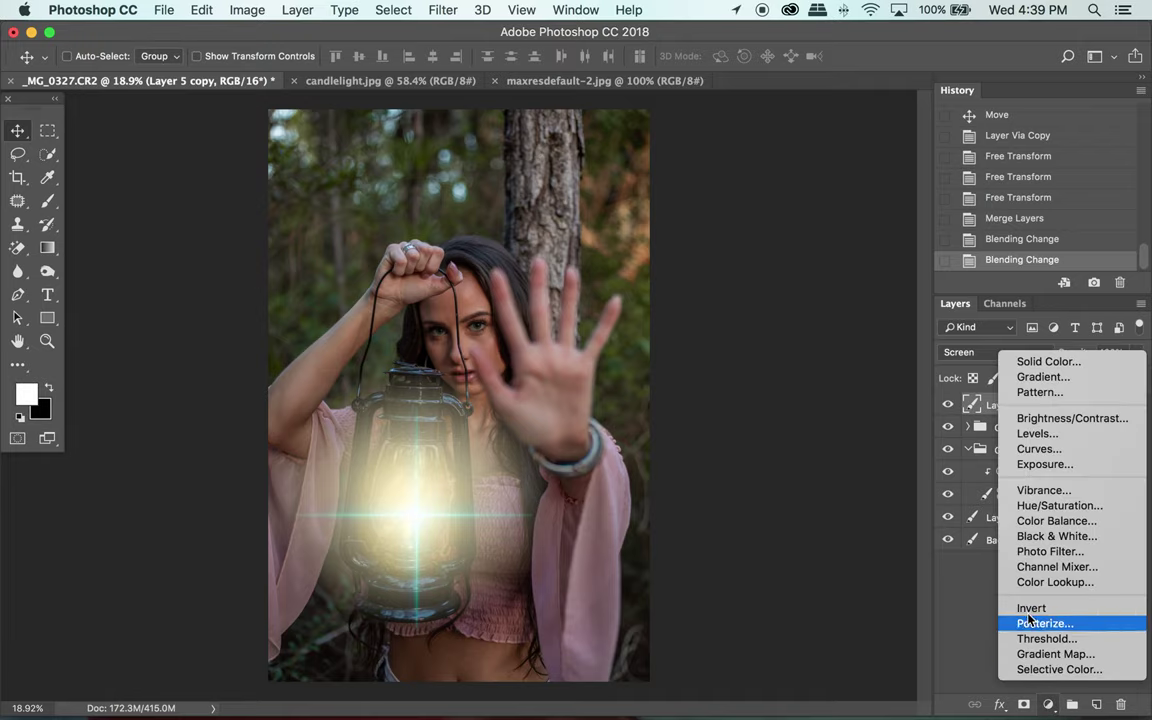
left_click(1041, 507)
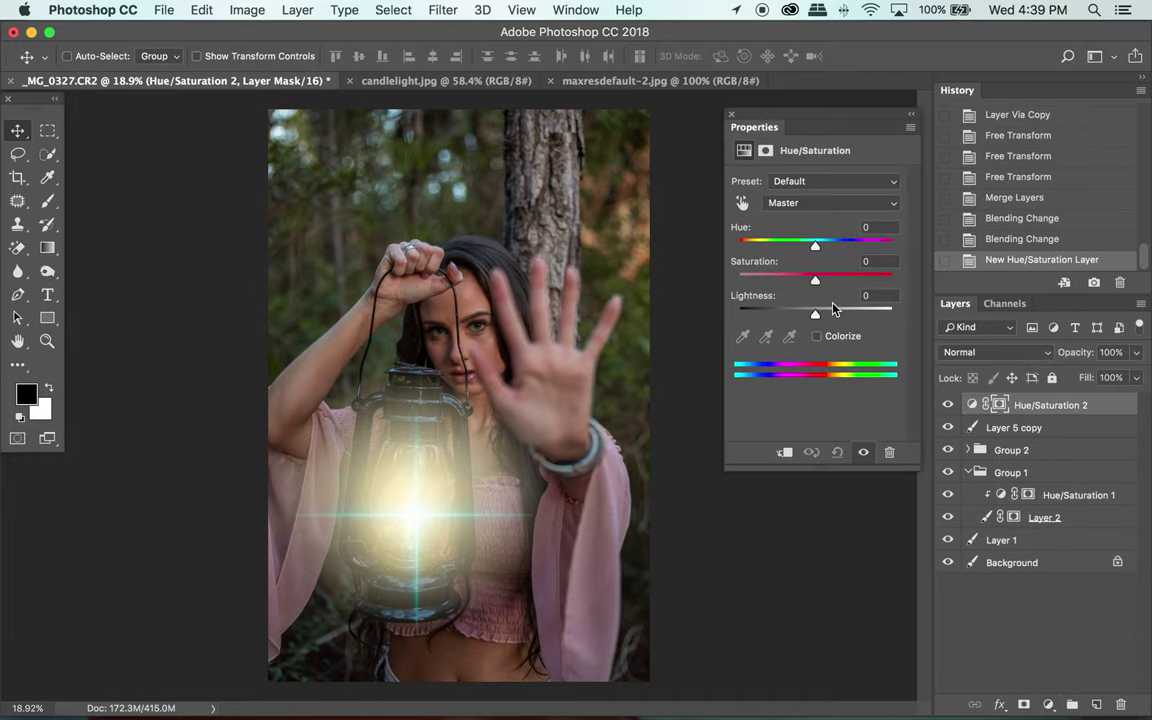
left_click_drag(816, 247, 758, 258)
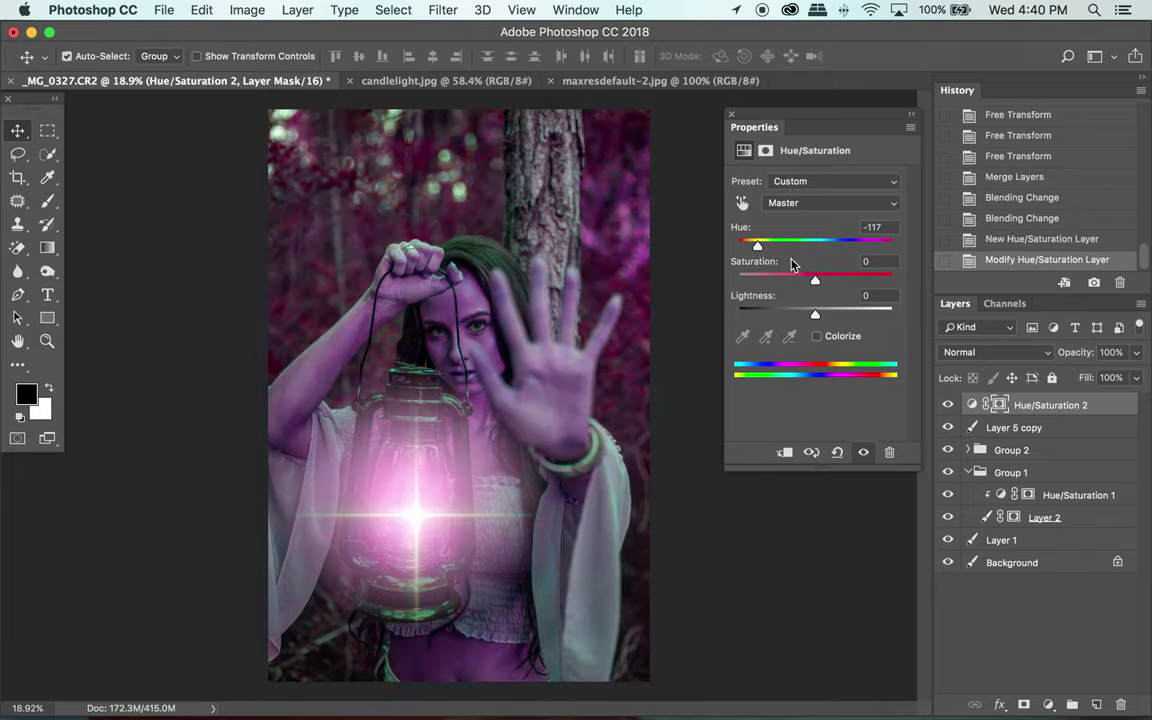
key("ctrl+z")
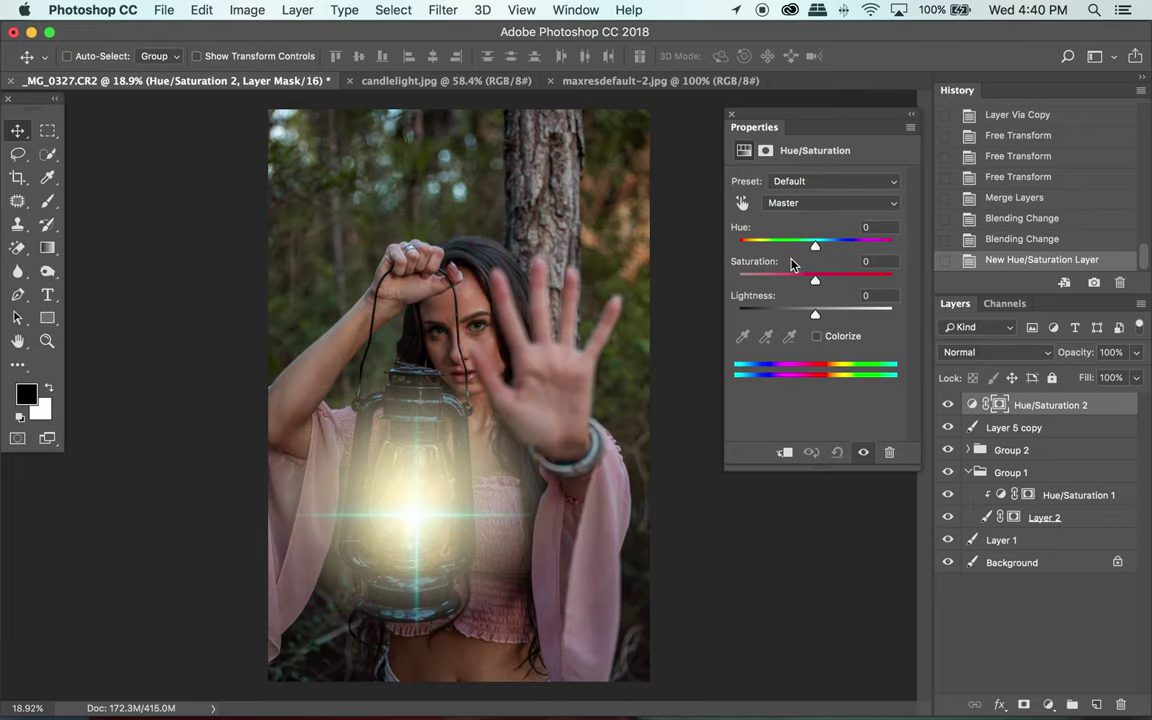
left_click(782, 453)
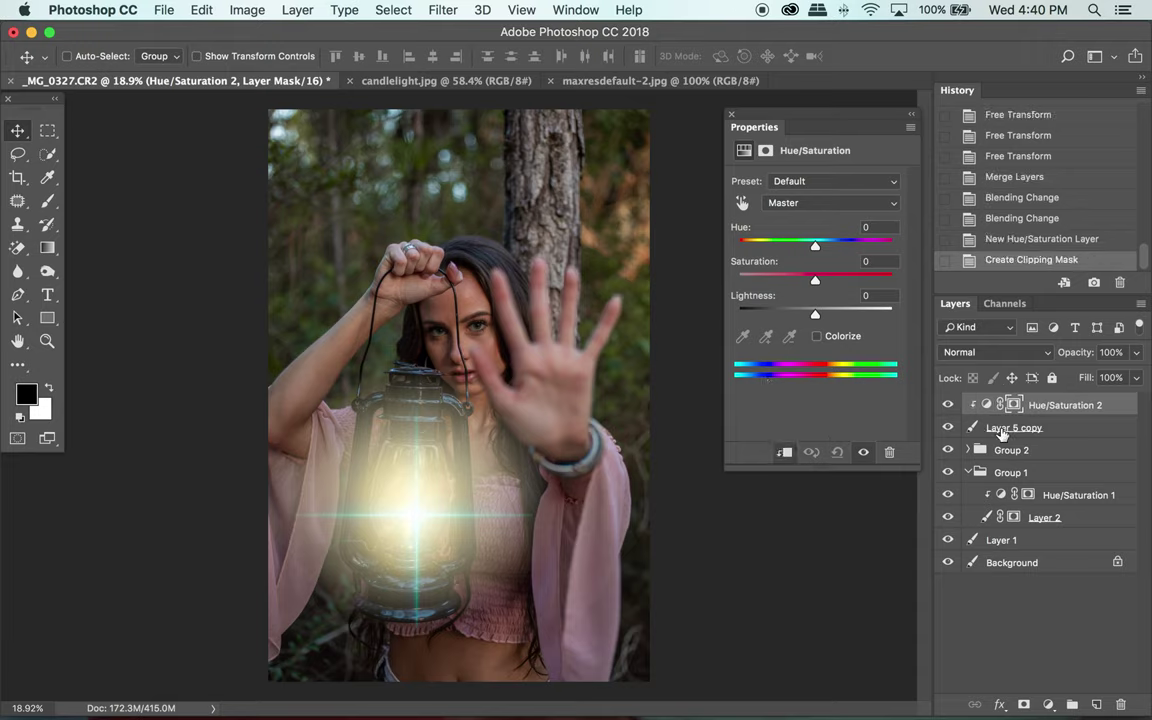
- Set the flare's clipped Hue/Saturation adjustment to Hue -129, Saturation -48 and Lightness -37
left_click_drag(815, 245, 789, 316)
left_click(811, 279)
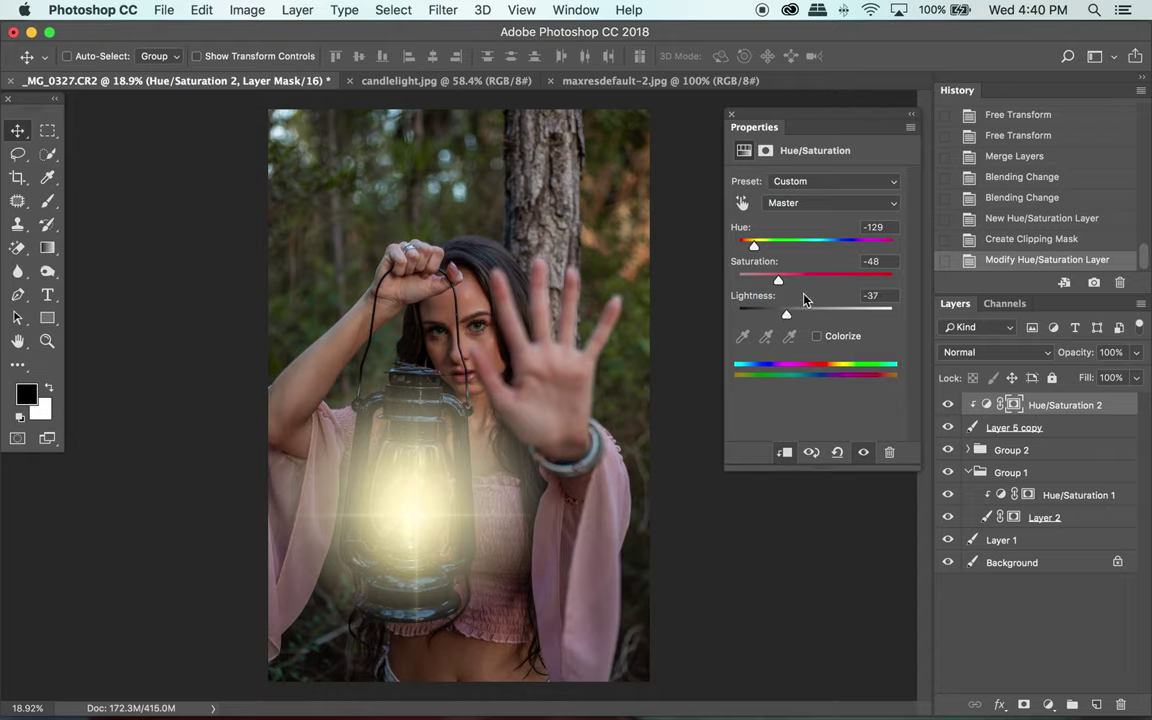
left_click(731, 114)
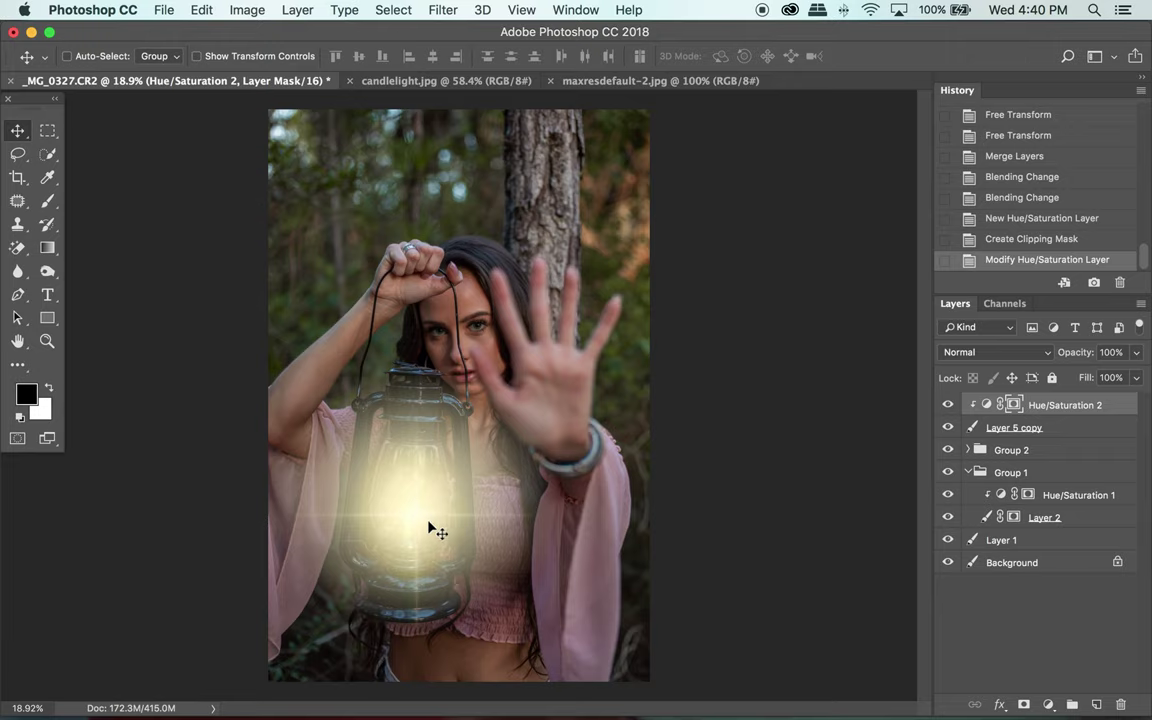
- Nudge the merged flare slightly up and left over the flame's core and lower Layer 5 copy's opacity to 77%
left_click(1059, 430)
left_click_drag(437, 537, 432, 529)
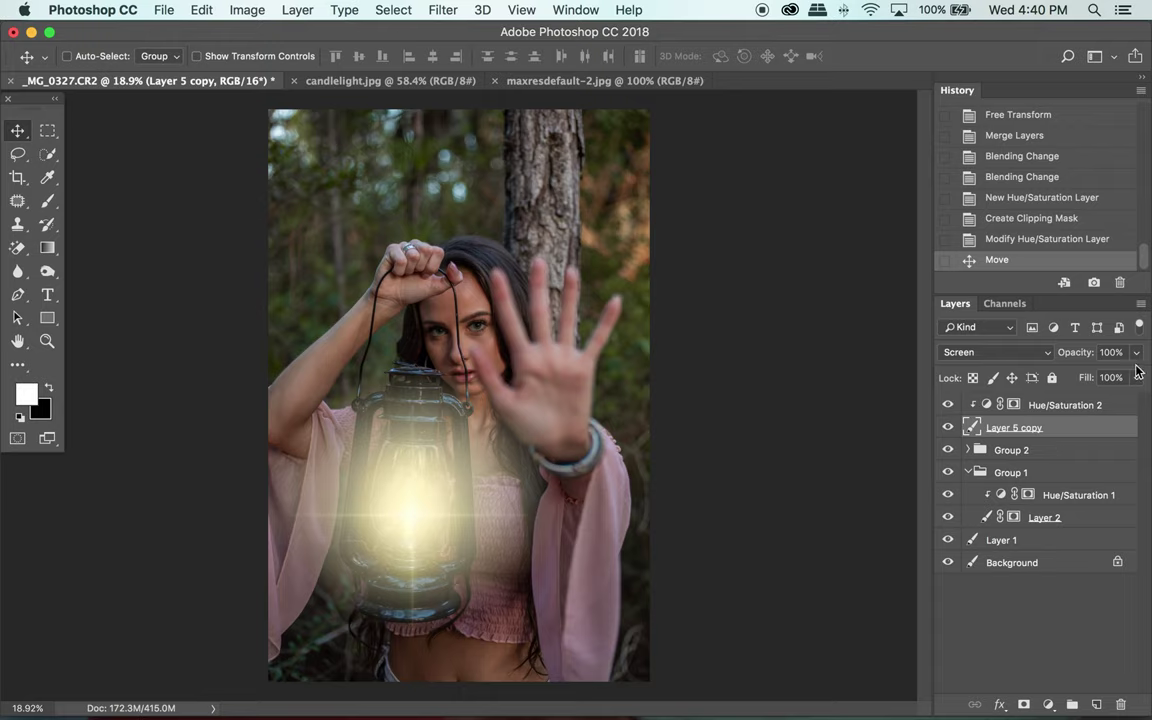
left_click(1136, 352)
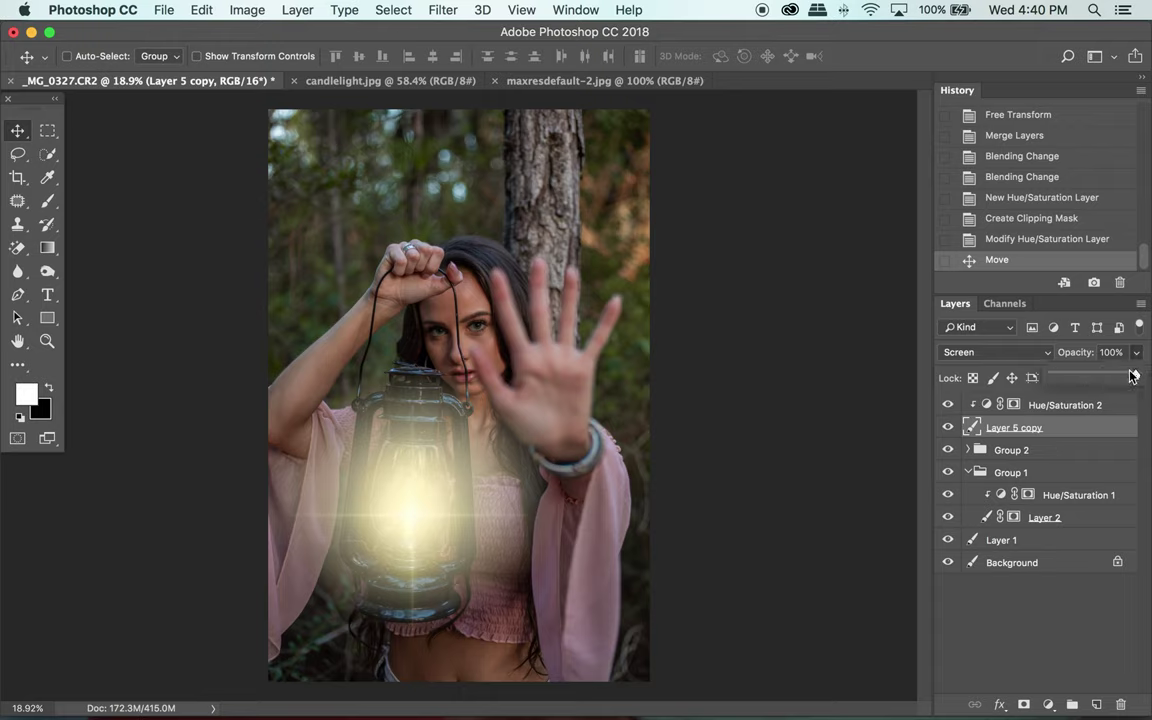
mouse_move(1133, 375)
left_mouse_down()
mouse_move(1104, 375)
mouse_move(1116, 375)
left_mouse_up()
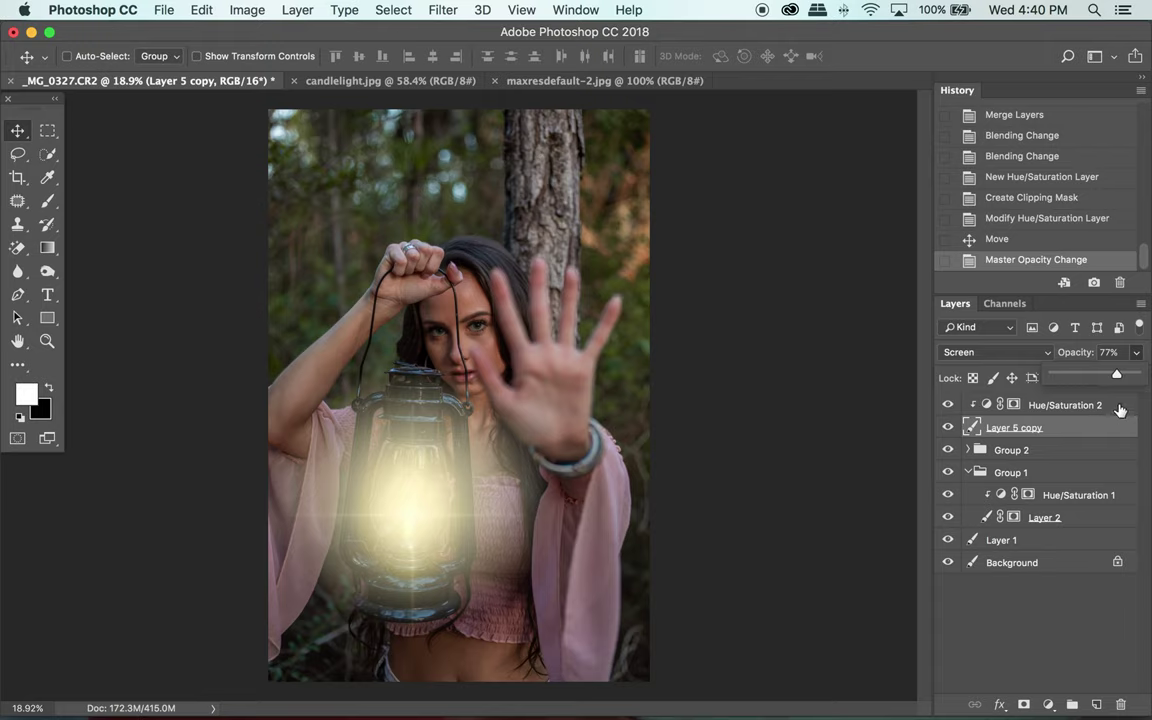
- Group Hue/Saturation 2 with Layer 5 copy and collapse Group 1
left_click(1118, 406)
left_click(1093, 432, "shift")
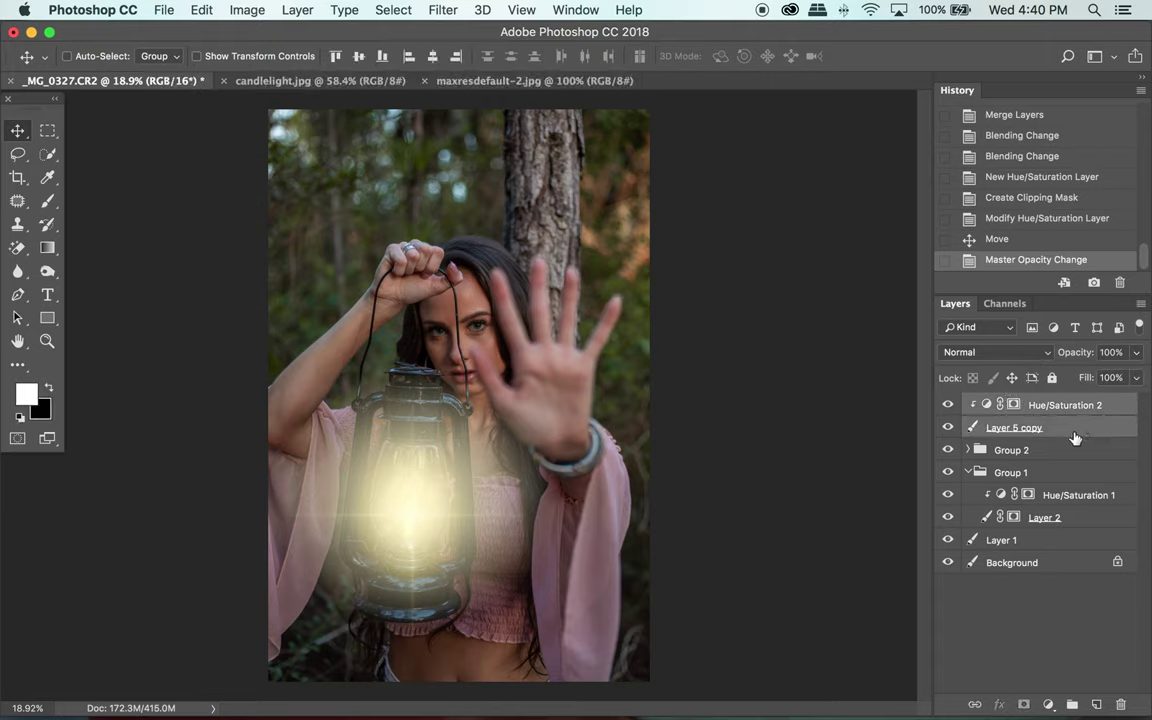
key("super+g")
left_click(975, 450)
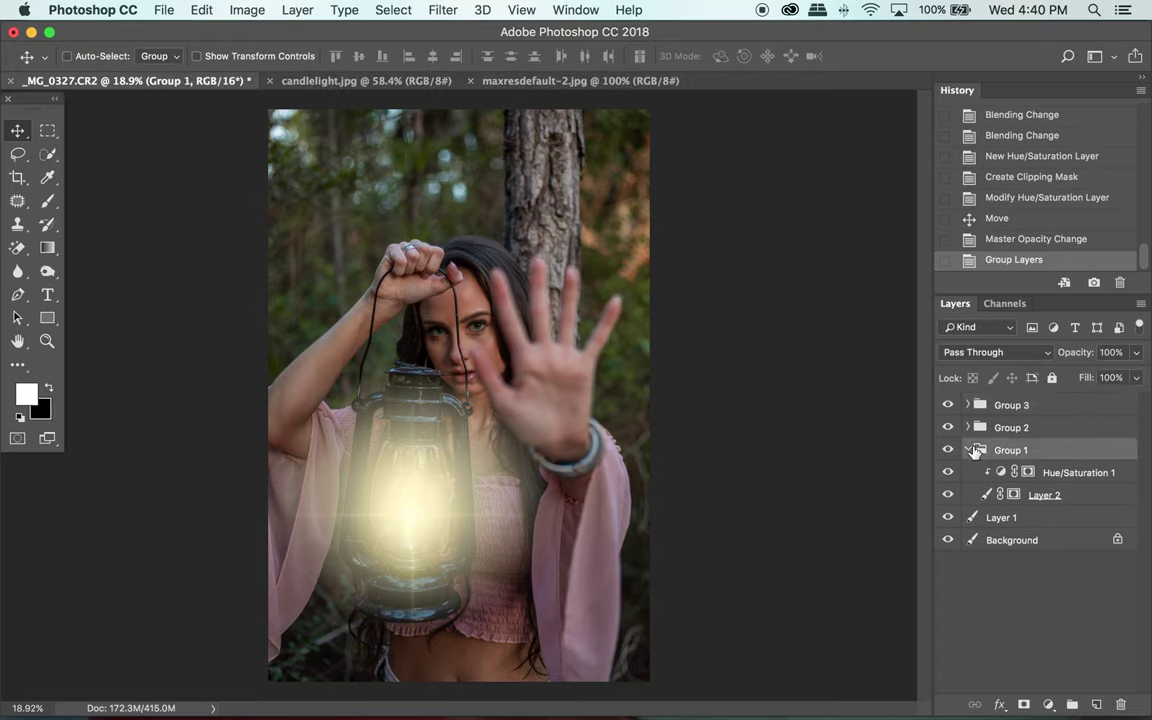
left_click(969, 450)
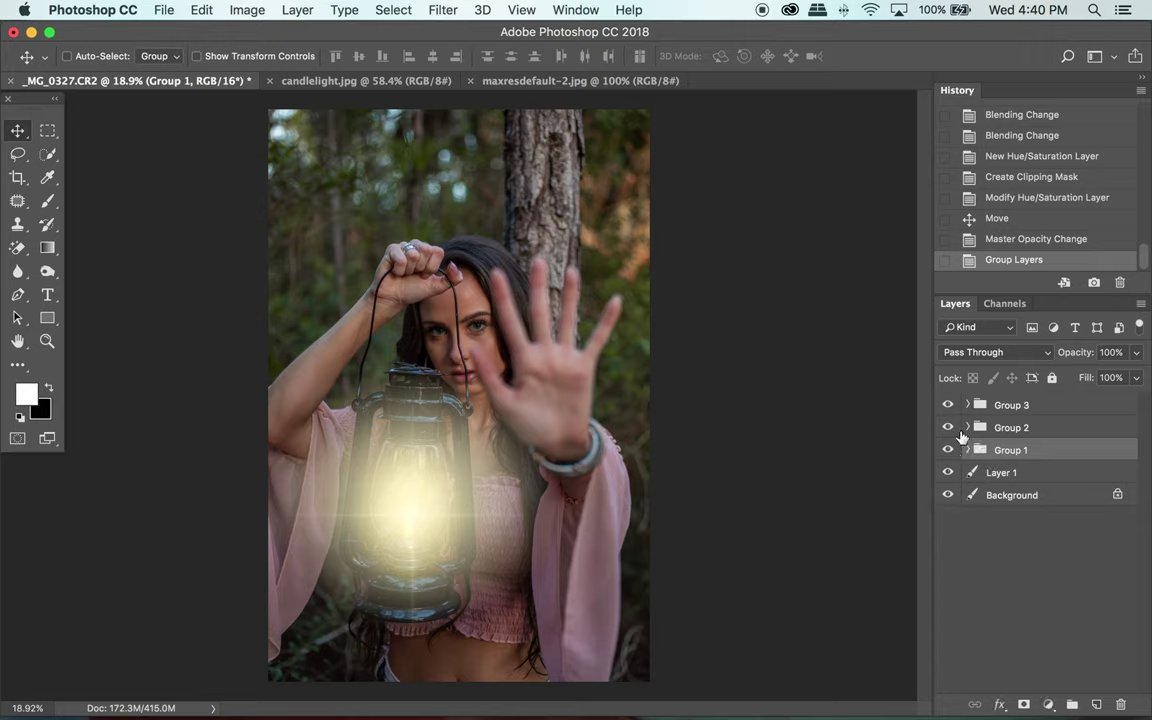
- Switch to Preview and compare the composite with the finished _MG_0327.jpg reference, then return to Photoshop
mouse_move(733, 705)
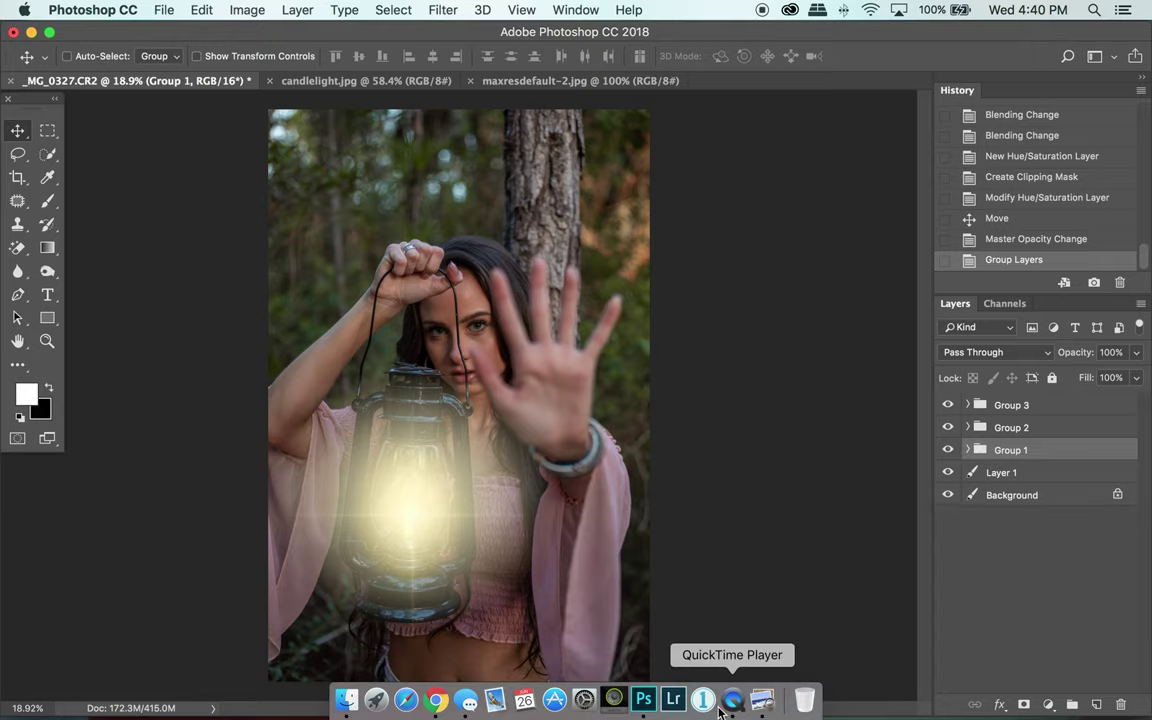
left_click(760, 703)
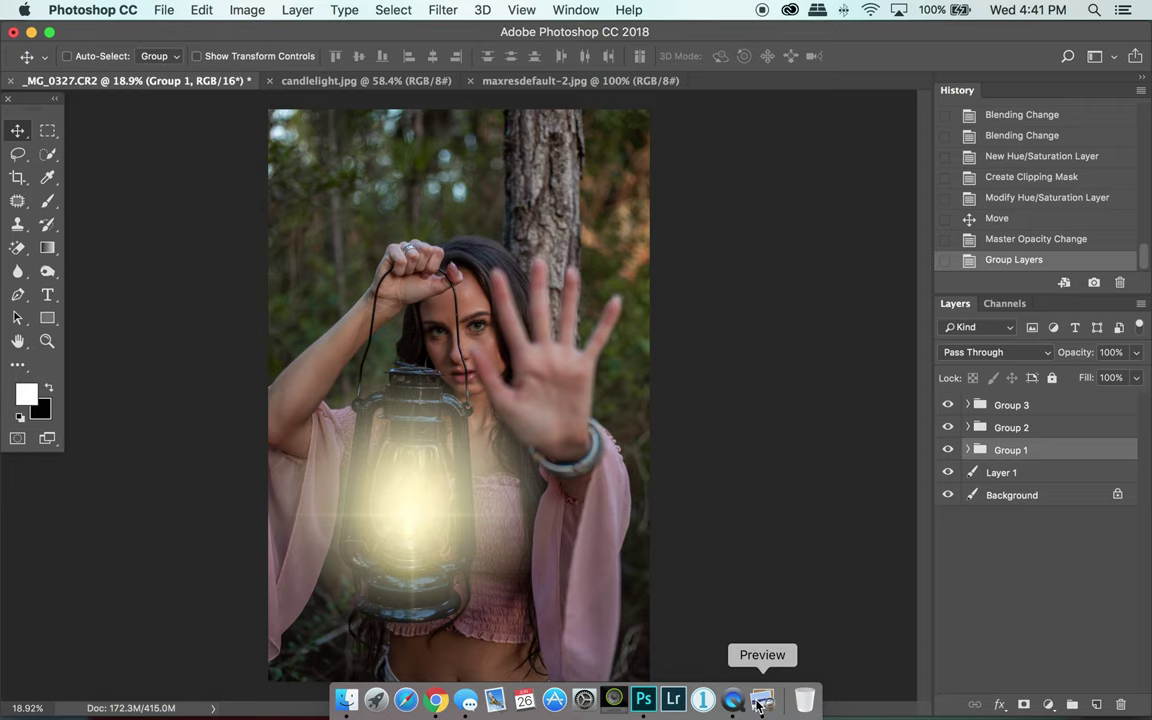
left_click_drag(432, 41, 683, 48)
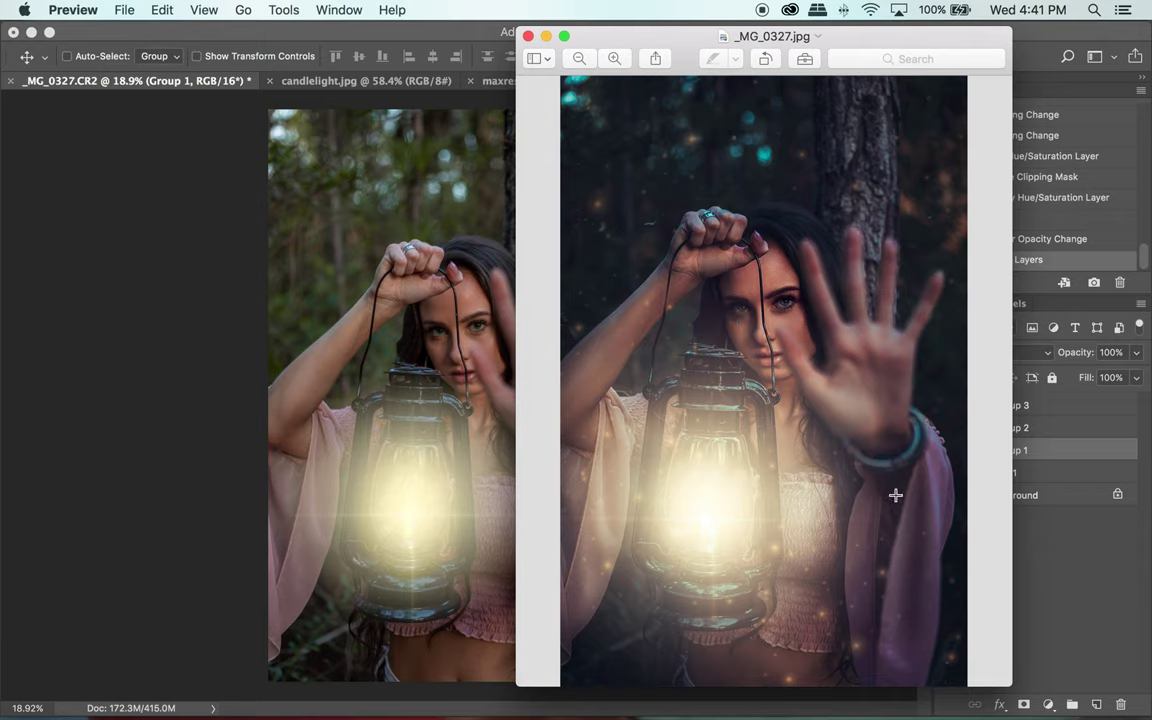
left_click(1050, 570)
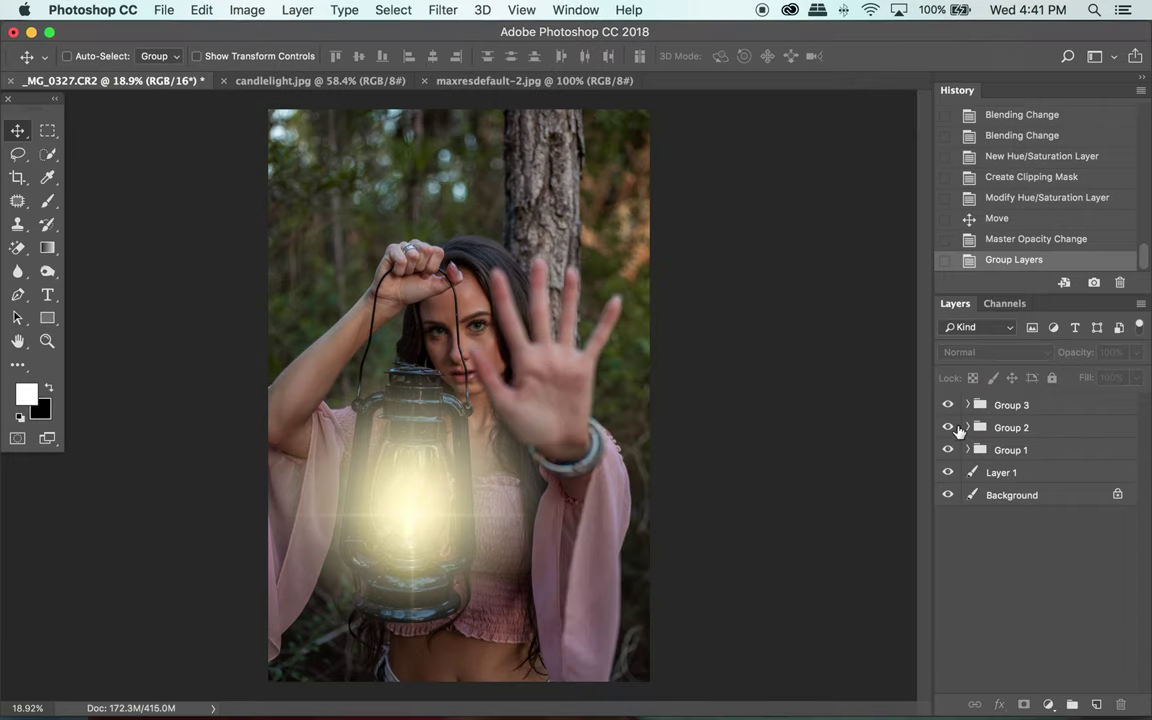
- Hide all three groups, expand and reveal Group 1, Group 2 and Group 3 one by one to review the build-up, and collapse them again
left_click_drag(949, 411, 950, 450)
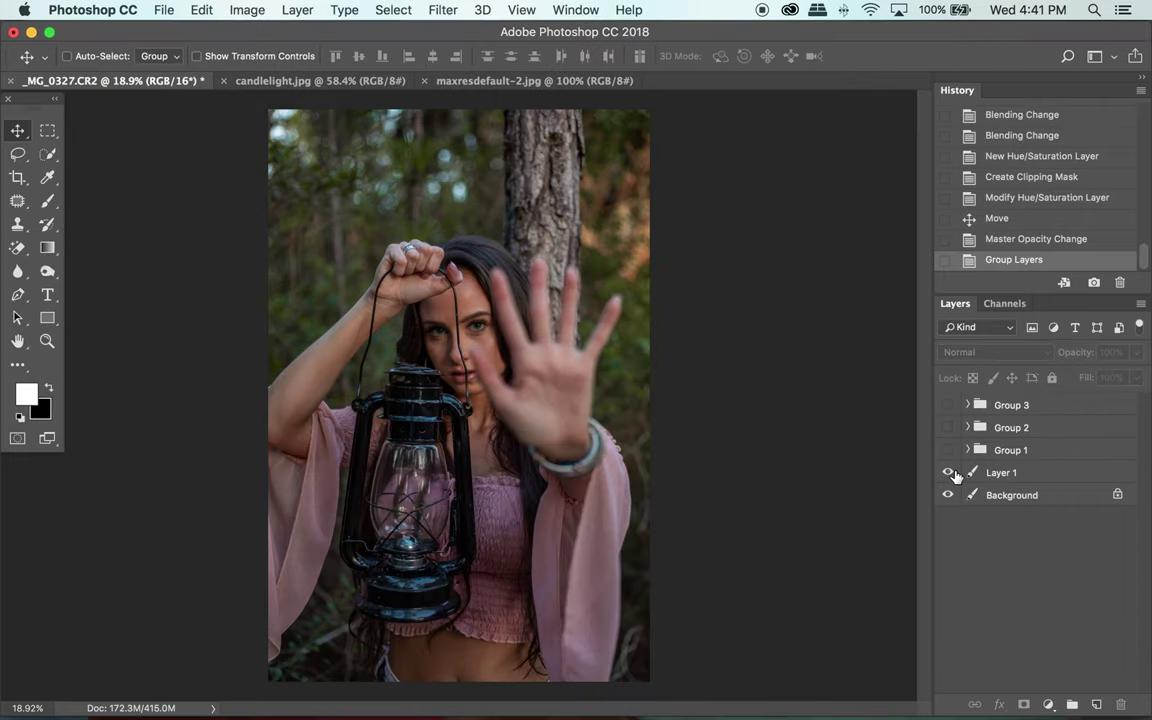
left_click(967, 450)
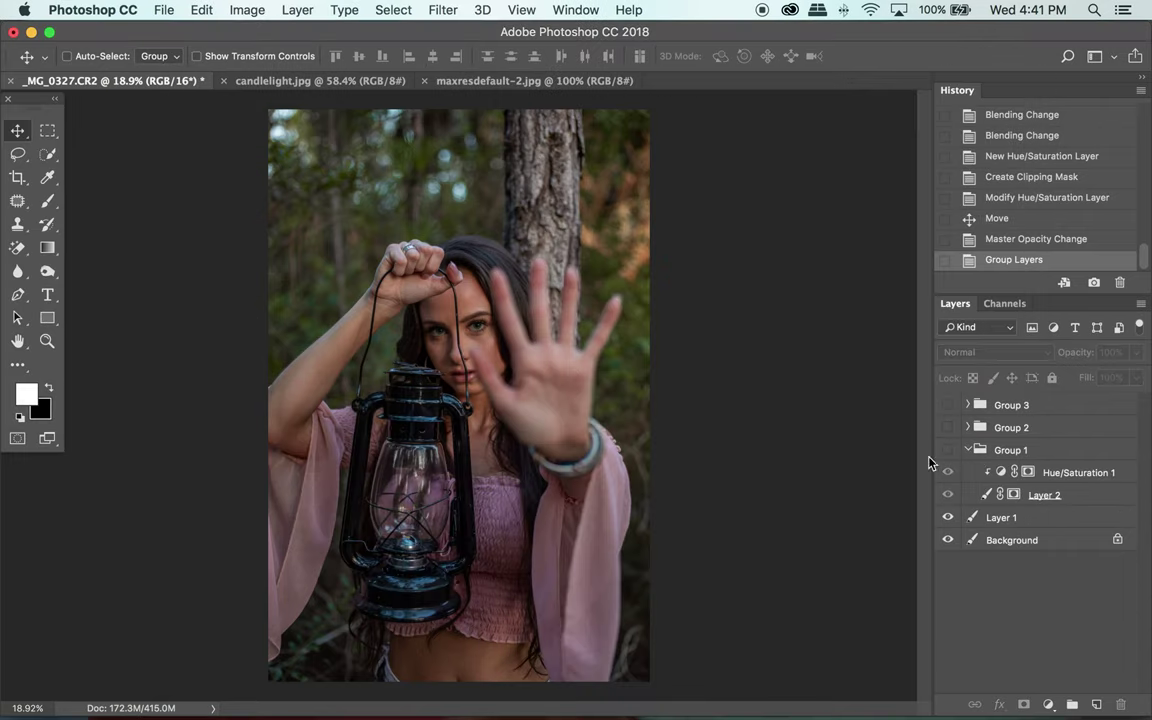
left_click(949, 450)
left_click(975, 428)
left_click(968, 428)
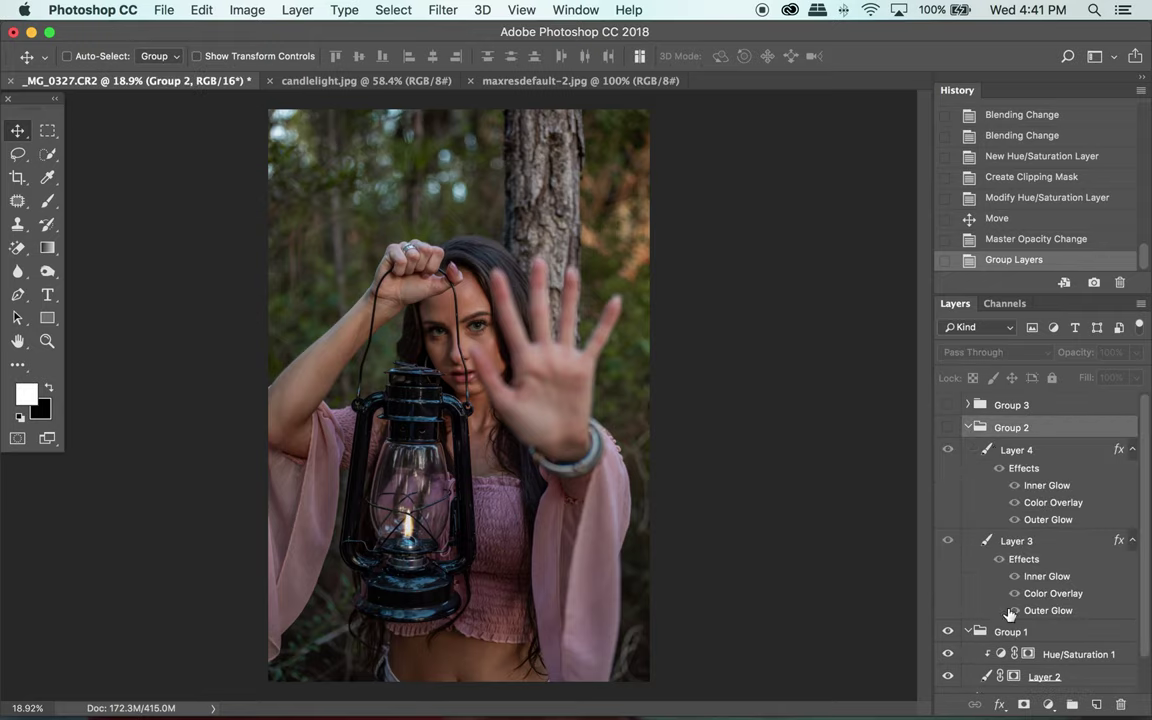
left_click(947, 428)
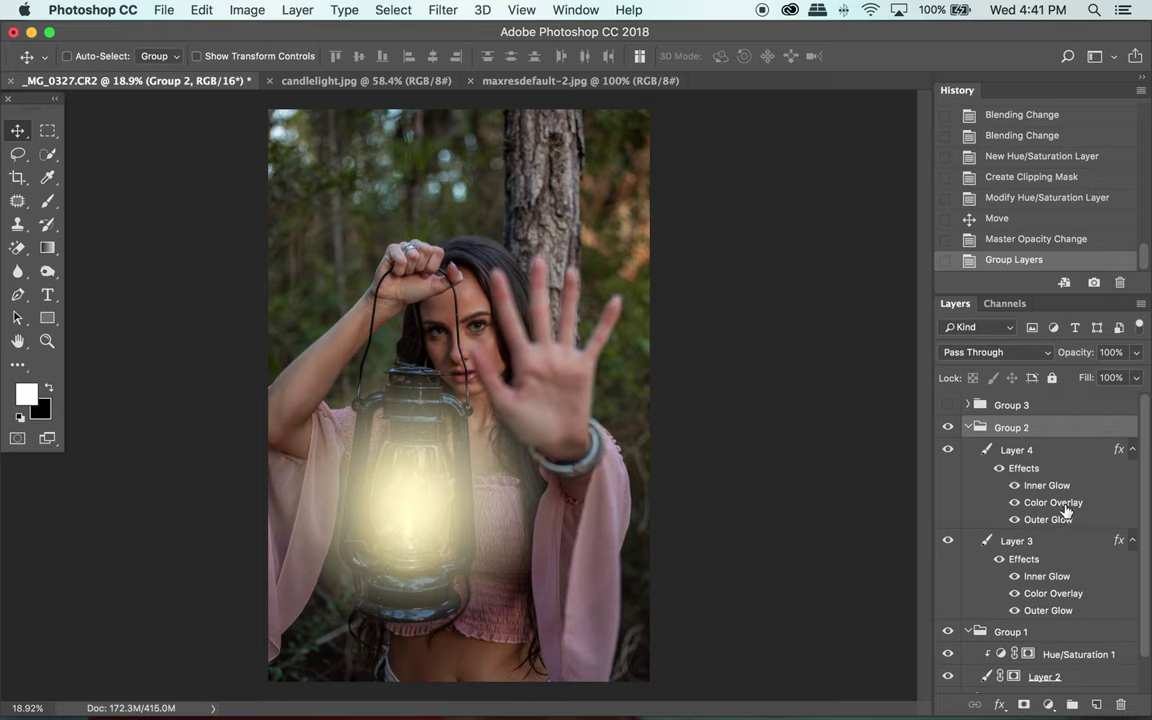
left_click(970, 405)
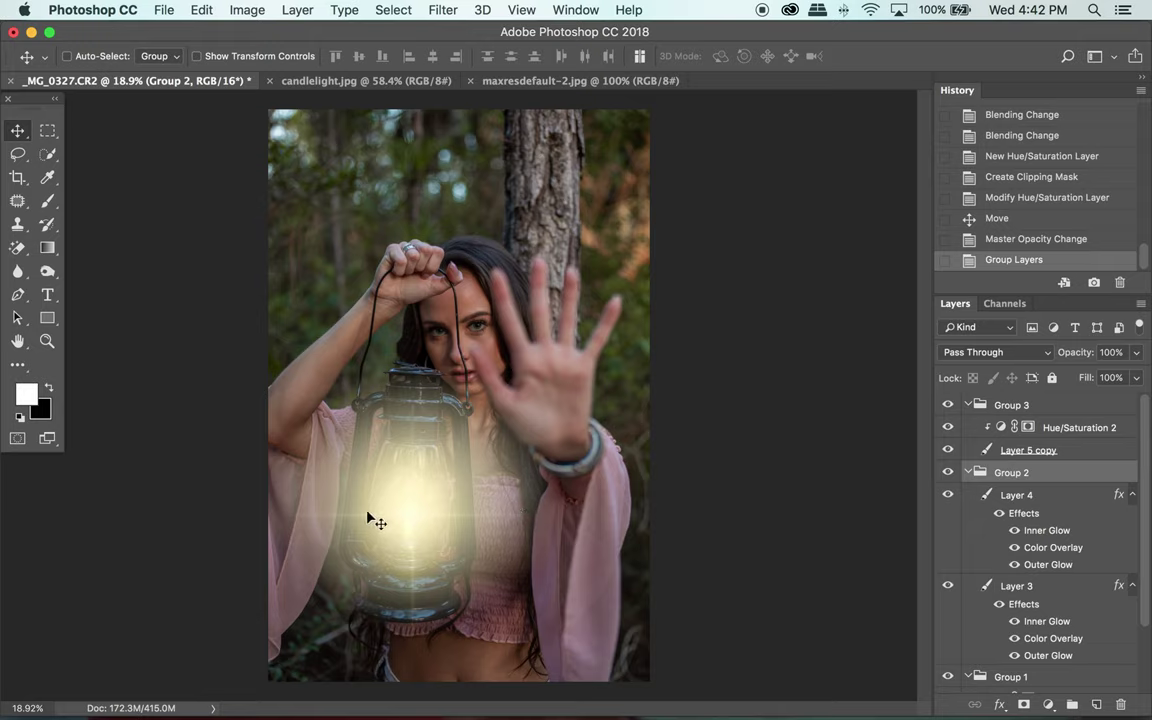
left_click(968, 405)
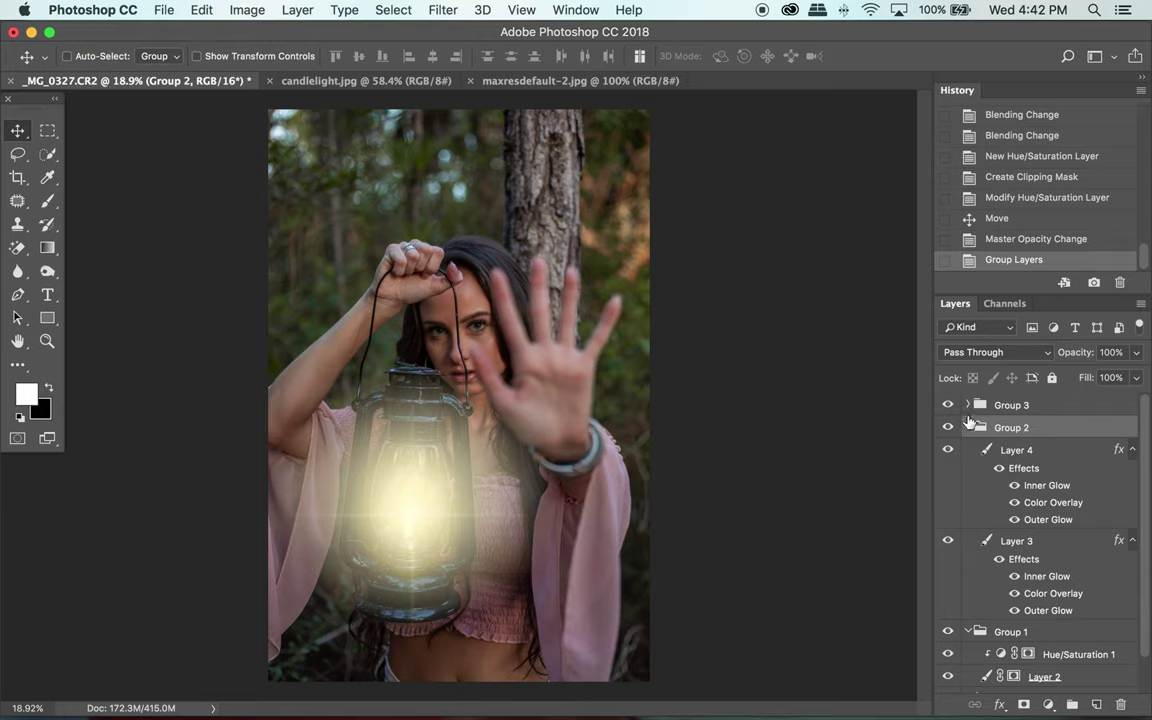
left_click(968, 427)
left_click(968, 450)
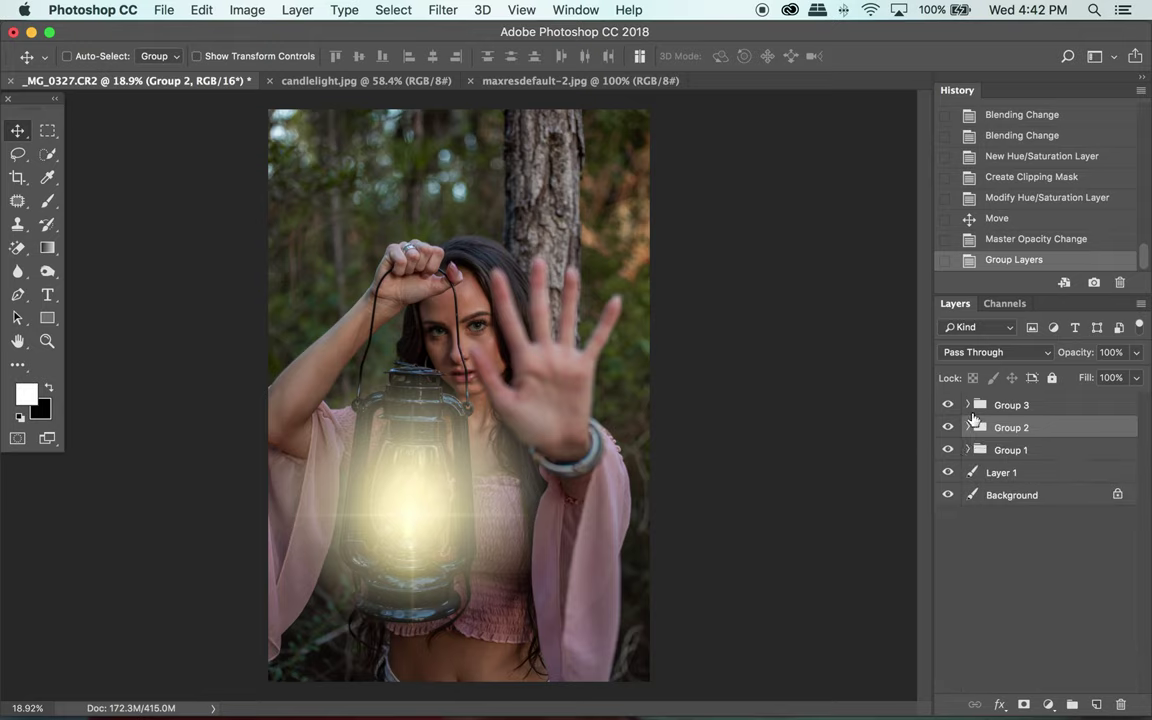
- Try moving Groups 1, 2 and 3 together over the lantern, undo the move and deselect the groups
left_click(978, 450)
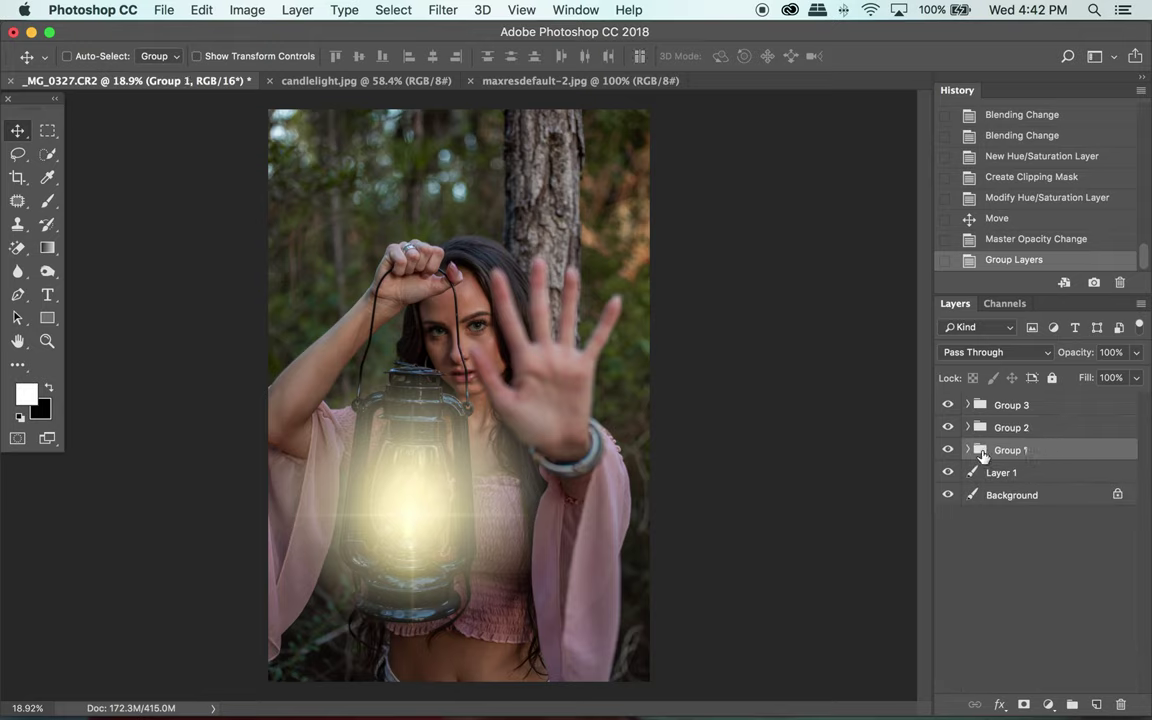
left_click(1057, 412, "shift")
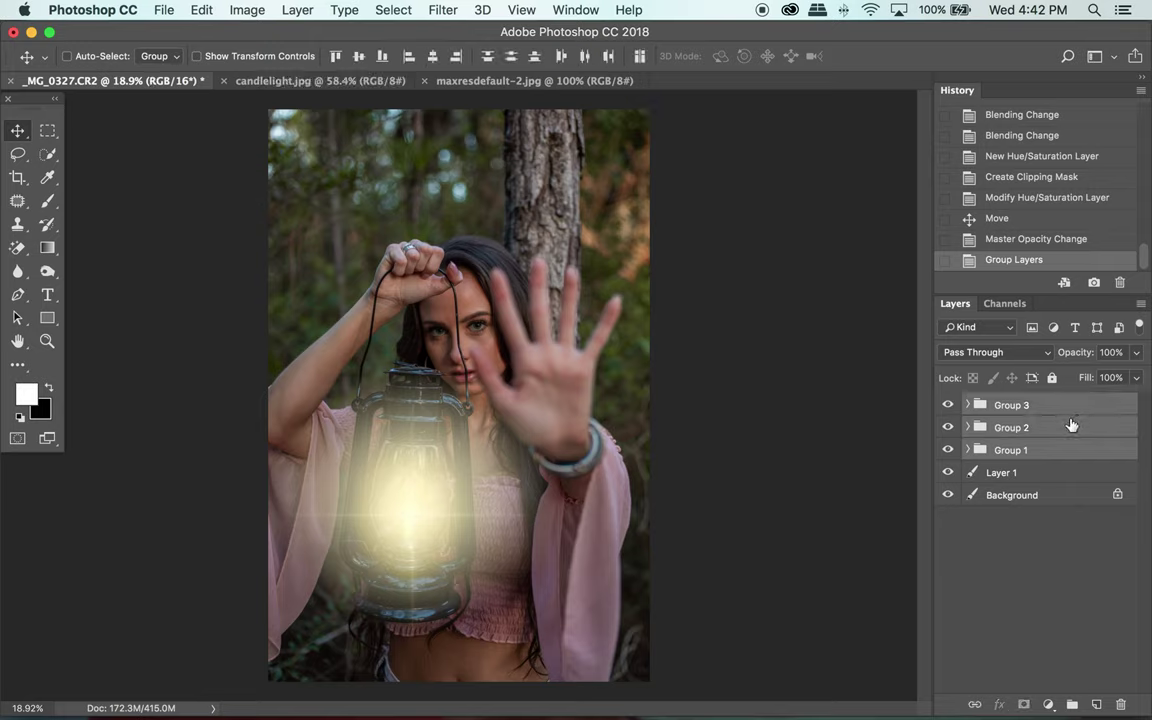
left_click_drag(474, 460, 433, 517)
key("super+alt+z")
key("super+alt+z")
left_click(740, 404)
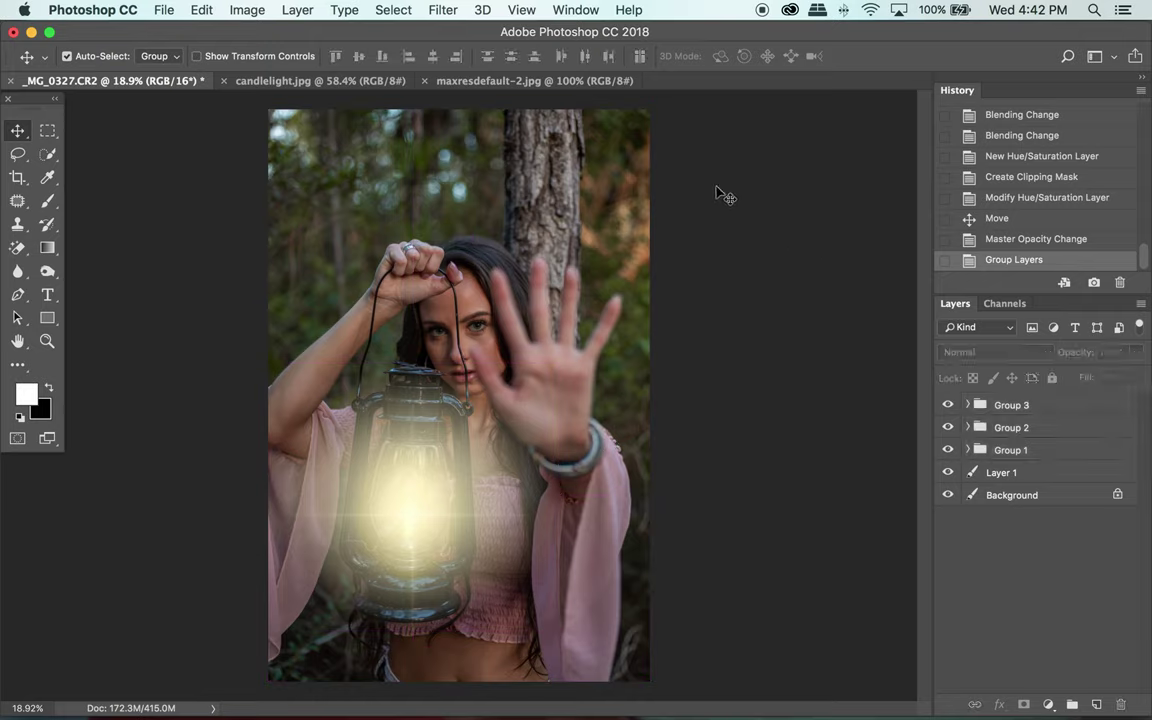